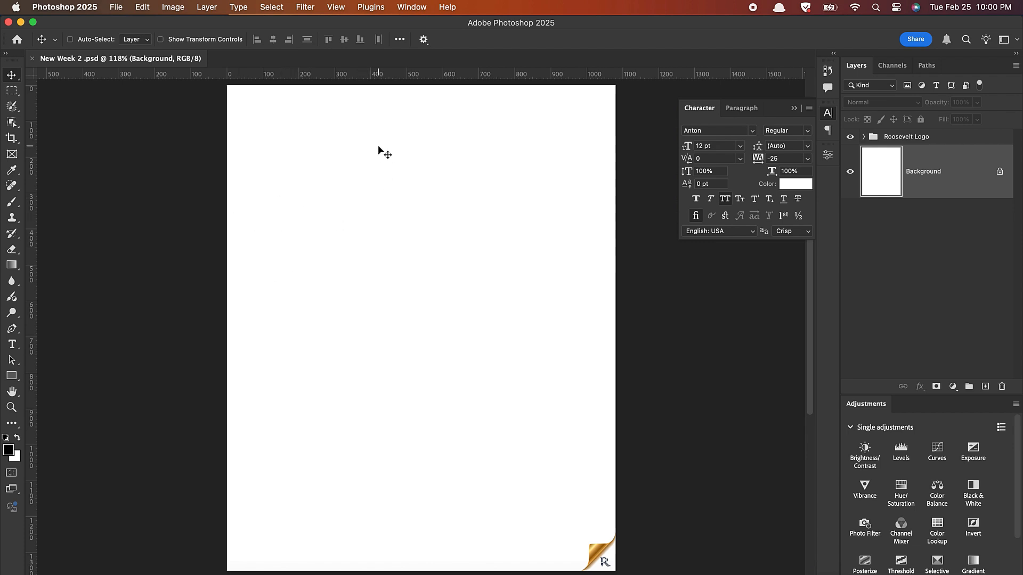
Create a guide layout with 100 px left and right margins and no top or bottom margins
{"action": "left_click", "coordinate": [336, 6]}
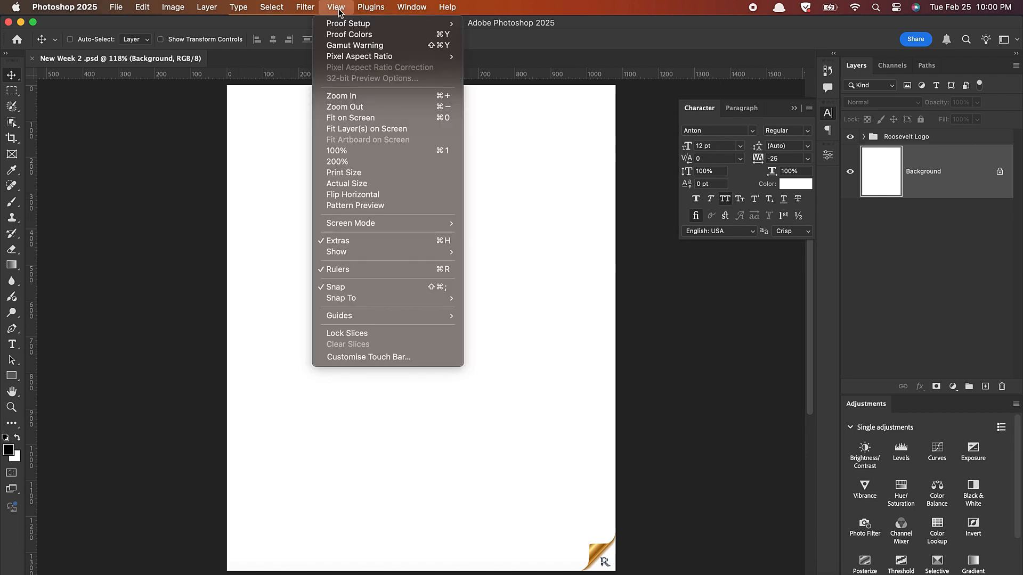
{"action": "mouse_move", "coordinate": [404, 319]}
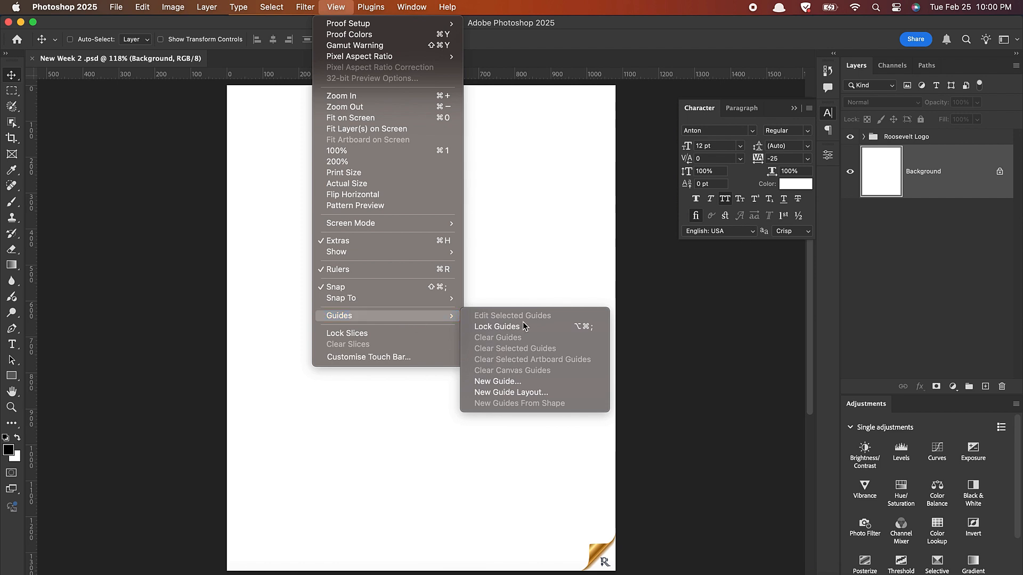
{"action": "left_click", "coordinate": [540, 397]}
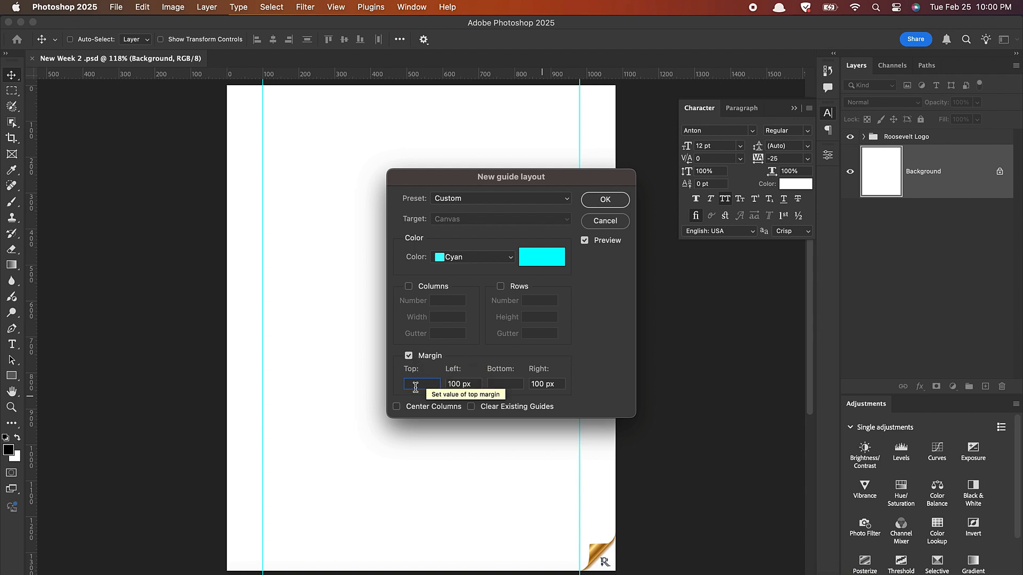
{"action": "left_click", "coordinate": [477, 384]}
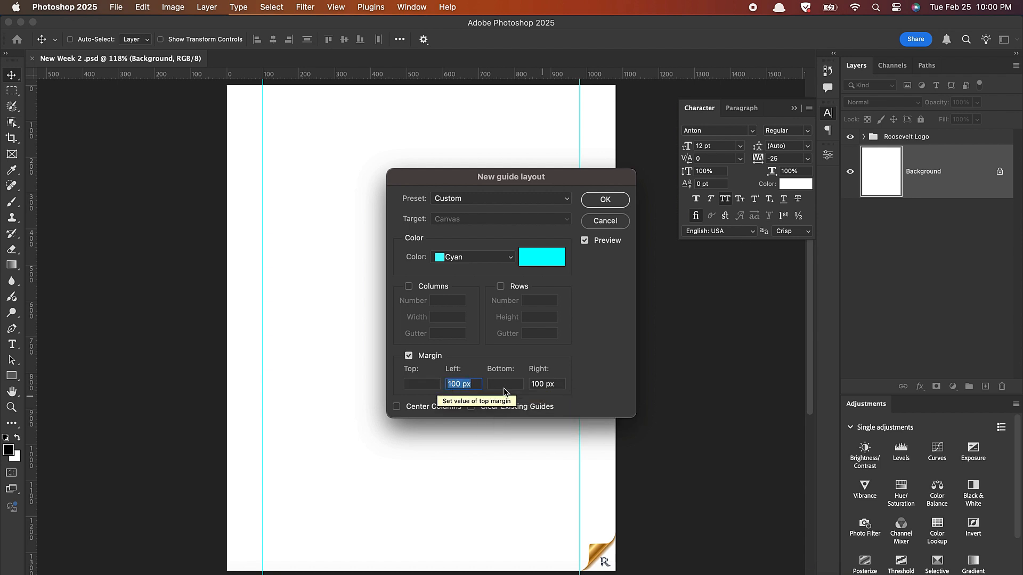
{"action": "left_click_drag", "start_coordinate": [563, 385], "coordinate": [530, 385]}
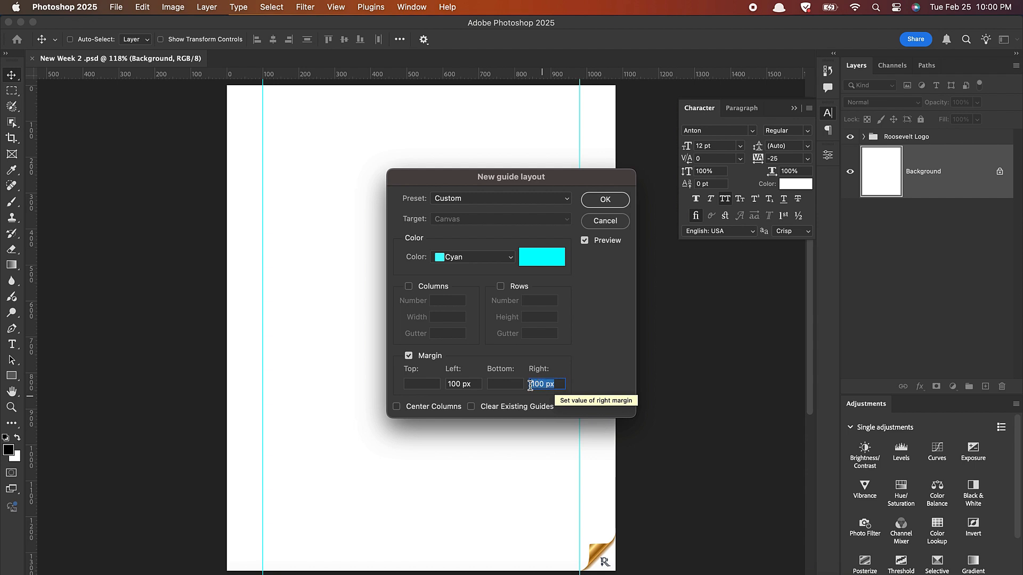
{"action": "left_click", "coordinate": [606, 201]}
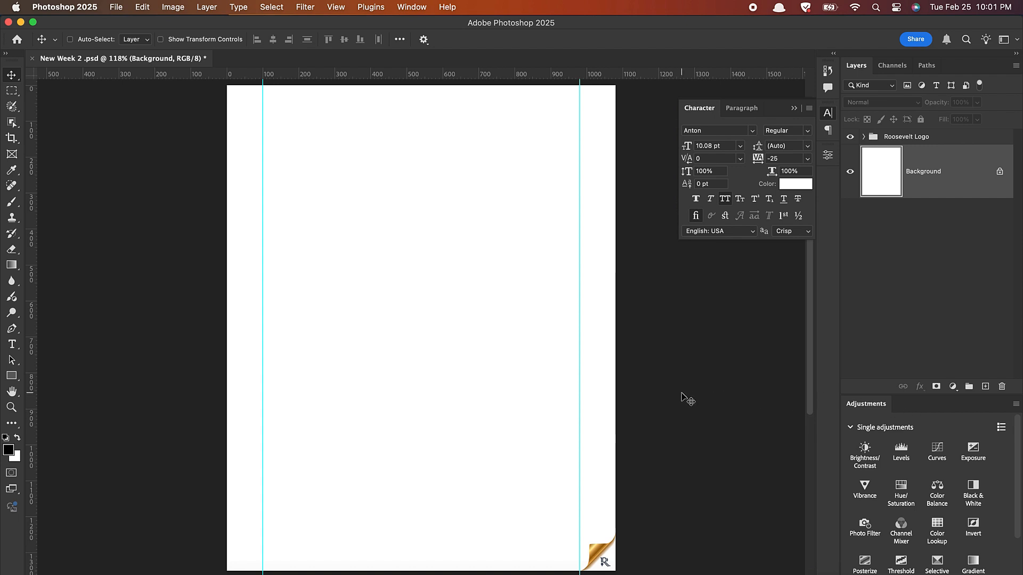
Add a solid colour fill layer above the background using the hex colour 44c3ff
{"action": "left_click", "coordinate": [954, 387]}
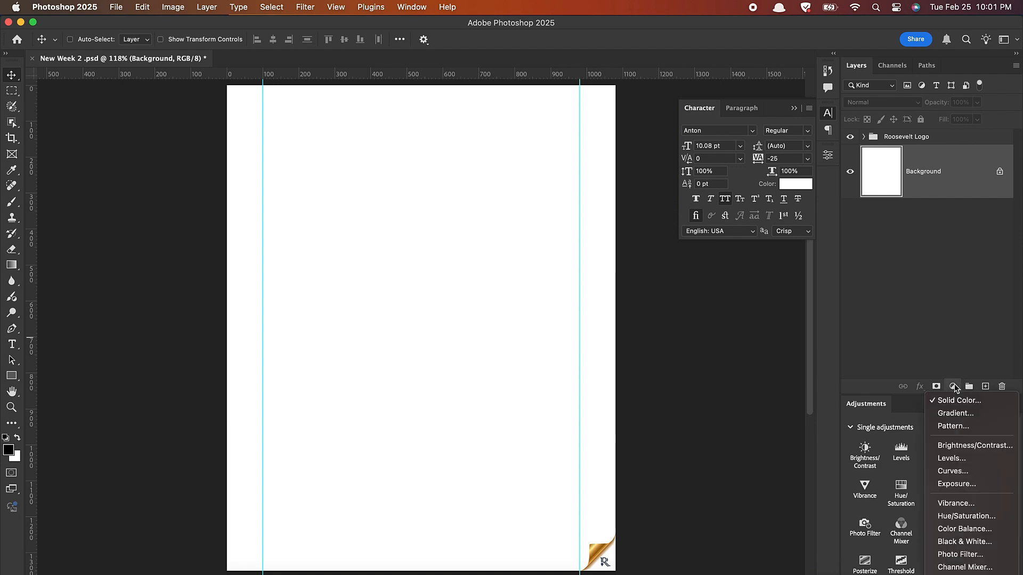
{"action": "left_click", "coordinate": [954, 401]}
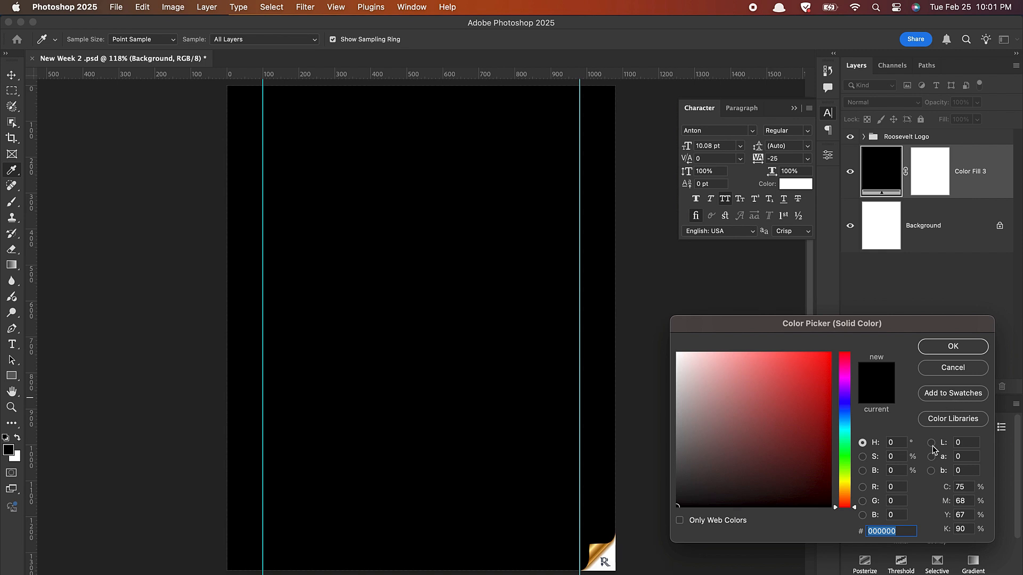
{"action": "type", "text": "44"}
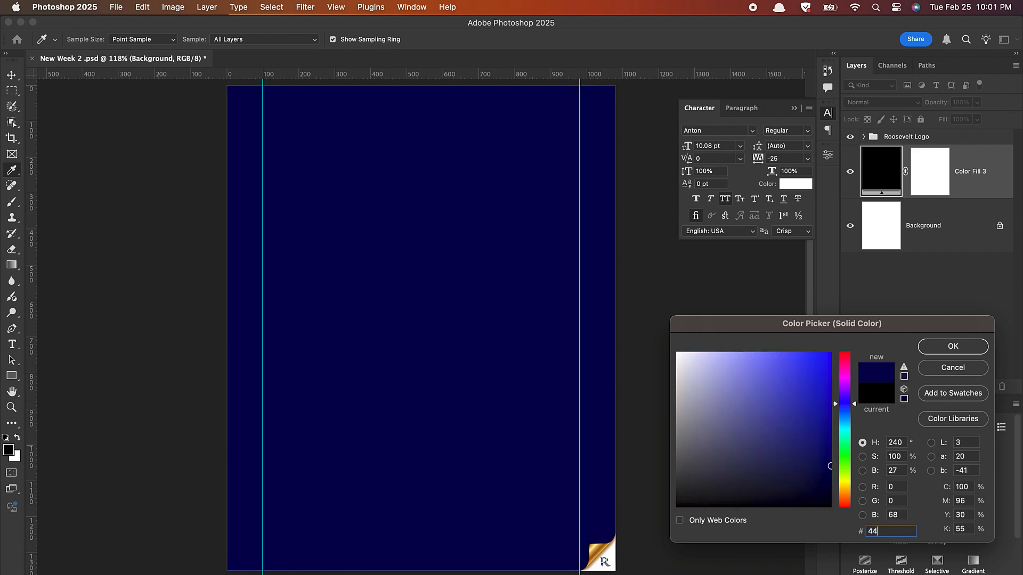
{"action": "type", "text": "c"}
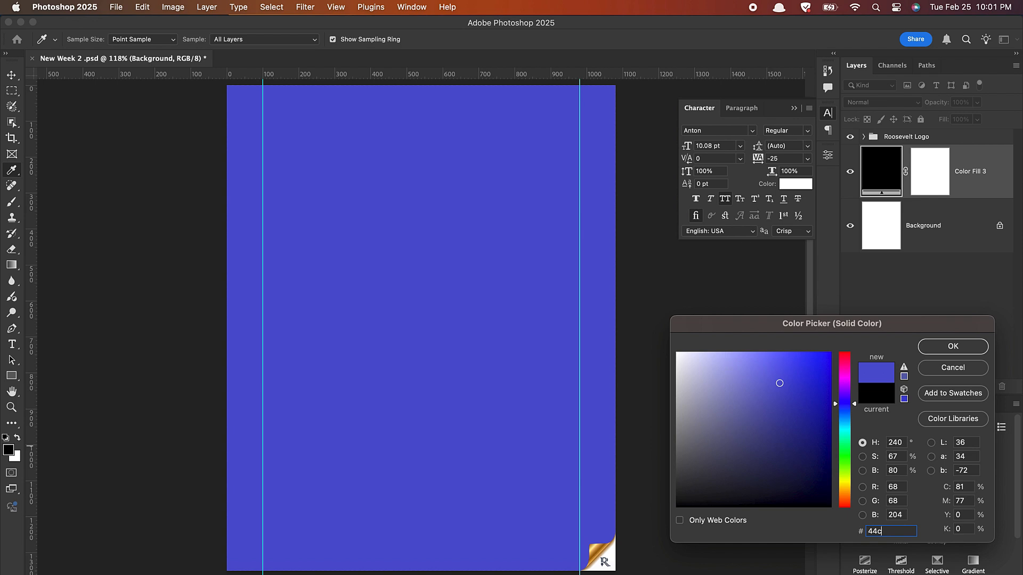
{"action": "type", "text": "3ff"}
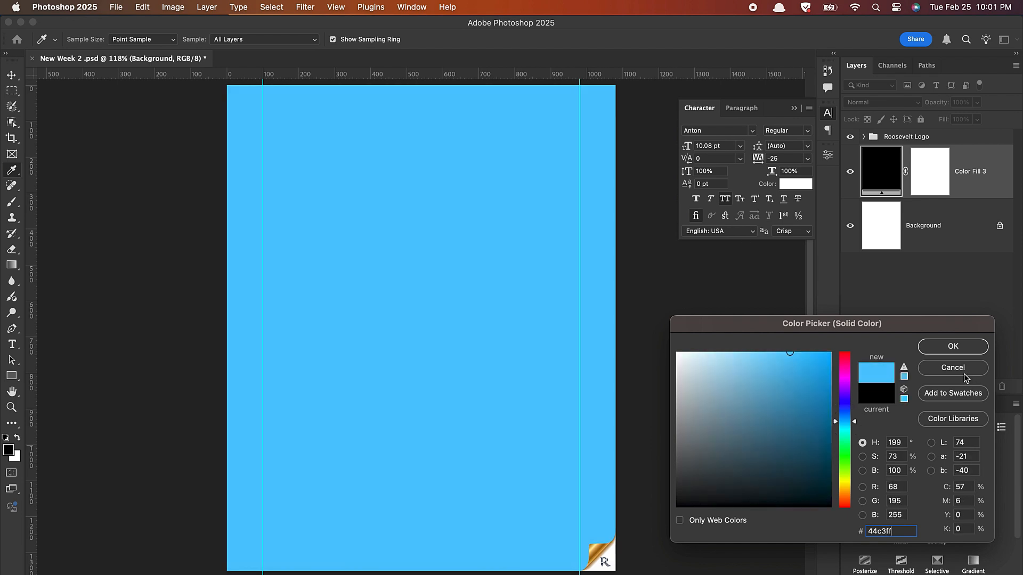
{"action": "left_click", "coordinate": [954, 347]}
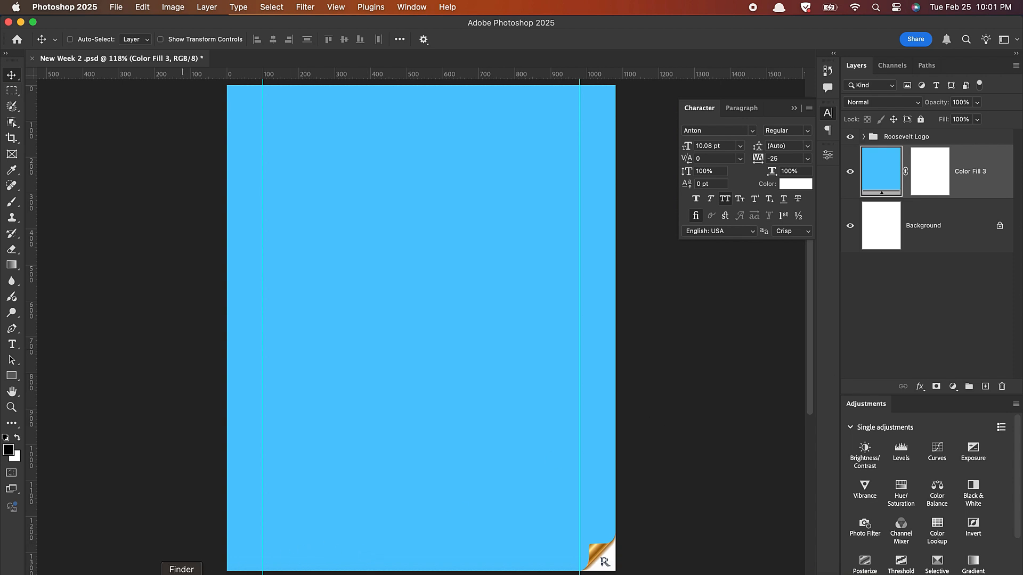
Place the Unknown-6.jpg pattern from the Finder folder into the document and scale it up to cover the whole canvas
{"action": "left_click", "coordinate": [181, 572]}
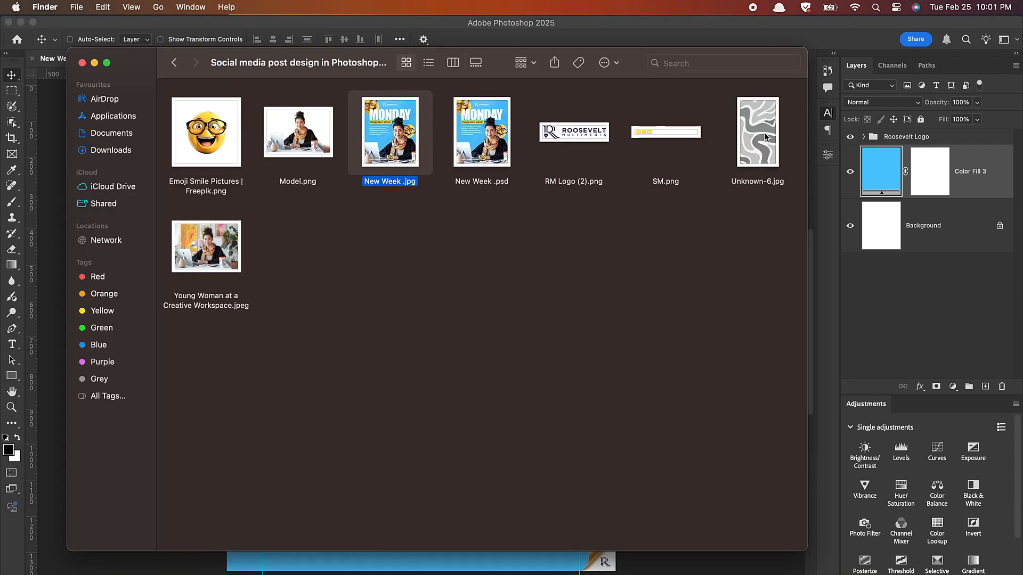
{"action": "left_click_drag", "start_coordinate": [765, 136], "coordinate": [57, 277]}
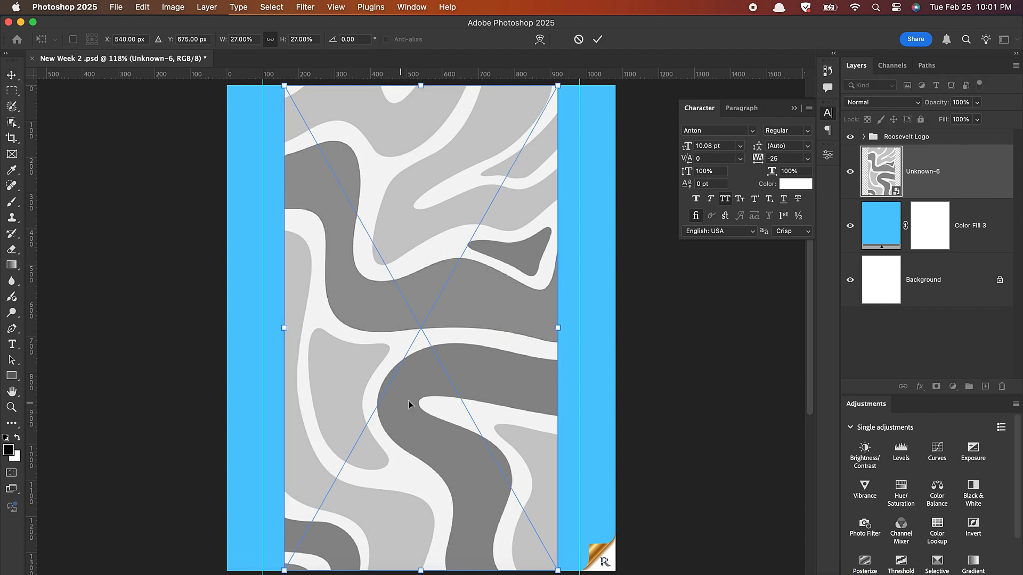
{"action": "left_click_drag", "start_coordinate": [560, 328], "coordinate": [634, 305]}
{"action": "left_click", "coordinate": [598, 39]}
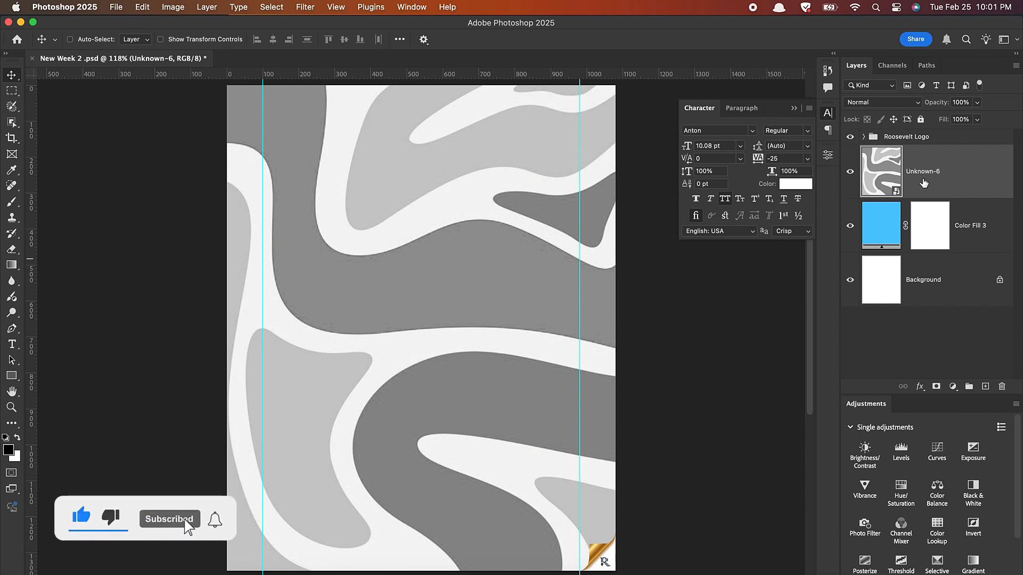
Set the pattern layer's blend mode to Multiply and its opacity to 10%
{"action": "left_click", "coordinate": [882, 103]}
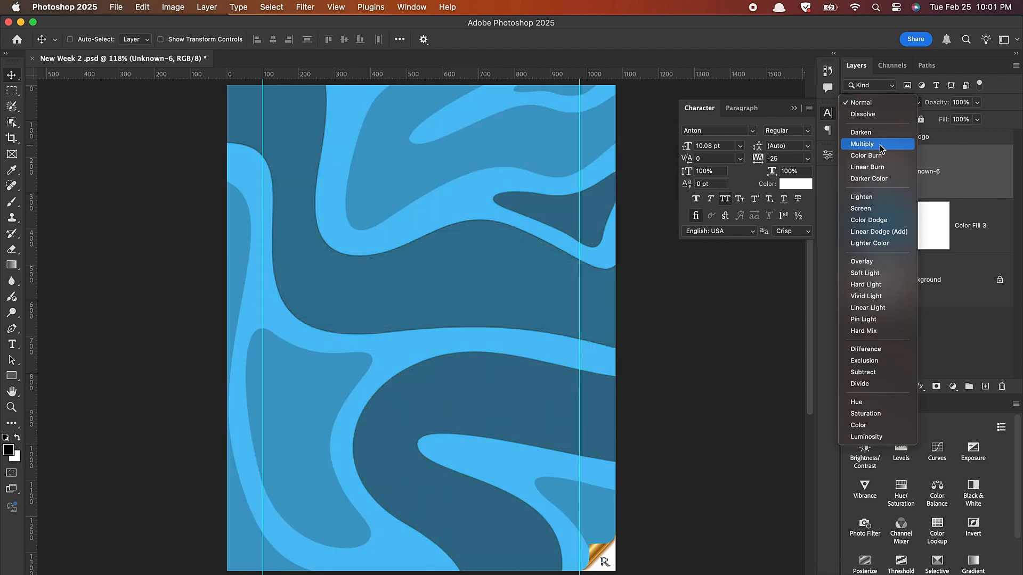
{"action": "left_click", "coordinate": [879, 145]}
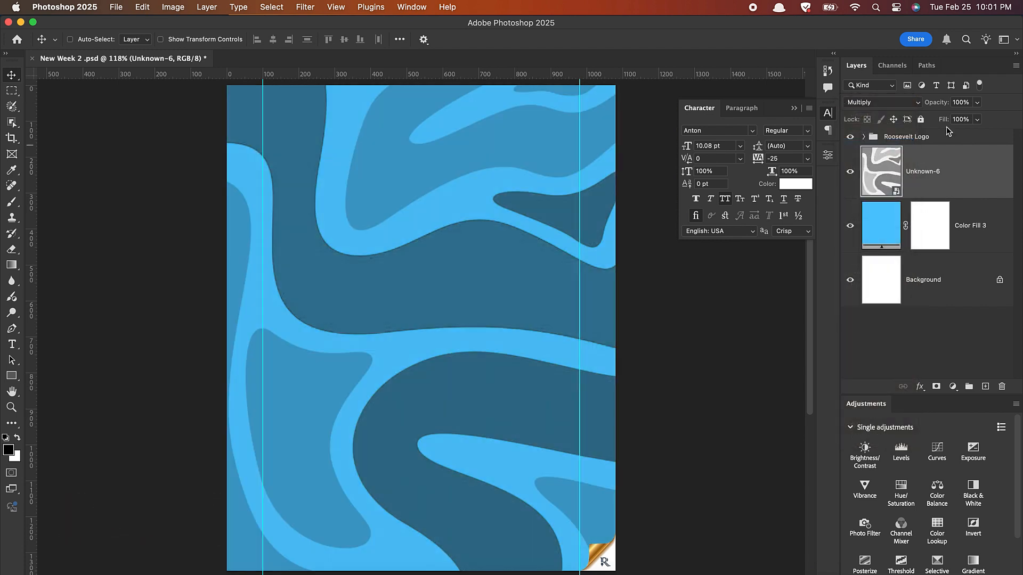
{"action": "left_click", "coordinate": [962, 103]}
{"action": "left_click", "coordinate": [964, 103]}
{"action": "key", "text": "BackSpace"}
{"action": "key", "text": "Return"}
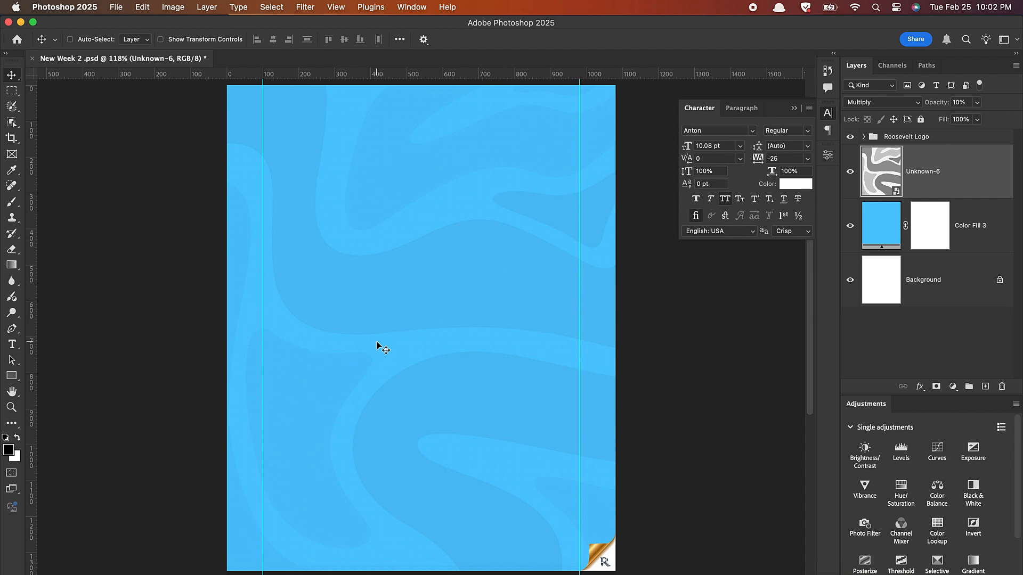
Preview the original workspace photo and the cut-out Model.png in Finder, and place Model.png on the canvas above the pattern
{"action": "left_click", "coordinate": [181, 572]}
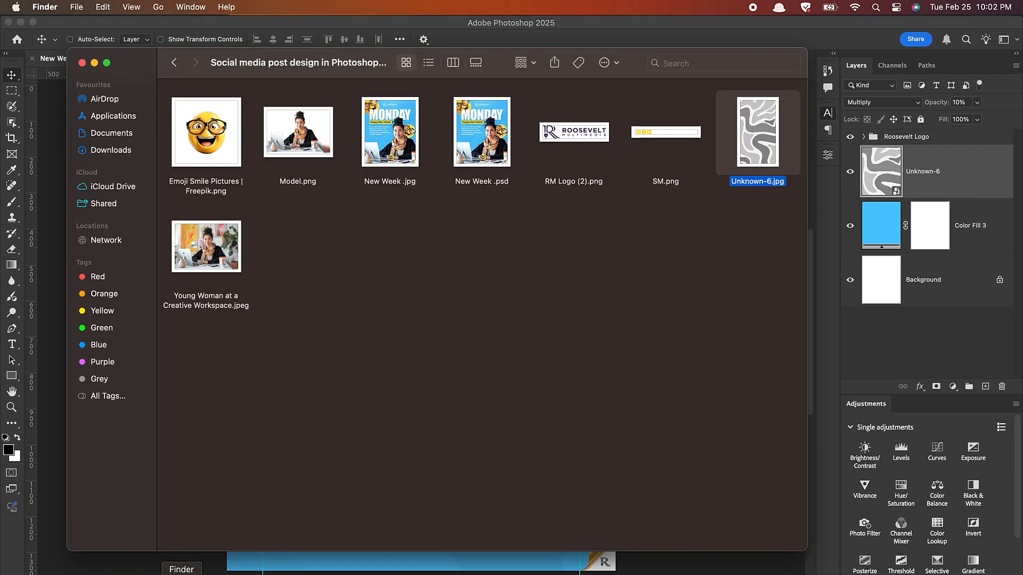
{"action": "left_click_drag", "start_coordinate": [241, 68], "coordinate": [388, 54]}
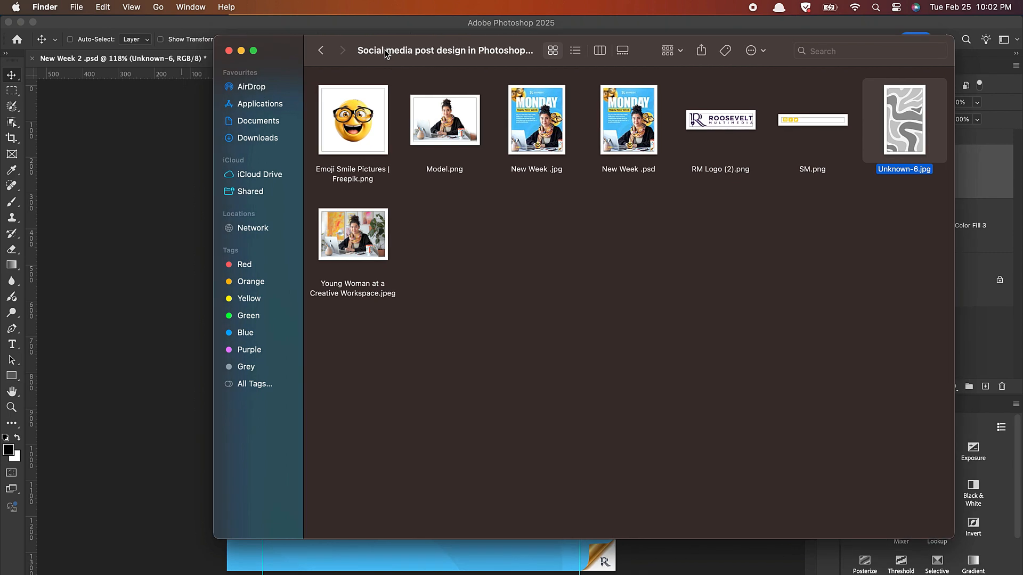
{"action": "double_click", "coordinate": [357, 234]}
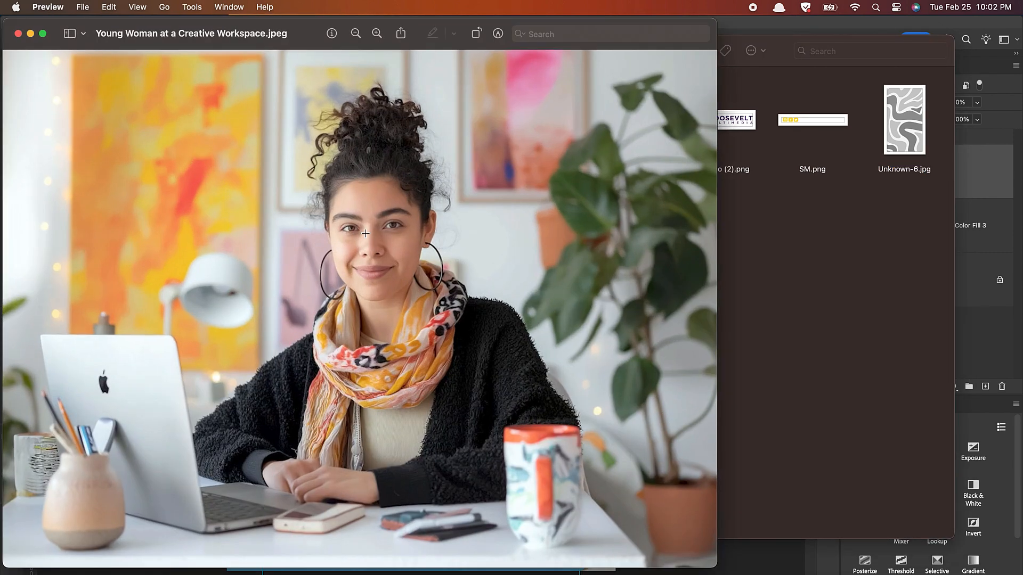
{"action": "left_click", "coordinate": [18, 33]}
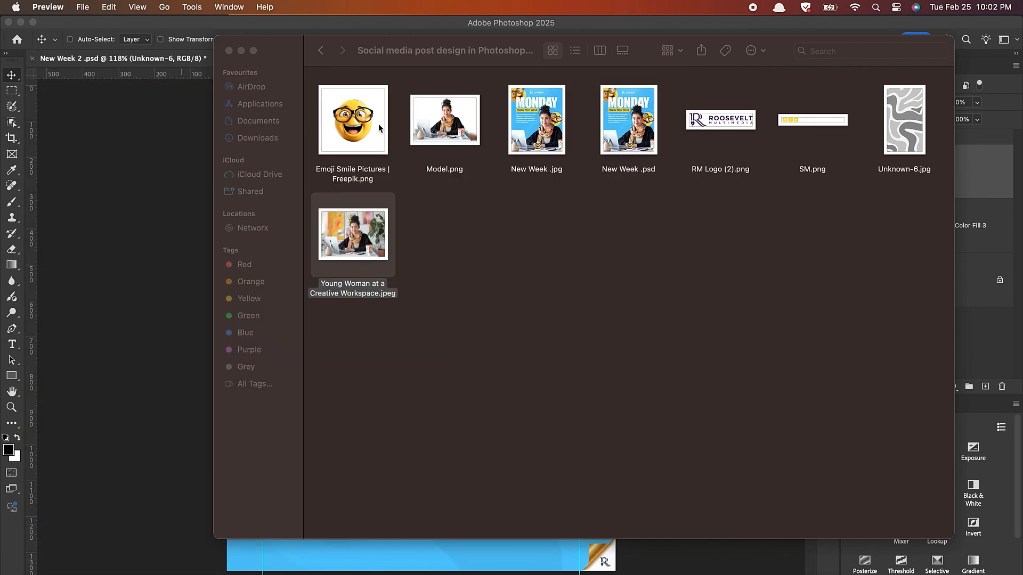
{"action": "double_click", "coordinate": [437, 125]}
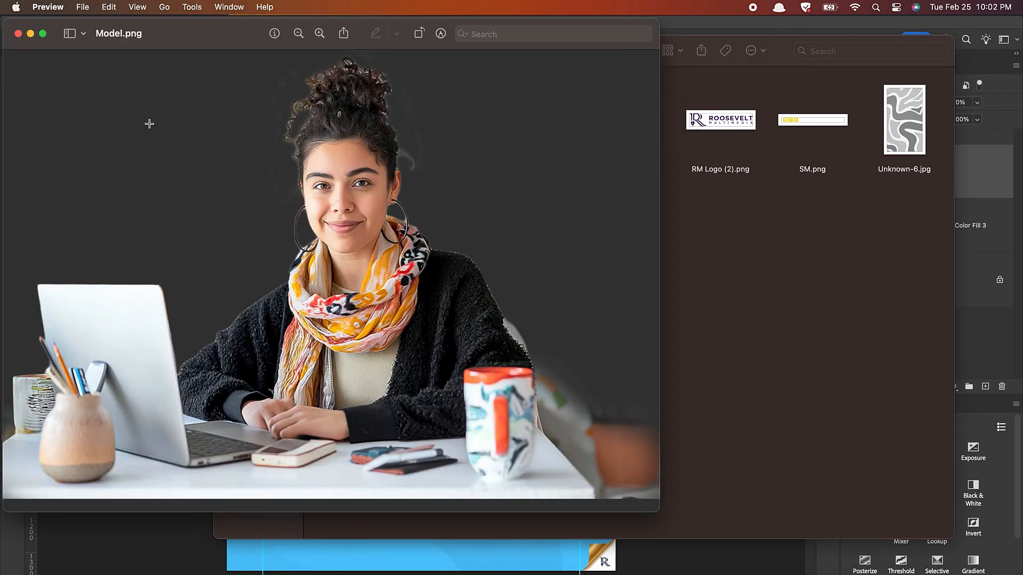
{"action": "left_click", "coordinate": [19, 34]}
{"action": "left_click_drag", "start_coordinate": [455, 129], "coordinate": [125, 233]}
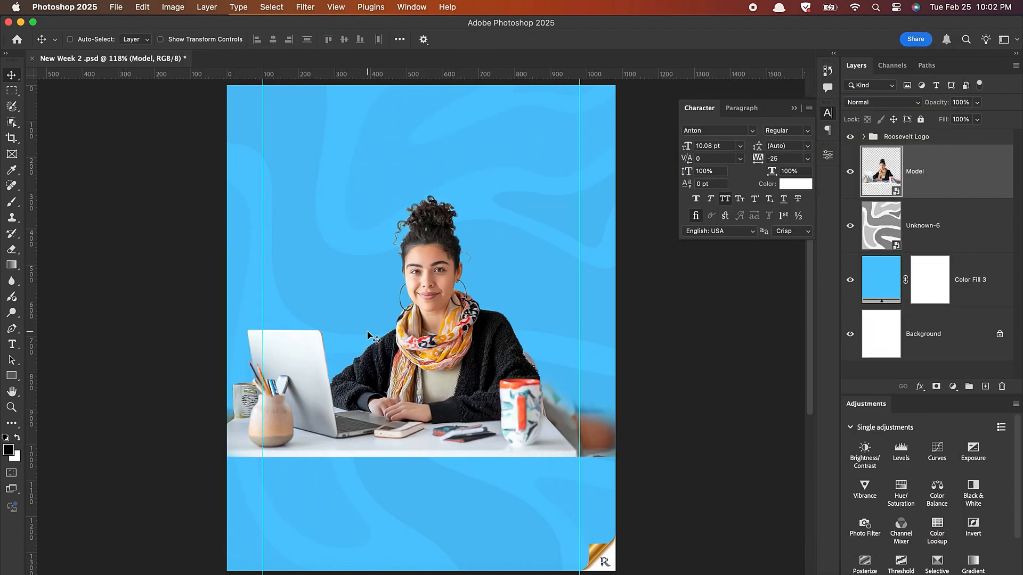
Scale the model image to about 137% and position it right of centre with the desk at the canvas's lower edge
{"action": "key", "text": "super+t"}
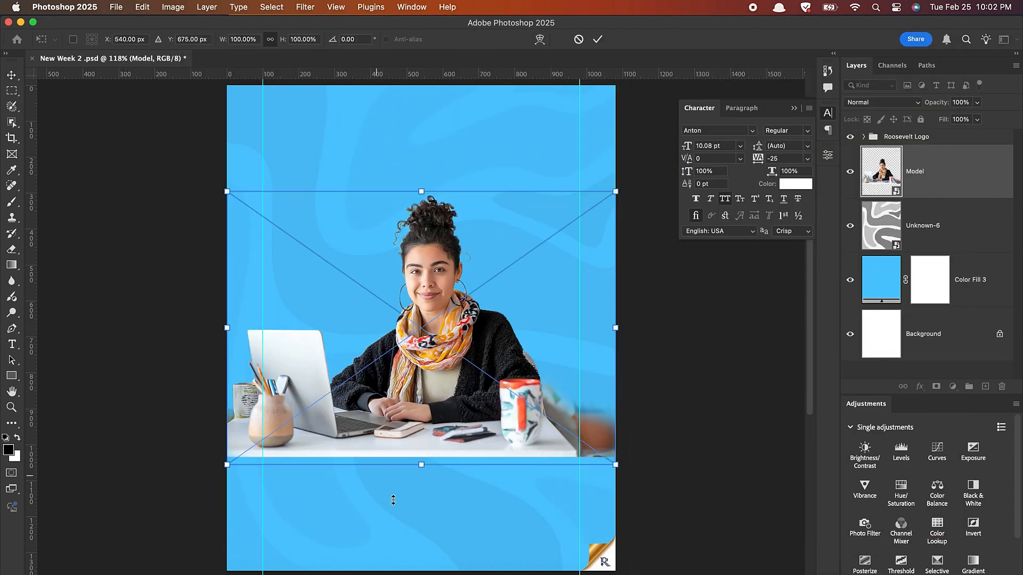
{"action": "left_click_drag", "start_coordinate": [420, 464], "coordinate": [440, 573]}
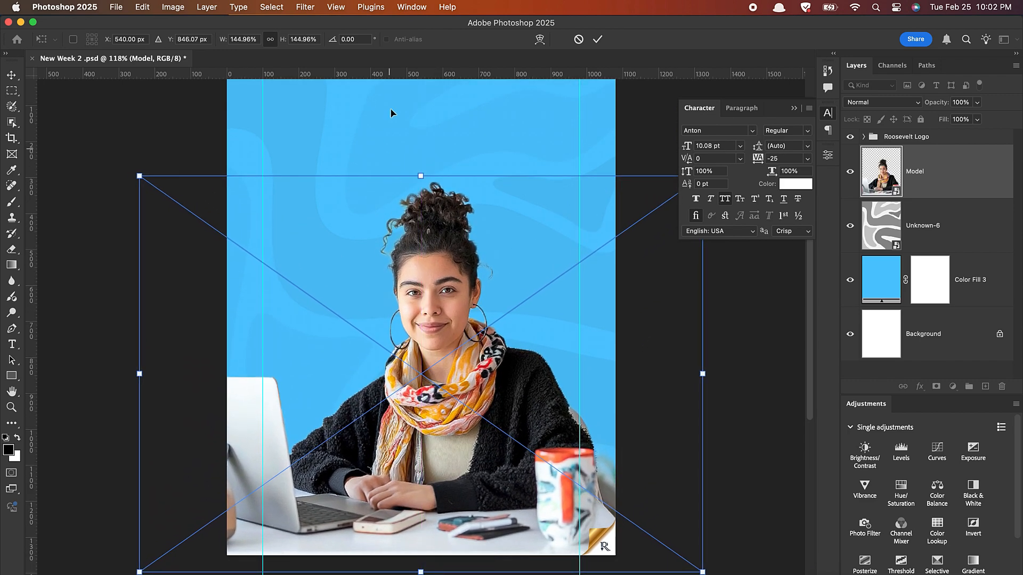
{"action": "left_click_drag", "start_coordinate": [421, 176], "coordinate": [425, 197]}
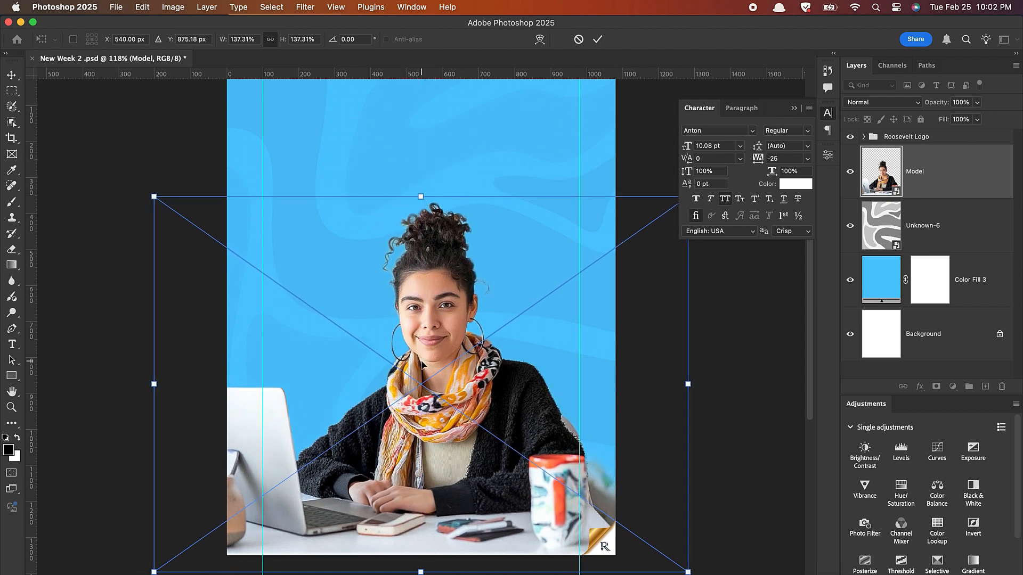
{"action": "left_click_drag", "start_coordinate": [426, 345], "coordinate": [477, 350]}
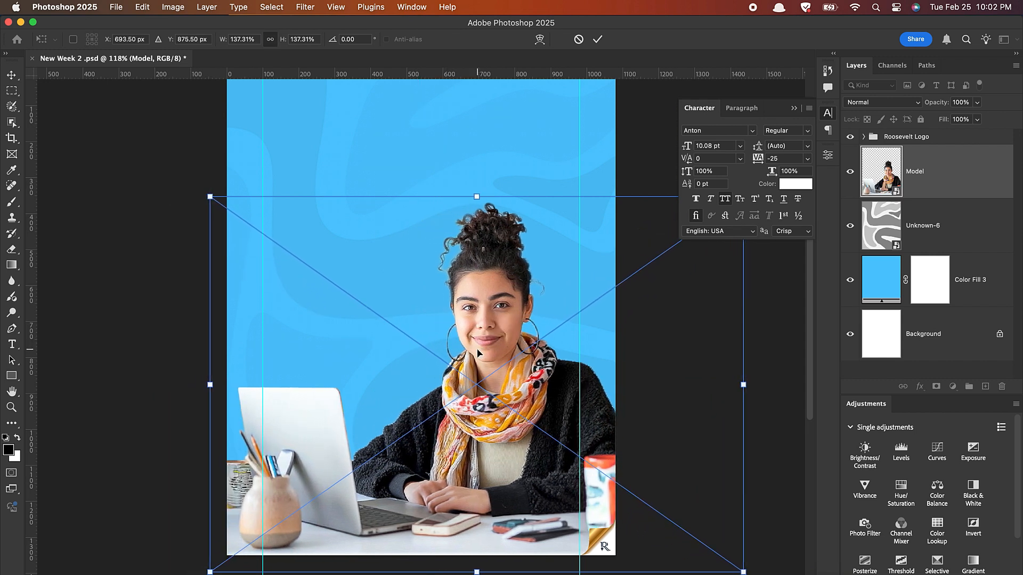
{"action": "key", "text": "Return"}
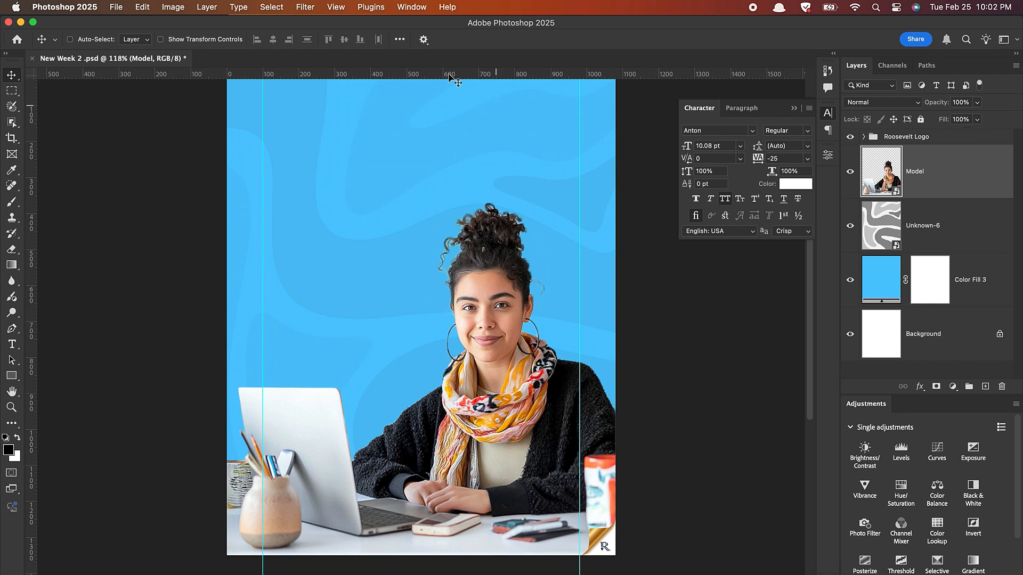
Apply the Camera Raw Filter to the model layer with exposure +0.20 and contrast +25
{"action": "left_click", "coordinate": [309, 8]}
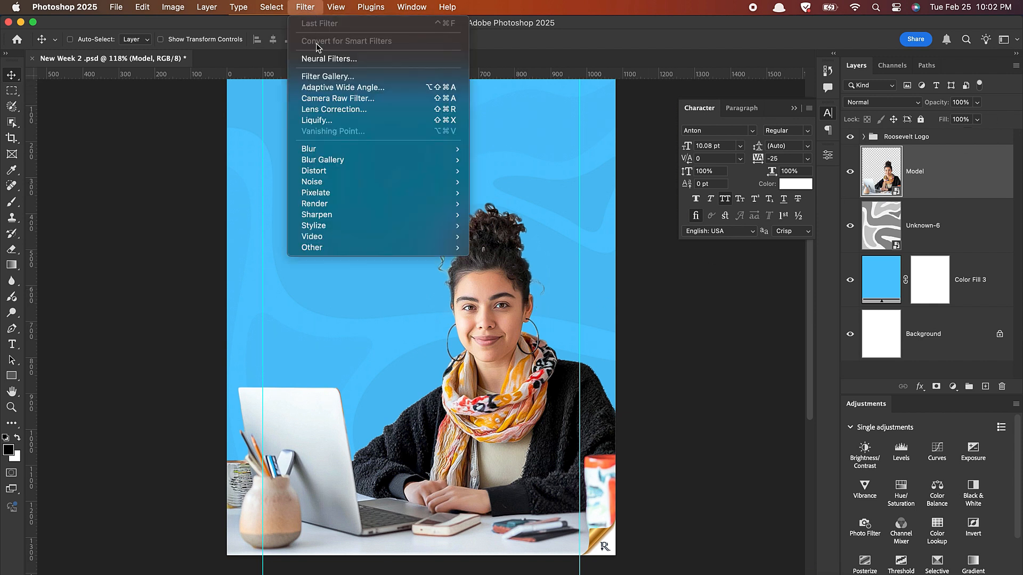
{"action": "left_click", "coordinate": [337, 100]}
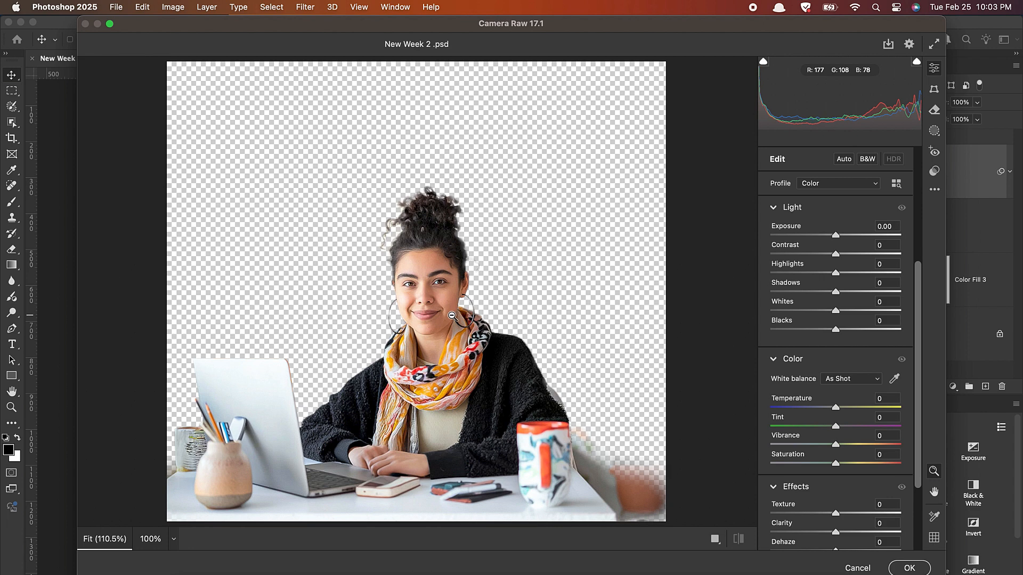
{"action": "left_click", "coordinate": [452, 316]}
{"action": "key", "text": "space"}
{"action": "left_click_drag", "start_coordinate": [453, 353], "coordinate": [482, 272]}
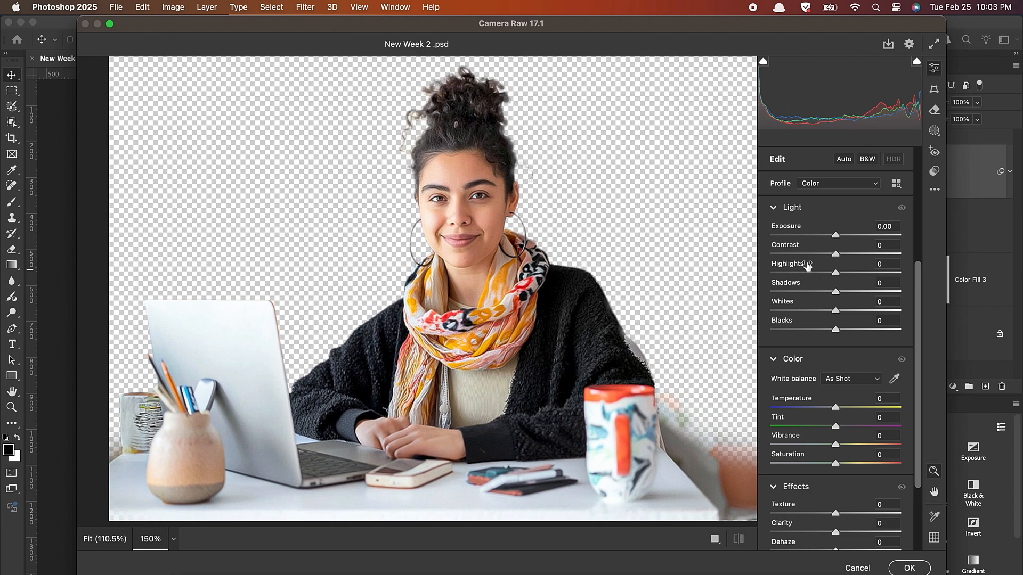
{"action": "left_click", "coordinate": [888, 227]}
{"action": "key", "text": "BackSpace"}
{"action": "type", "text": "2"}
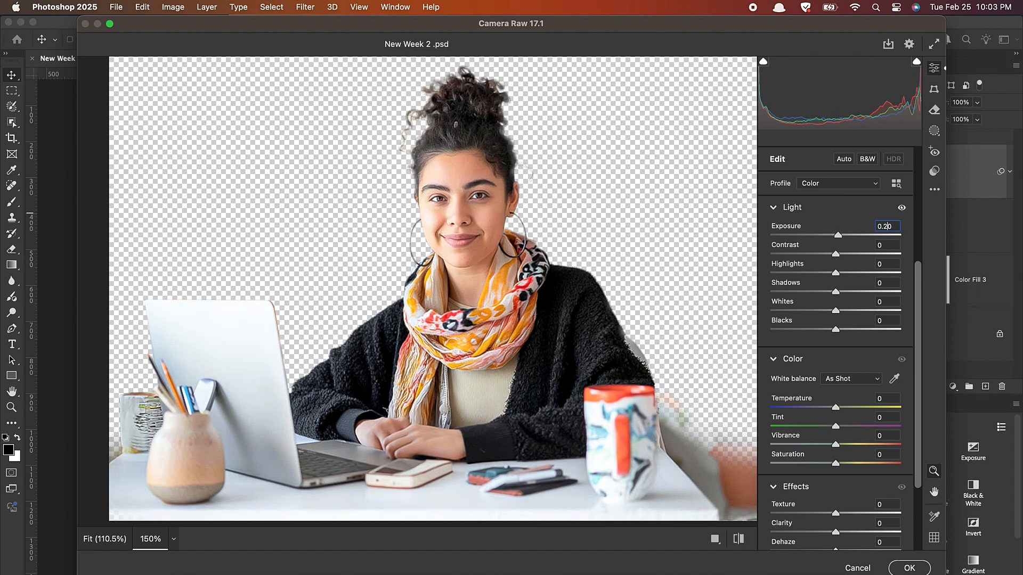
{"action": "left_click", "coordinate": [885, 246]}
{"action": "type", "text": "25"}
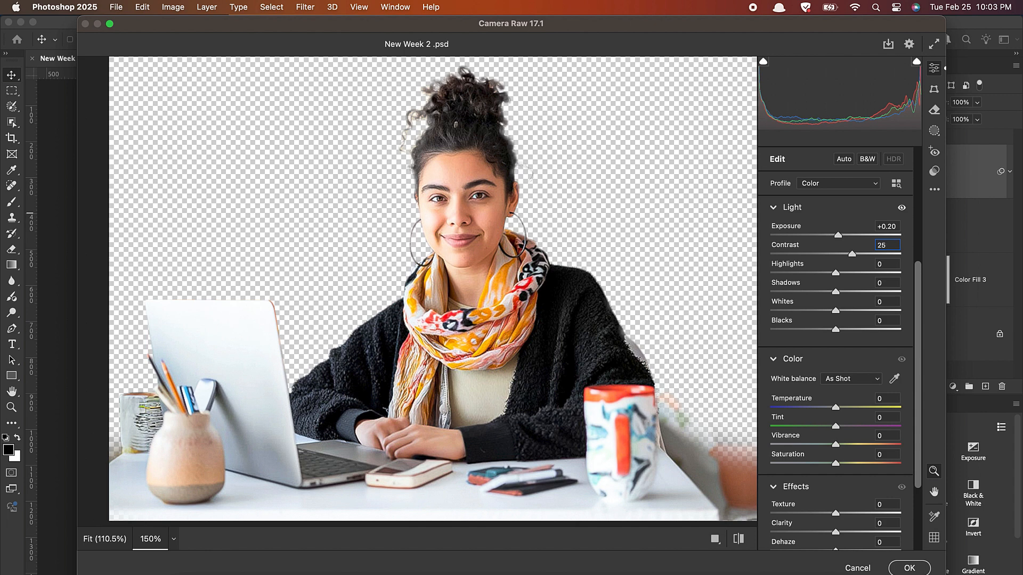
Set the Camera Raw light values to contrast +14, shadows -2, whites -44 and blacks +30
{"action": "left_click", "coordinate": [888, 284]}
{"action": "left_click", "coordinate": [876, 302]}
{"action": "type", "text": "-25"}
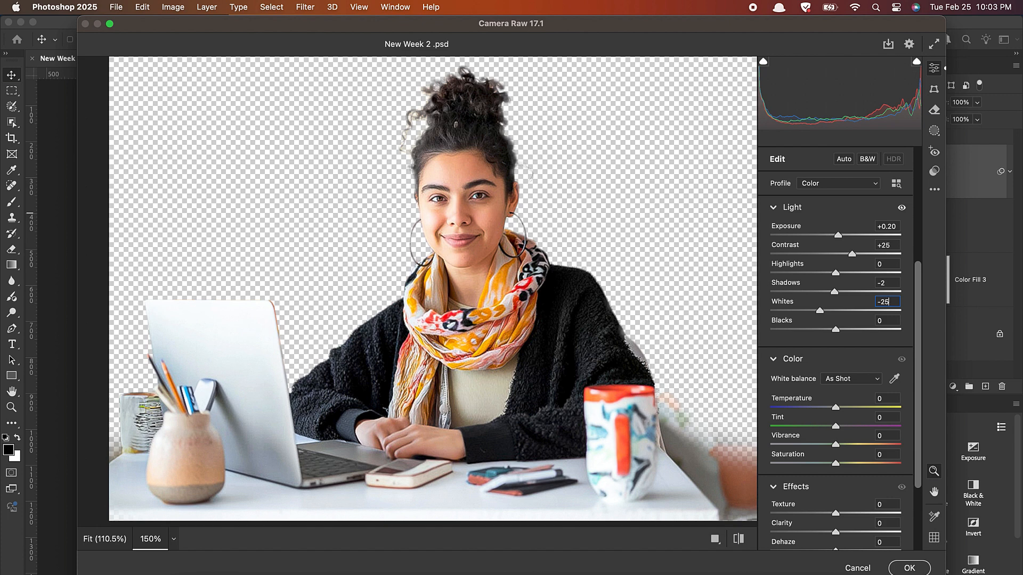
{"action": "left_click", "coordinate": [878, 322]}
{"action": "type", "text": "30"}
{"action": "mouse_move", "coordinate": [850, 254]}
{"action": "left_mouse_down"}
{"action": "mouse_move", "coordinate": [836, 254]}
{"action": "mouse_move", "coordinate": [848, 257]}
{"action": "left_mouse_up"}
{"action": "left_click_drag", "start_coordinate": [846, 254], "coordinate": [845, 254]}
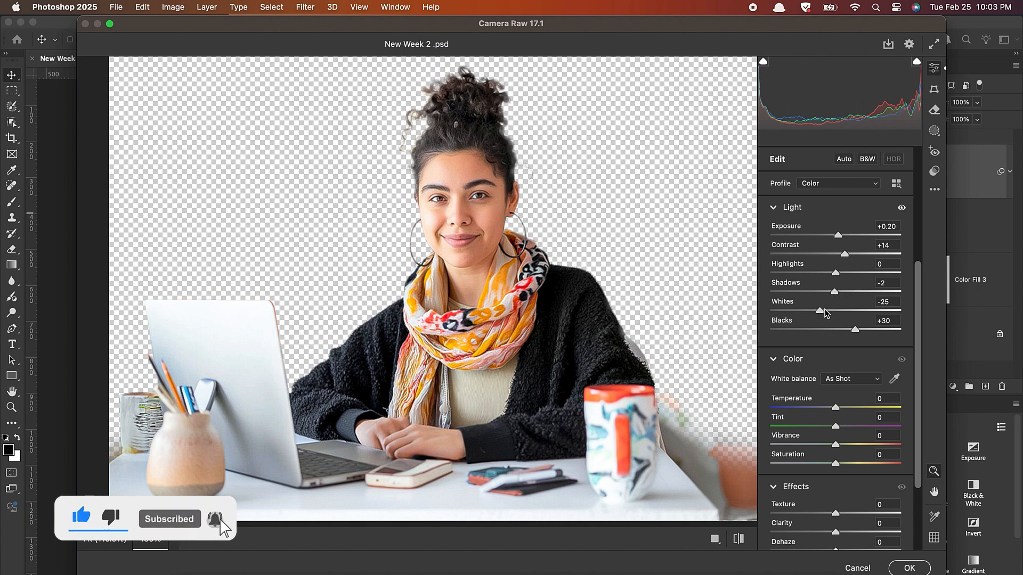
{"action": "mouse_move", "coordinate": [820, 310]}
{"action": "left_mouse_down"}
{"action": "mouse_move", "coordinate": [785, 315]}
{"action": "mouse_move", "coordinate": [811, 320]}
{"action": "left_mouse_up"}
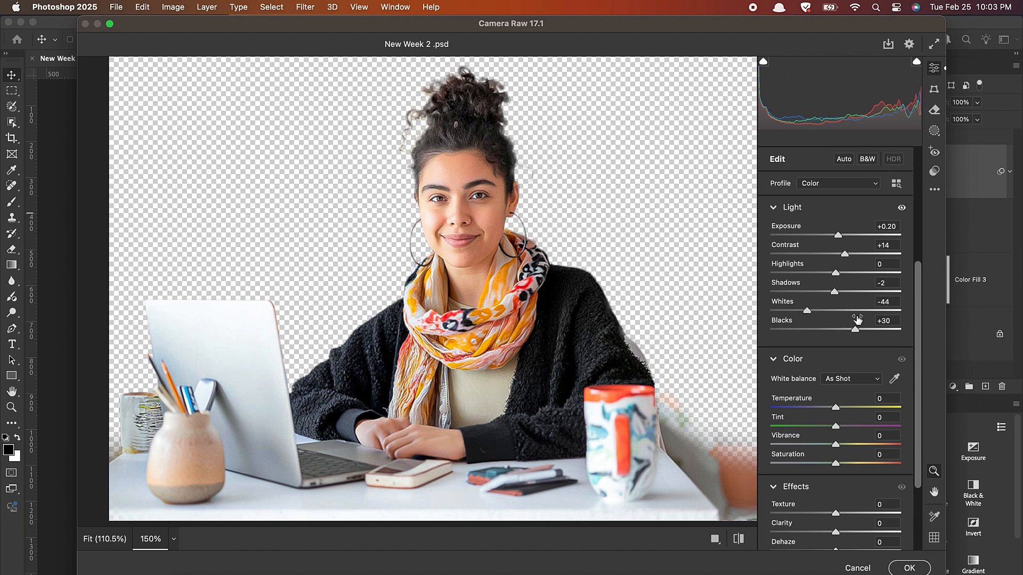
{"action": "mouse_move", "coordinate": [854, 329]}
{"action": "left_mouse_down"}
{"action": "mouse_move", "coordinate": [828, 330]}
{"action": "mouse_move", "coordinate": [856, 330]}
{"action": "left_mouse_up"}
Raise the model's vibrance to +4 in the Camera Raw colour settings
{"action": "scroll", "coordinate": [861, 379], "scroll_direction": "down", "scroll_amount": 1}
{"action": "left_click_drag", "start_coordinate": [919, 310], "coordinate": [919, 403]}
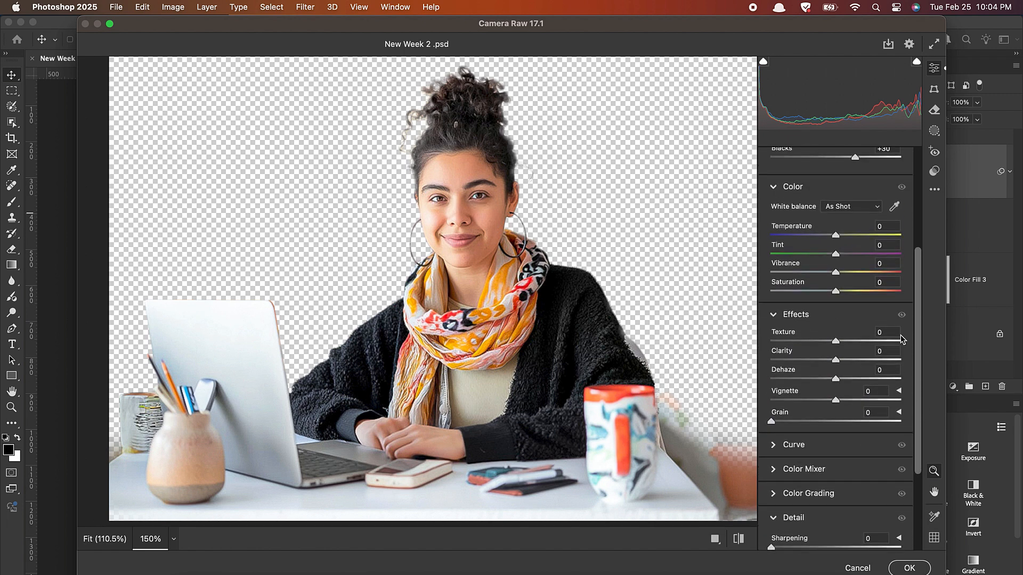
{"action": "left_click", "coordinate": [877, 265]}
{"action": "type", "text": "4"}
Set the Camera Raw effects to texture +30 and clarity +10
{"action": "scroll", "coordinate": [795, 218], "scroll_direction": "down", "scroll_amount": 4}
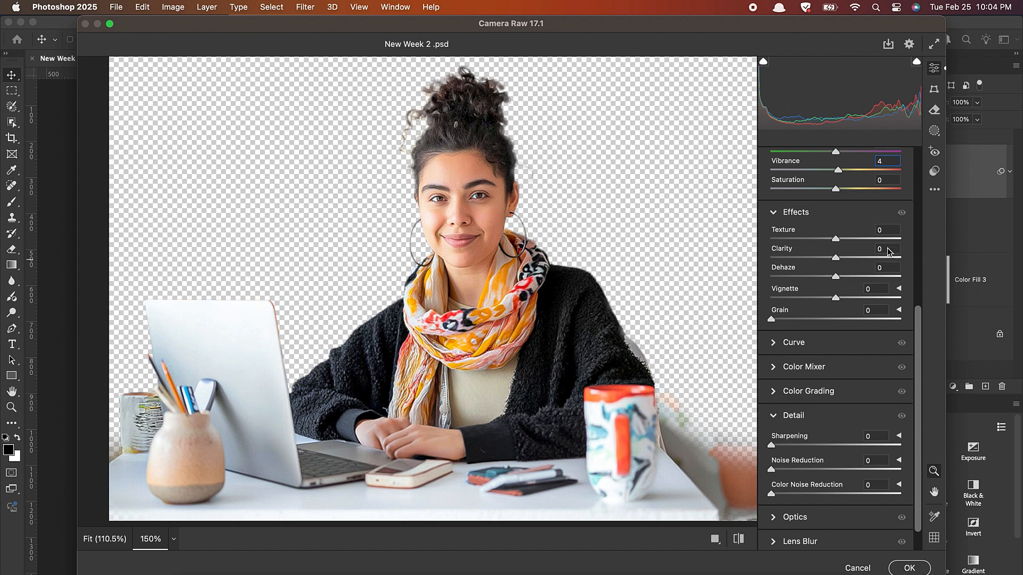
{"action": "left_click", "coordinate": [880, 232]}
{"action": "type", "text": "30"}
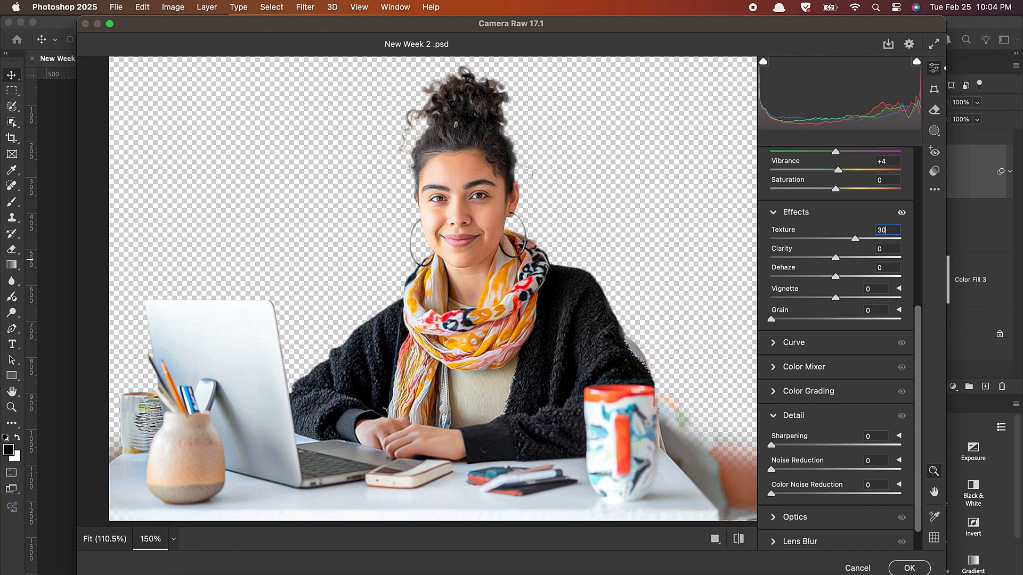
{"action": "left_click", "coordinate": [884, 250]}
{"action": "type", "text": "1"}
{"action": "key", "text": "Return"}
{"action": "left_click", "coordinate": [894, 249]}
{"action": "type", "text": "0"}
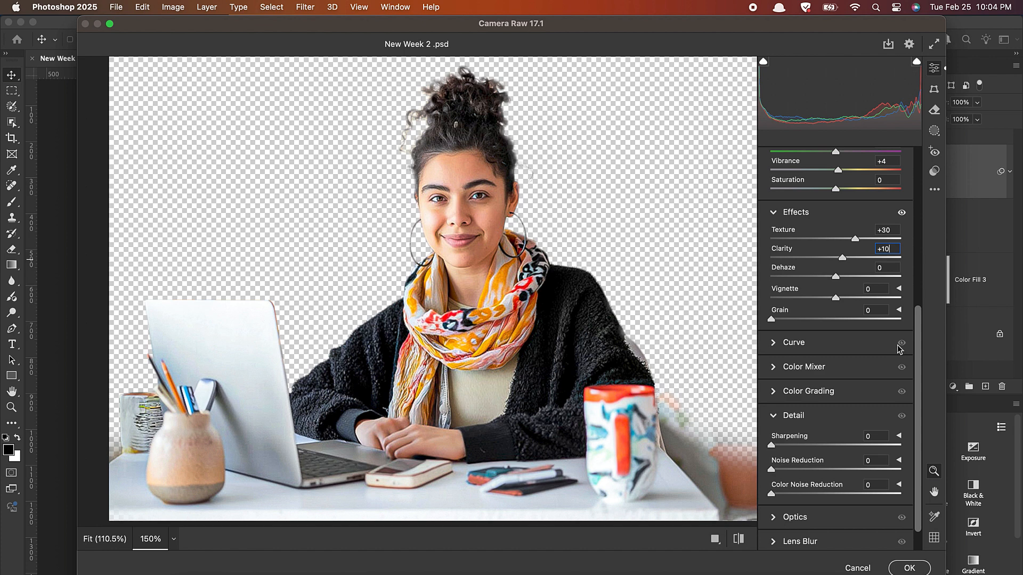
Set the Camera Raw detail to sharpening 40 and noise reduction 10, and apply the filter to the model layer
{"action": "scroll", "coordinate": [918, 331], "scroll_direction": "down", "scroll_amount": 2}
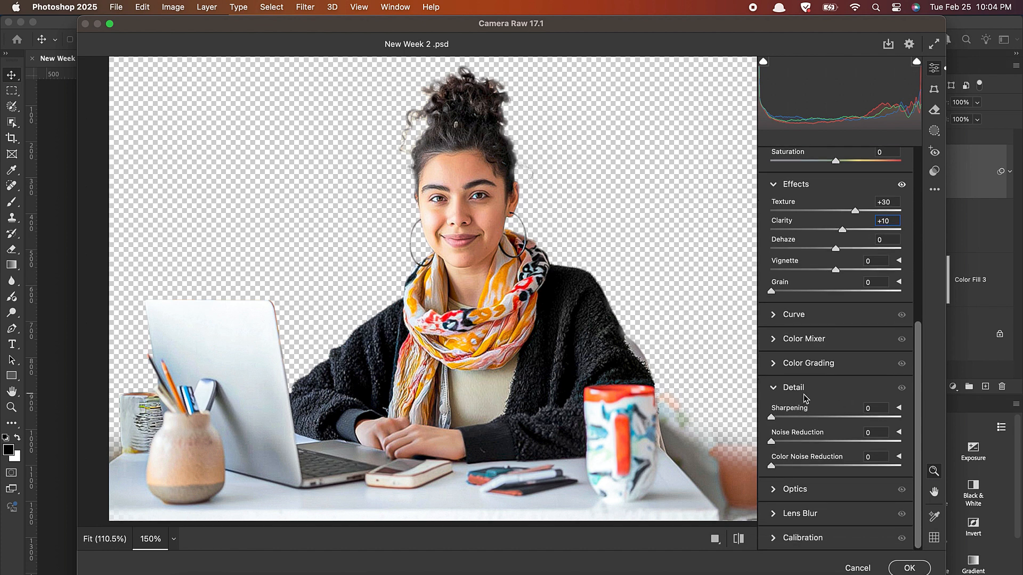
{"action": "left_click", "coordinate": [867, 409]}
{"action": "type", "text": "50"}
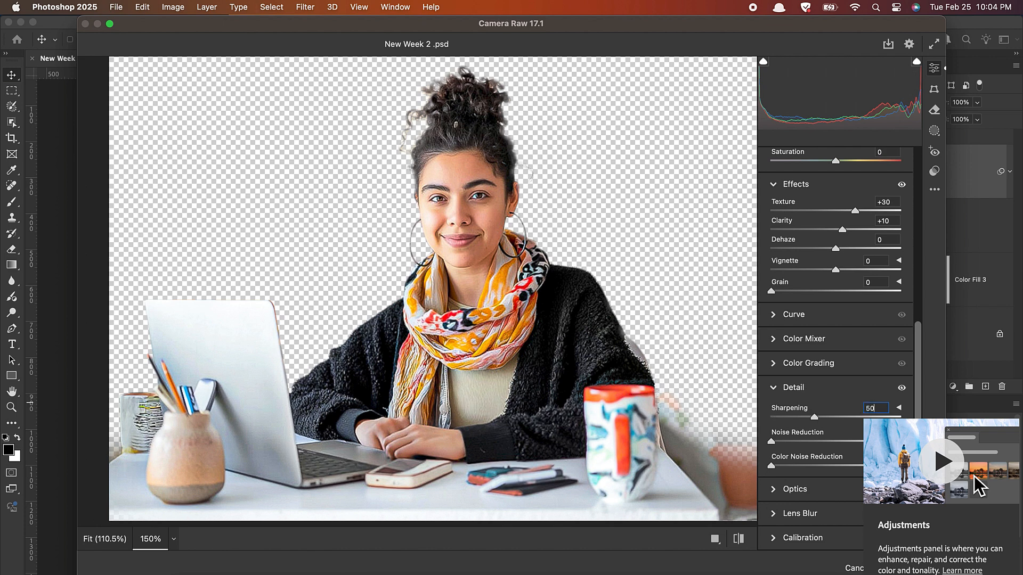
{"action": "left_click_drag", "start_coordinate": [814, 421], "coordinate": [807, 422]}
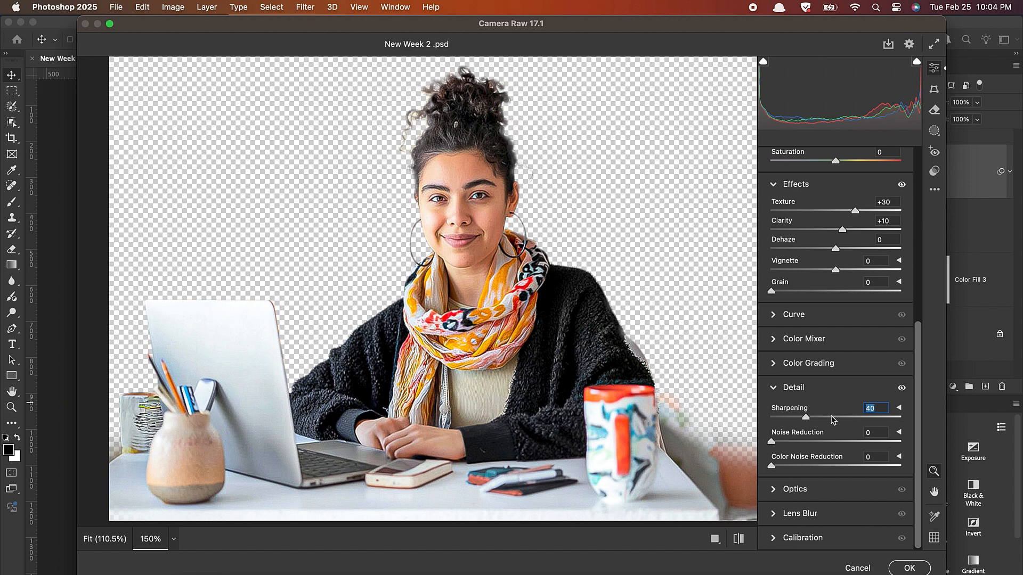
{"action": "type", "text": "50"}
{"action": "left_click_drag", "start_coordinate": [806, 442], "coordinate": [788, 446]}
{"action": "left_click_drag", "start_coordinate": [815, 417], "coordinate": [808, 420]}
{"action": "mouse_move", "coordinate": [830, 461]}
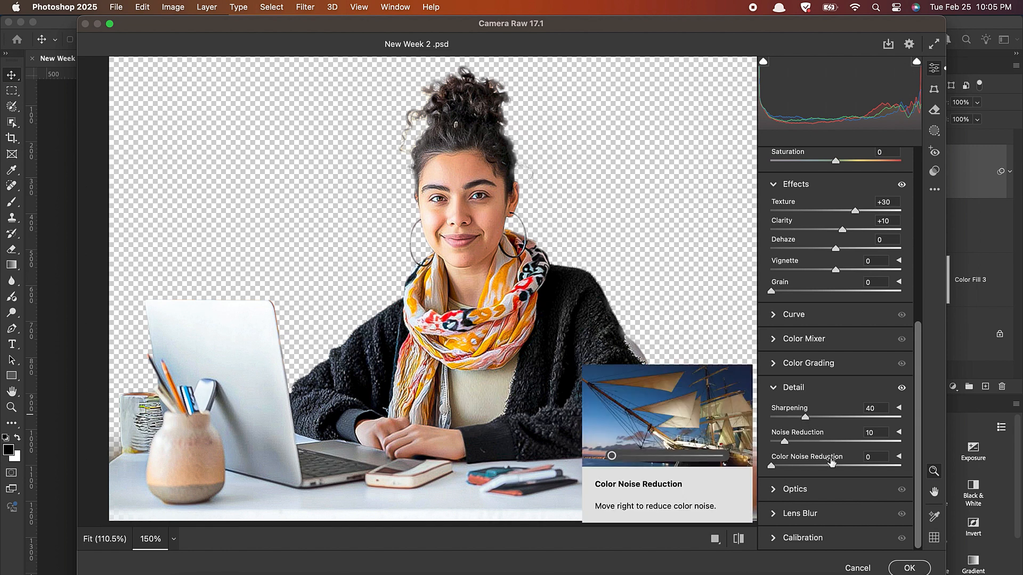
{"action": "left_click", "coordinate": [910, 568]}
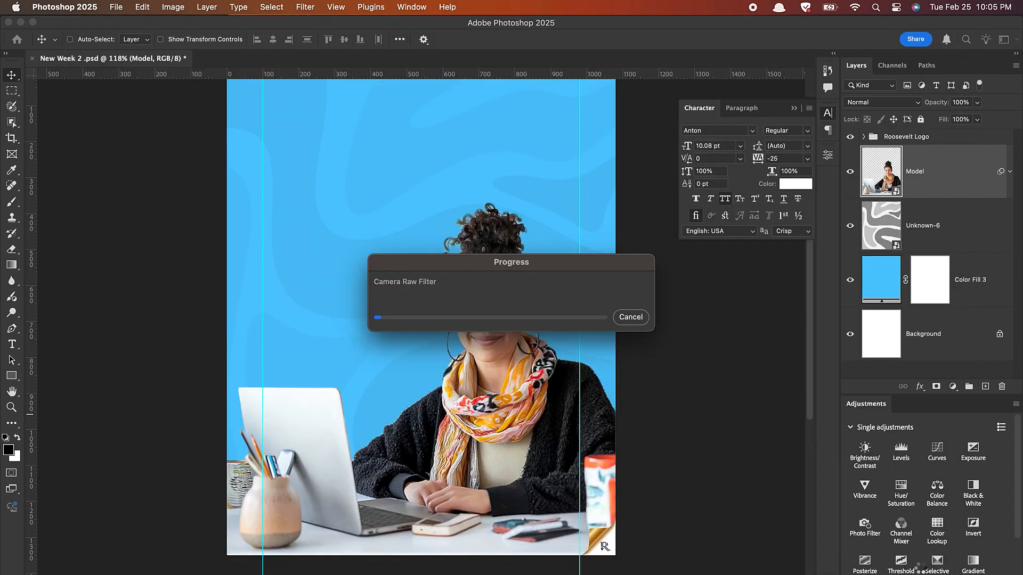
Compare the model with and without its smart filter, then collapse the model layer's filter list
{"action": "left_click", "coordinate": [875, 227]}
{"action": "left_click", "coordinate": [876, 227]}
{"action": "left_click", "coordinate": [876, 227]}
{"action": "left_click", "coordinate": [875, 227]}
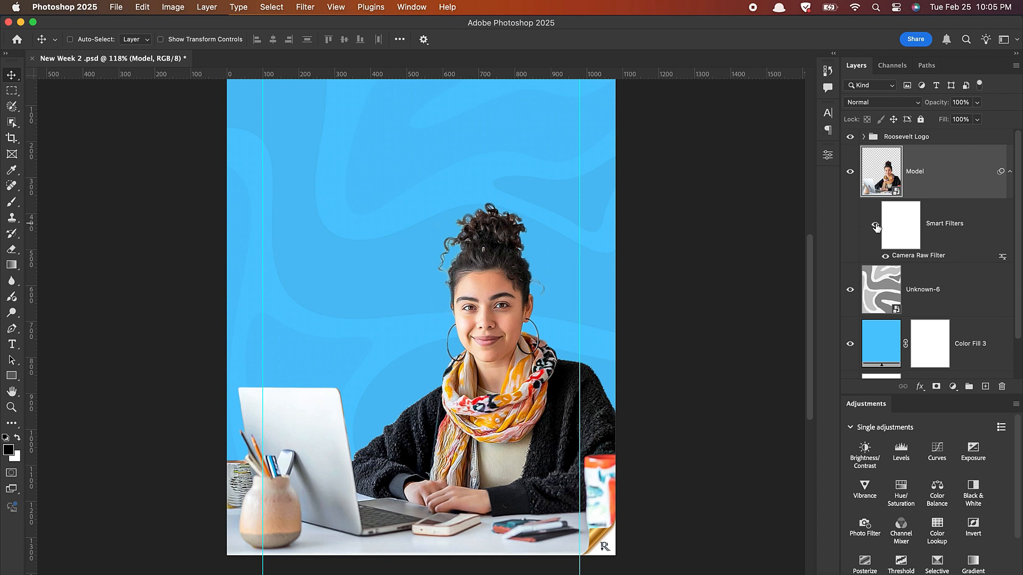
{"action": "left_click", "coordinate": [1011, 179]}
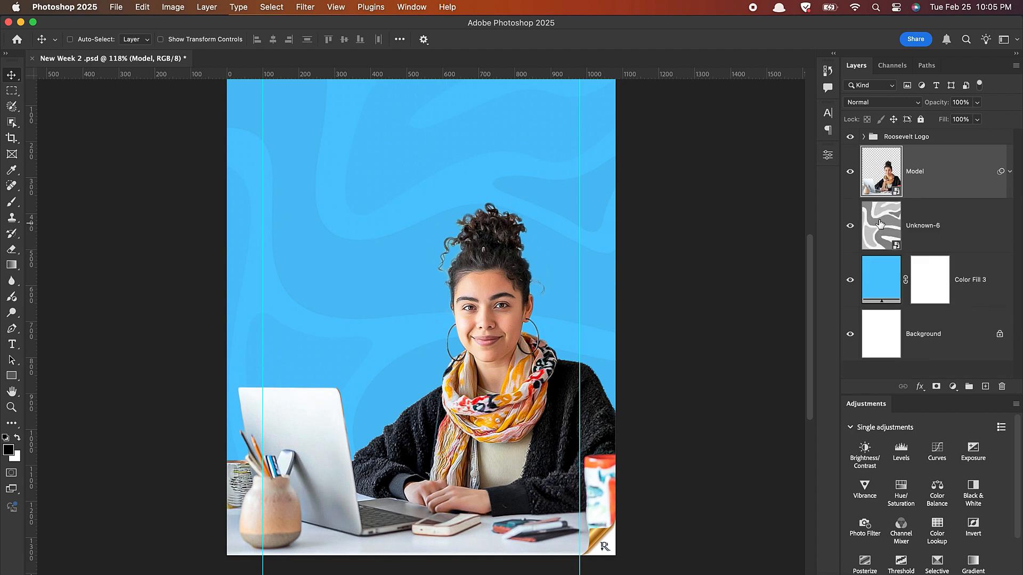
Add a Color Balance adjustment above the model layer with midtones at cyan-red -2 and yellow-blue +4
{"action": "mouse_move", "coordinate": [917, 211]}
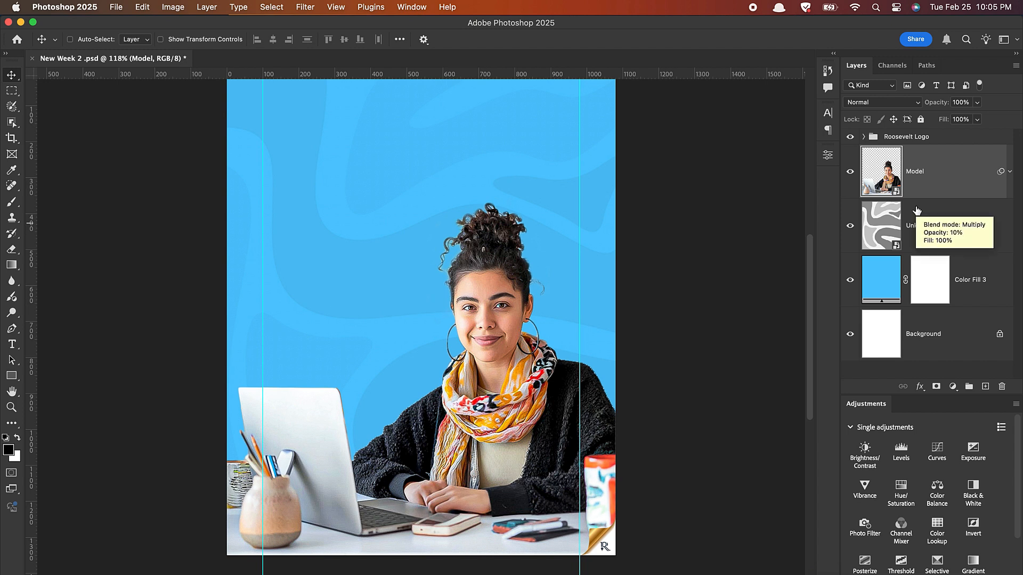
{"action": "mouse_move", "coordinate": [938, 183]}
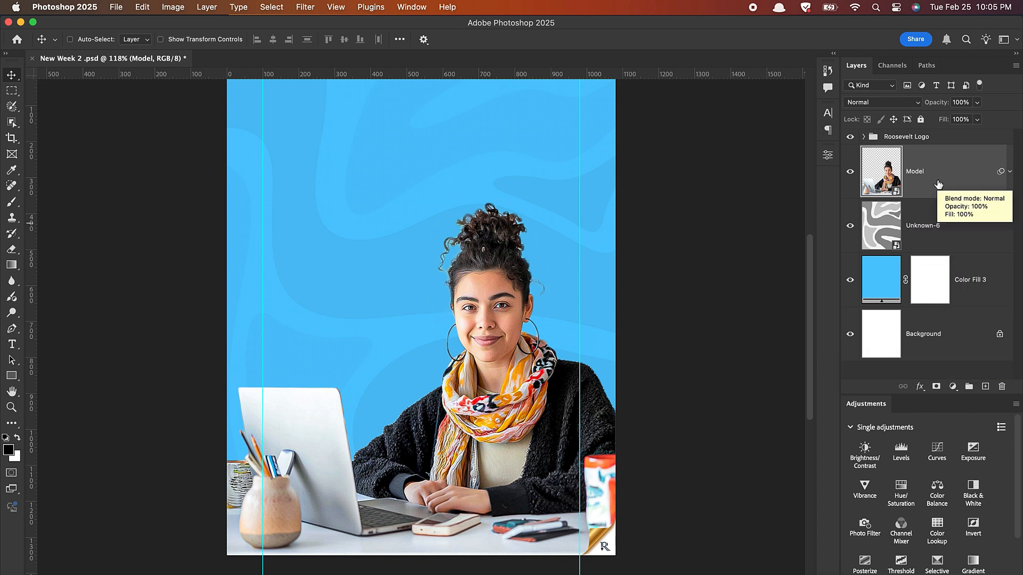
{"action": "left_click", "coordinate": [953, 386]}
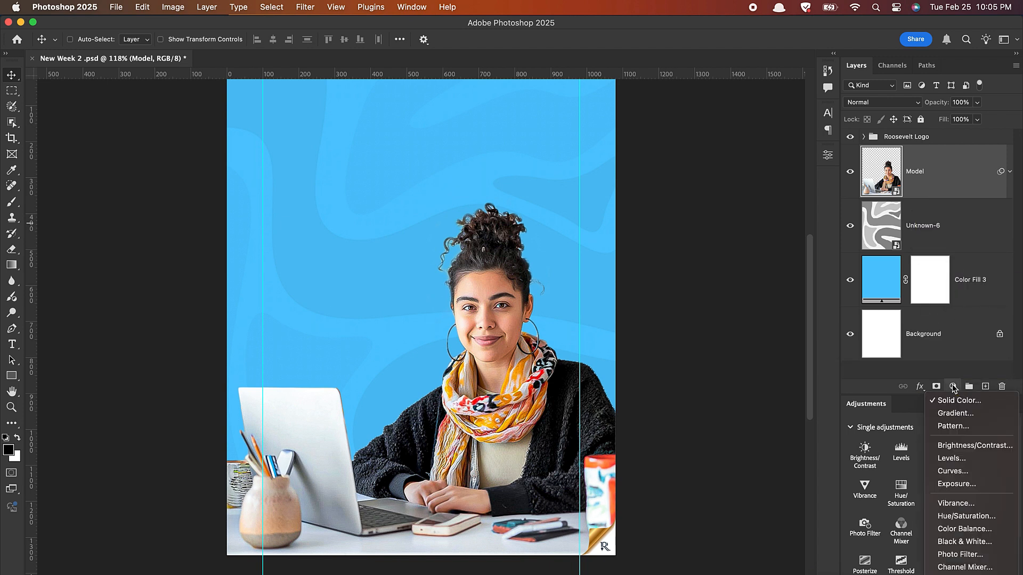
{"action": "left_click", "coordinate": [971, 528]}
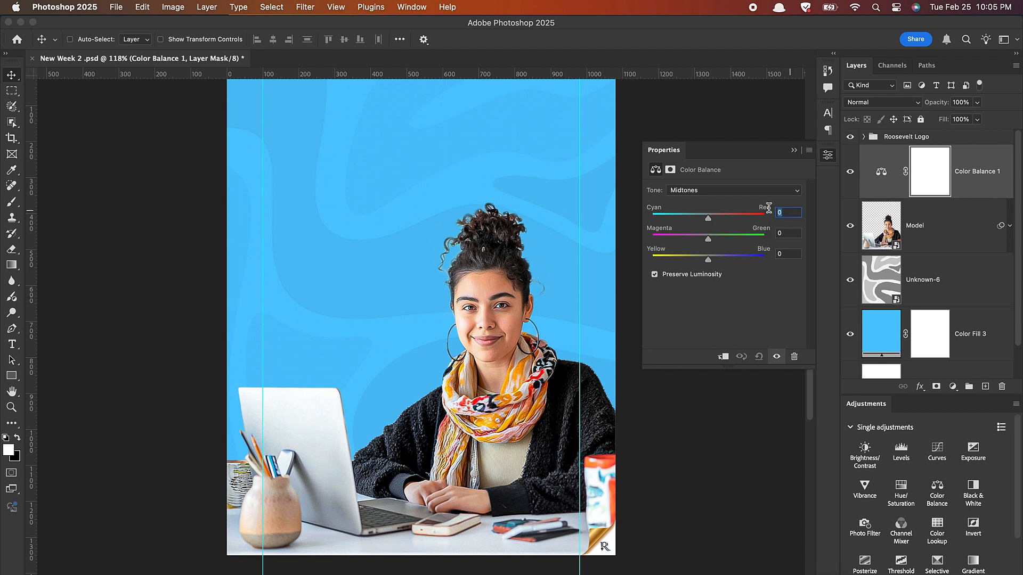
{"action": "type", "text": "-2"}
{"action": "left_click", "coordinate": [780, 252]}
{"action": "type", "text": "4"}
Set the Color Balance highlights to cyan-red -8 and yellow-blue +10
{"action": "left_click", "coordinate": [768, 194]}
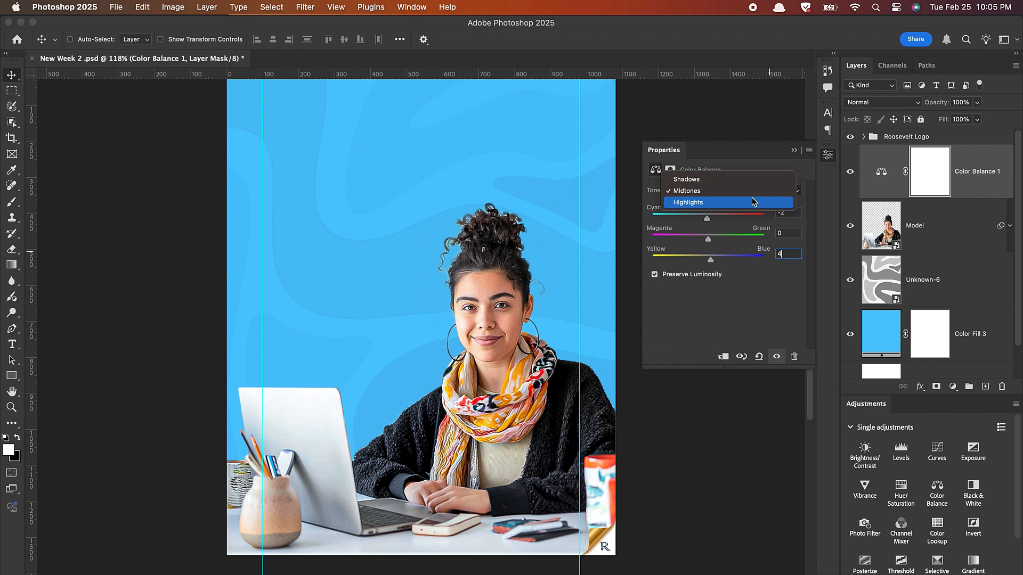
{"action": "left_click", "coordinate": [695, 203]}
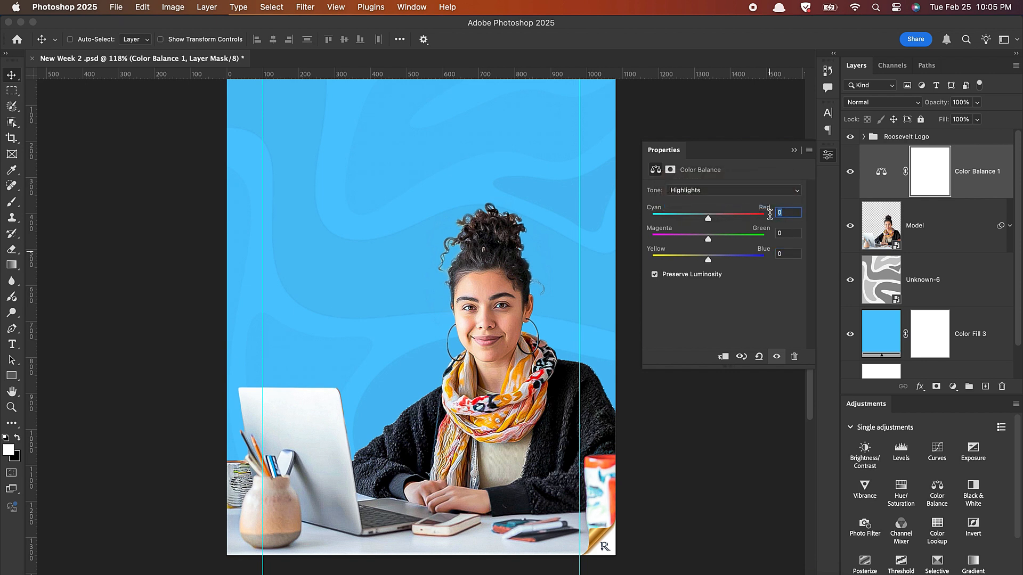
{"action": "type", "text": "-8"}
{"action": "left_click", "coordinate": [784, 254]}
{"action": "left_click_drag", "start_coordinate": [785, 254], "coordinate": [771, 256]}
{"action": "type", "text": "10"}
Set the Color Balance shadows to cyan-red -4 and yellow-blue +3, and close the adjustment's settings
{"action": "left_click", "coordinate": [778, 192]}
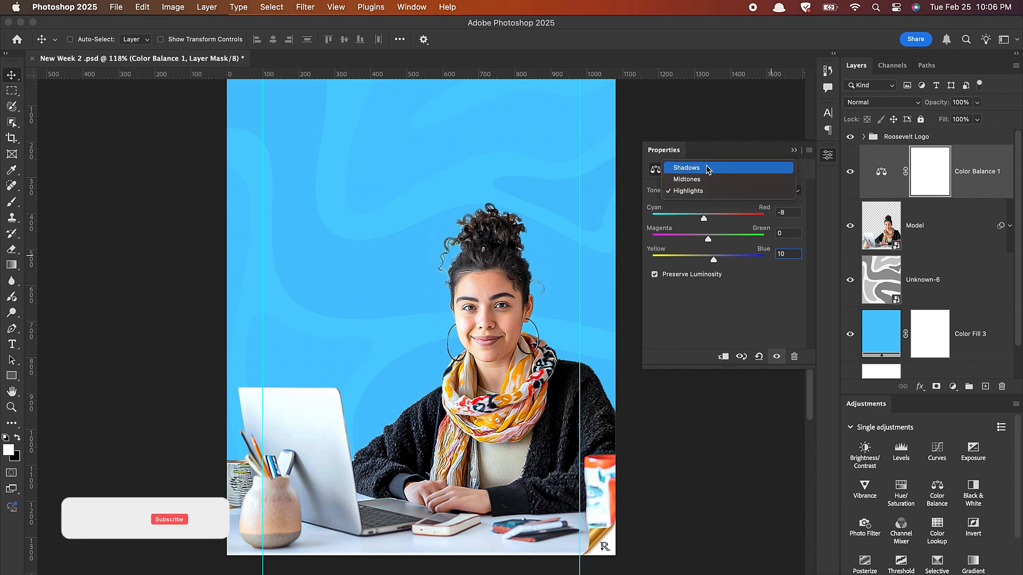
{"action": "left_click", "coordinate": [707, 169]}
{"action": "left_click_drag", "start_coordinate": [791, 213], "coordinate": [772, 212]}
{"action": "type", "text": "-4"}
{"action": "left_click", "coordinate": [786, 254]}
{"action": "left_click_drag", "start_coordinate": [786, 254], "coordinate": [775, 255]}
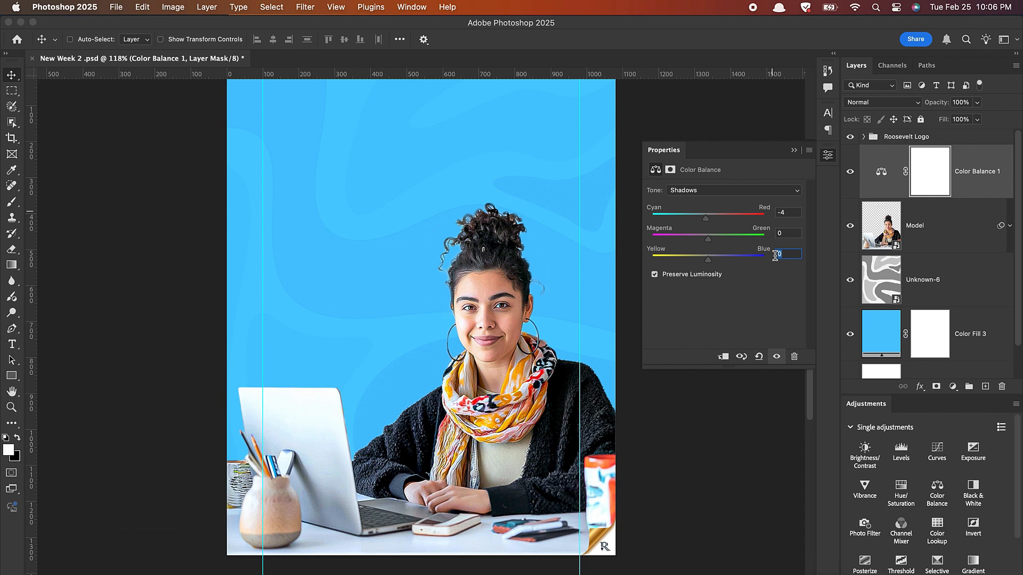
{"action": "type", "text": "3"}
{"action": "left_click", "coordinate": [794, 150]}
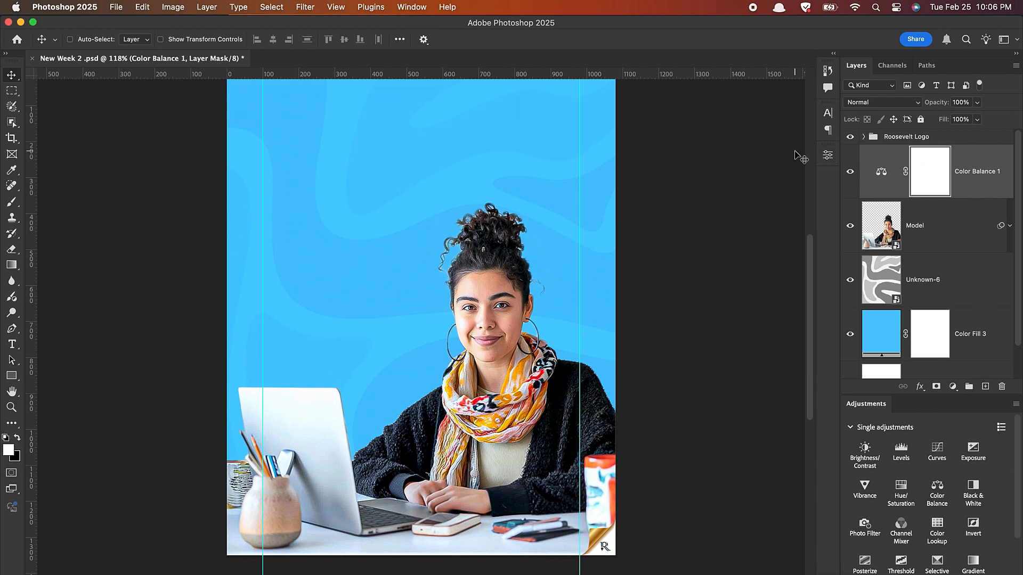
Clip the Color Balance adjustment to the model layer and compare the image with and without it
{"action": "right_click", "coordinate": [980, 164]}
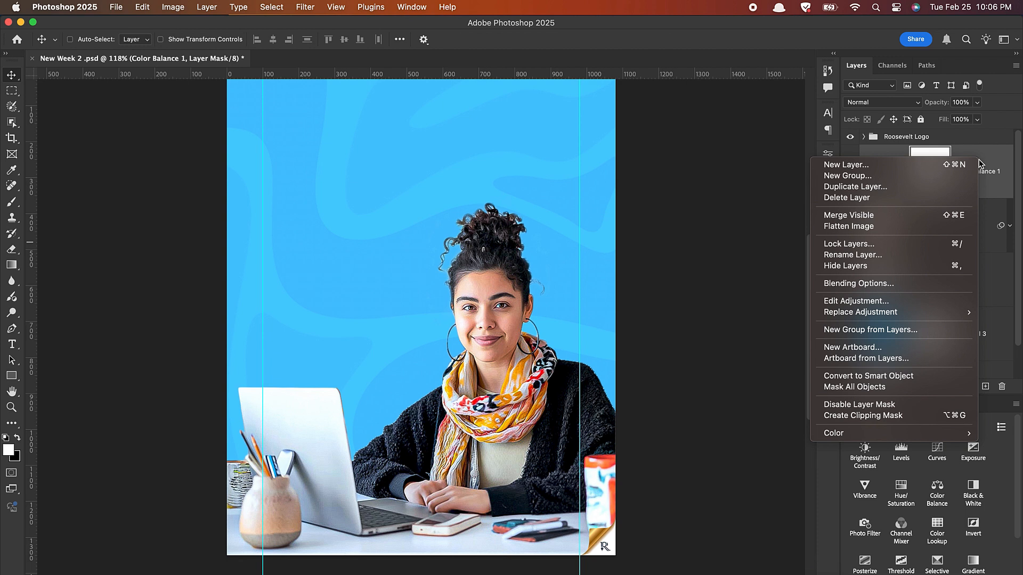
{"action": "left_click", "coordinate": [841, 417]}
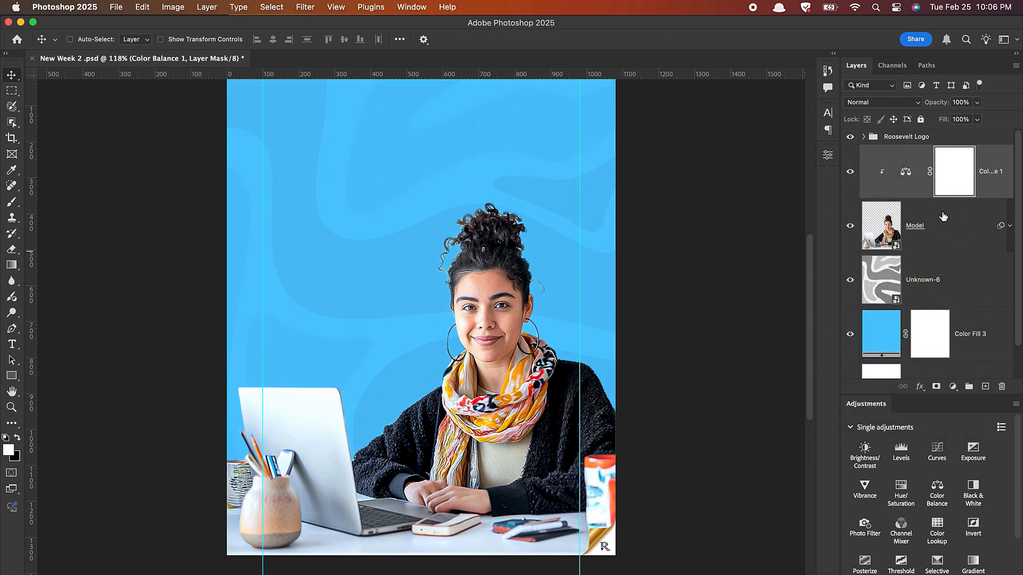
{"action": "left_click", "coordinate": [851, 172]}
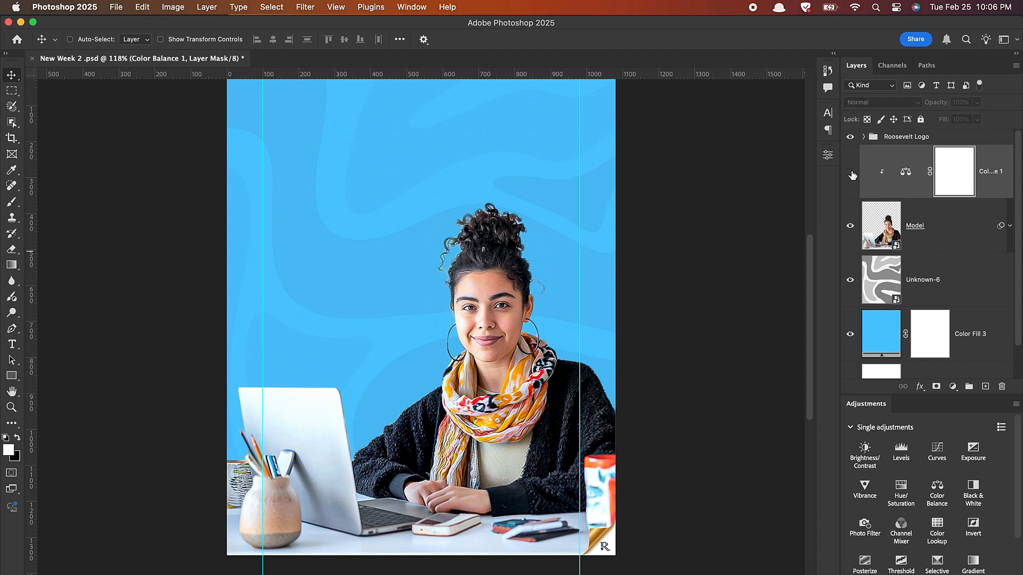
{"action": "left_click", "coordinate": [851, 172]}
{"action": "left_click", "coordinate": [851, 172]}
{"action": "left_click", "coordinate": [851, 172]}
Add a black (#000000) Solid Color fill layer clipped to the model and invert its layer mask
{"action": "left_click", "coordinate": [953, 392]}
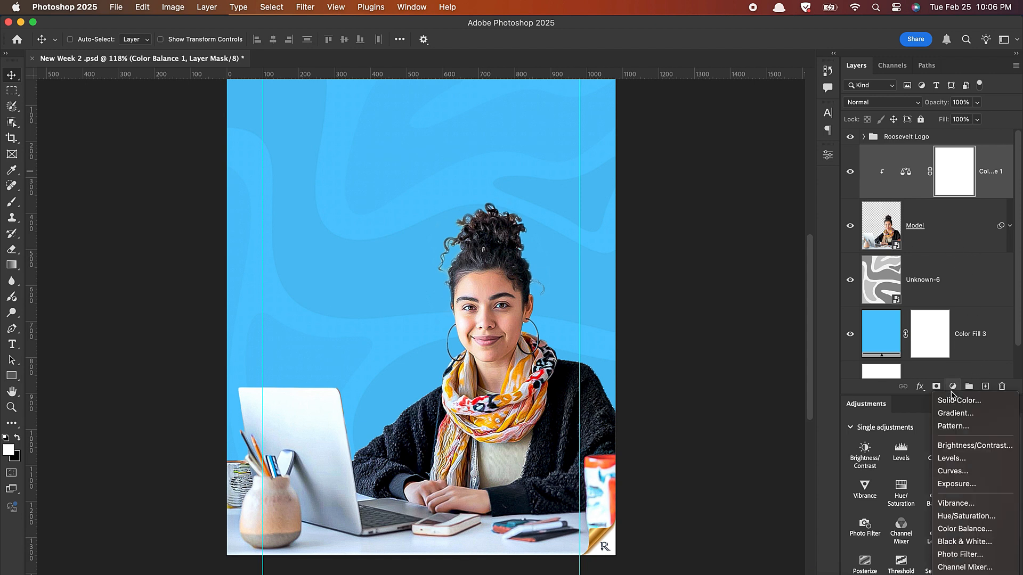
{"action": "left_click", "coordinate": [953, 399]}
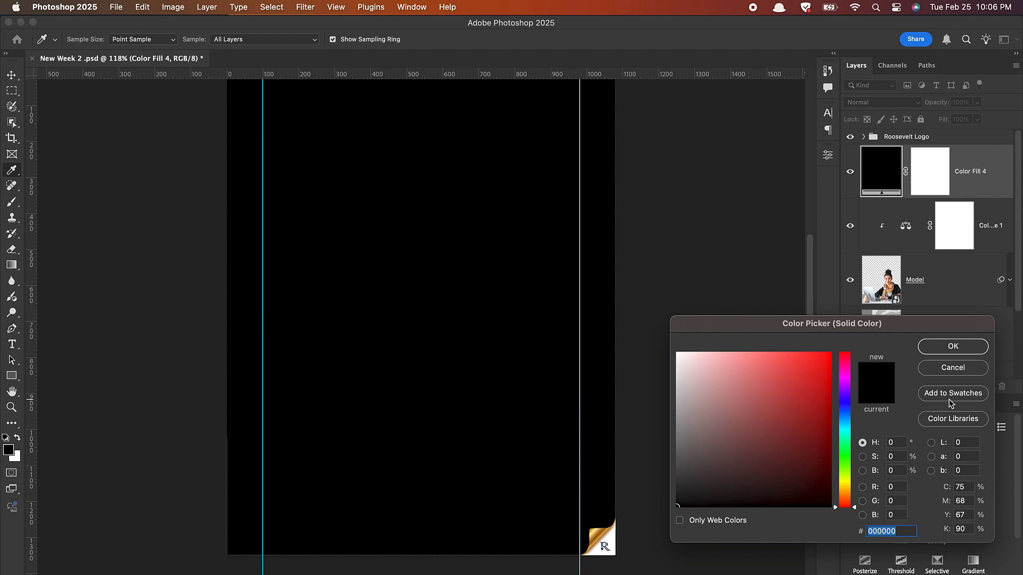
{"action": "left_click", "coordinate": [950, 353]}
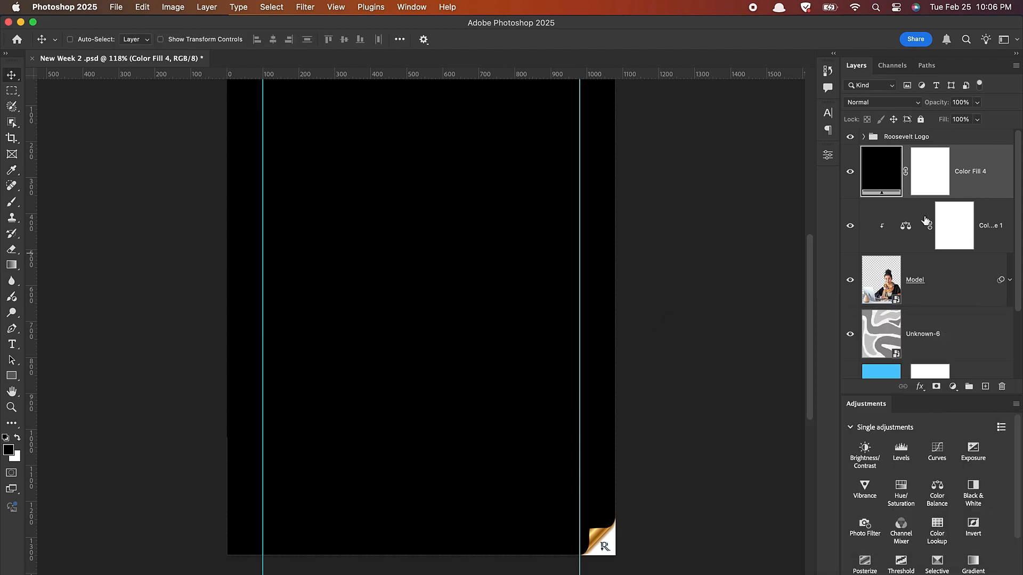
{"action": "right_click", "coordinate": [993, 161]}
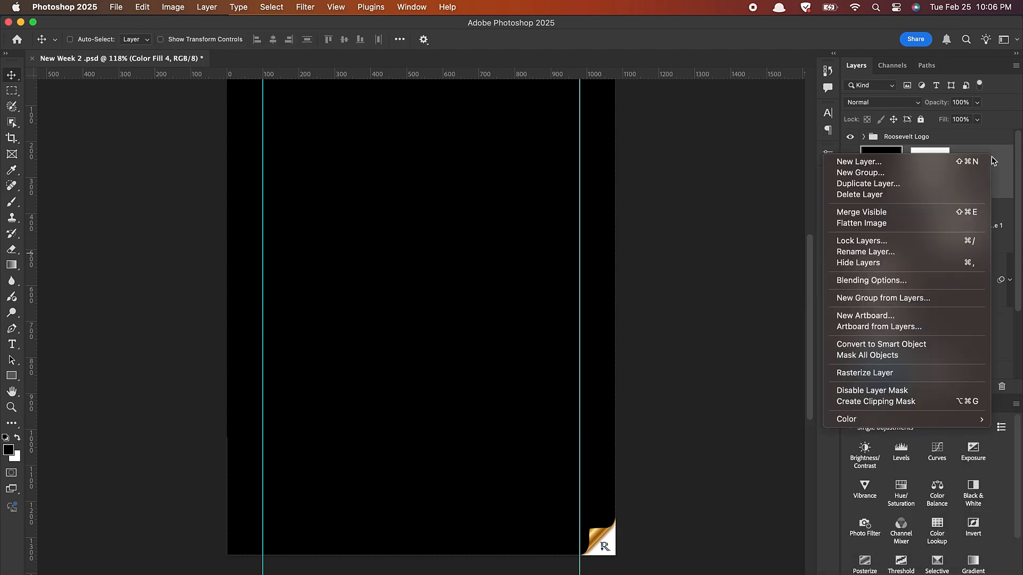
{"action": "left_click", "coordinate": [864, 402]}
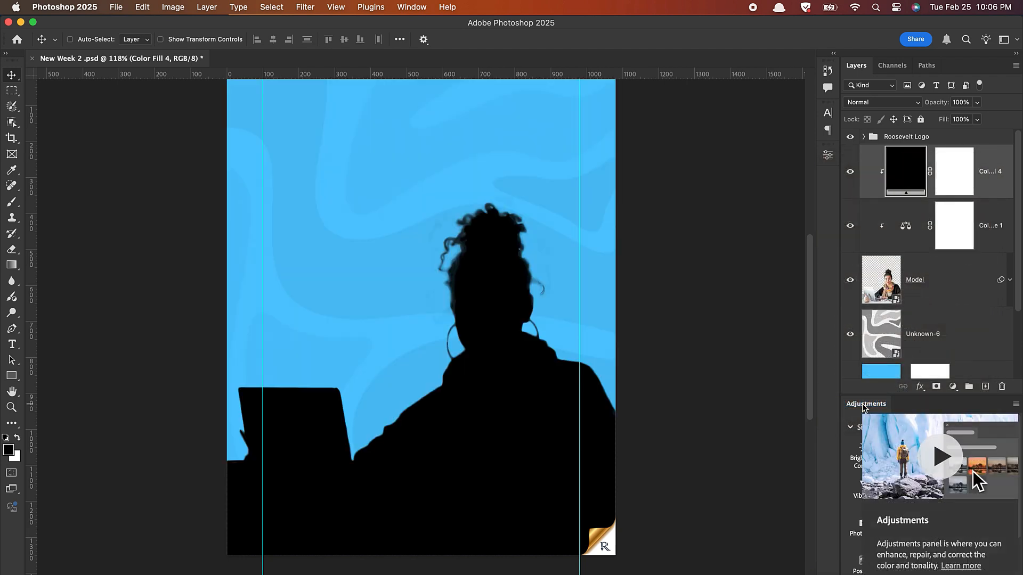
{"action": "left_click", "coordinate": [954, 173]}
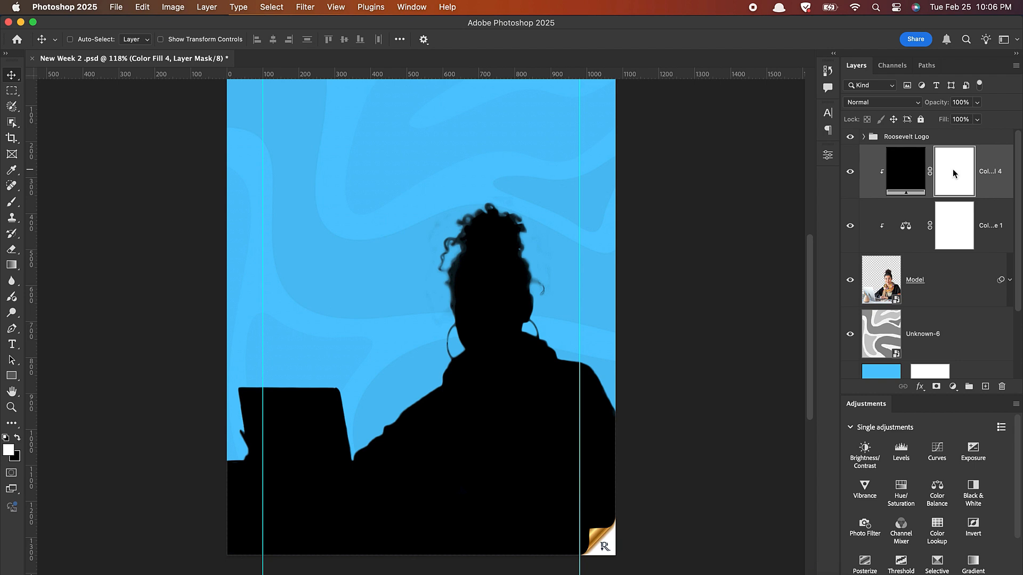
{"action": "key", "text": "super+i"}
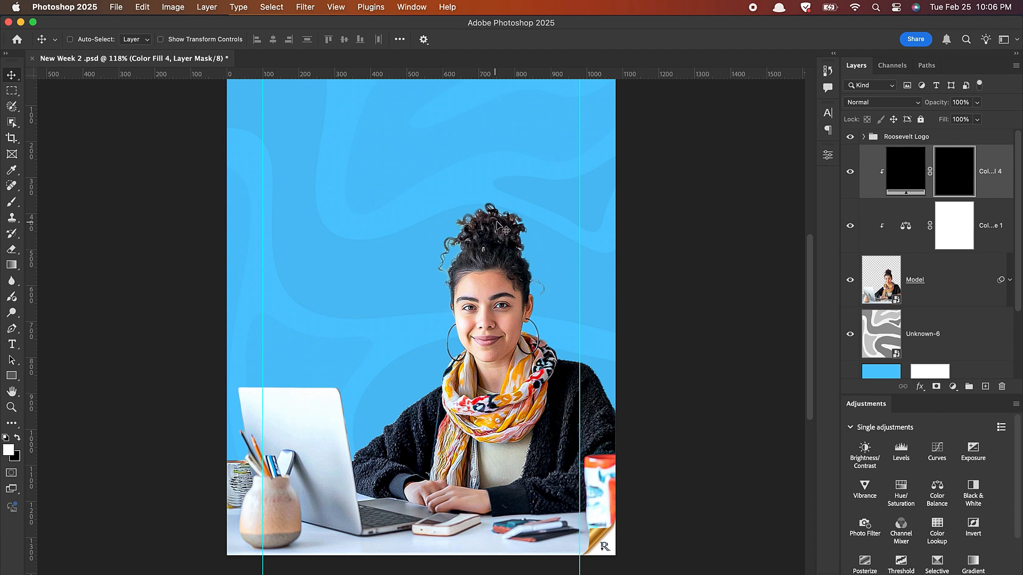
Paint white with the Brush on the black fill layer's mask along the outer curls and flyaway strands of the model's hair
{"action": "scroll", "coordinate": [498, 227], "scroll_direction": "up", "scroll_amount": 10}
{"action": "scroll", "coordinate": [498, 227], "scroll_direction": "down", "scroll_amount": 1}
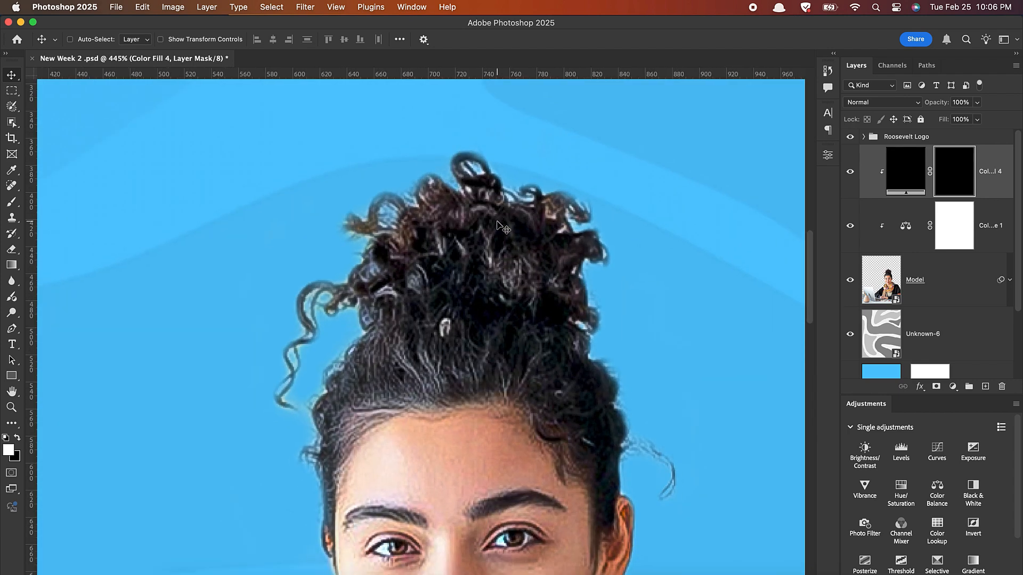
{"action": "key", "text": "b"}
{"action": "key", "text": "v"}
{"action": "key", "text": "b"}
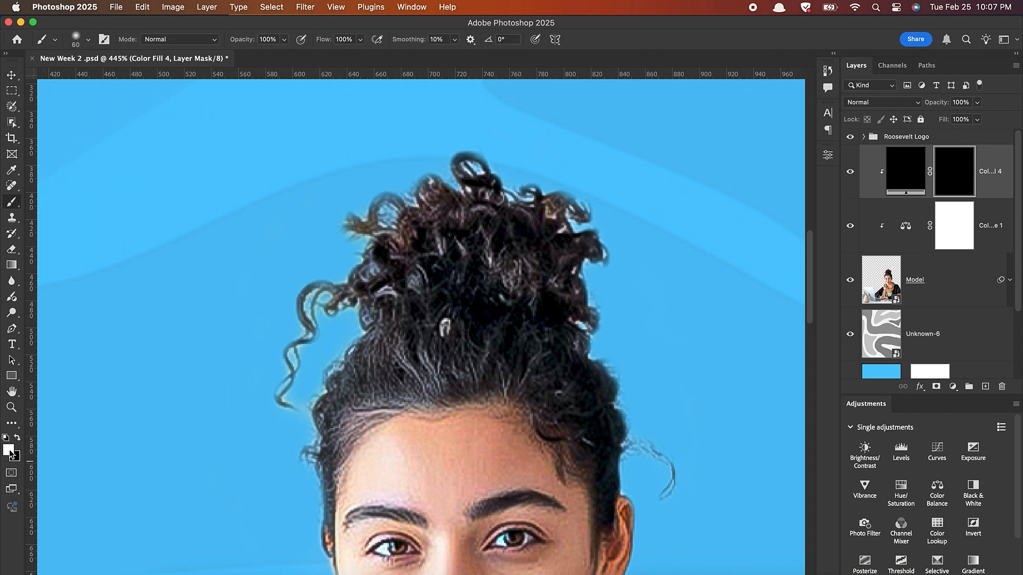
{"action": "mouse_move", "coordinate": [281, 403]}
{"action": "left_mouse_down"}
{"action": "mouse_move", "coordinate": [314, 296]}
{"action": "mouse_move", "coordinate": [384, 203]}
{"action": "mouse_move", "coordinate": [432, 169]}
{"action": "mouse_move", "coordinate": [541, 172]}
{"action": "mouse_move", "coordinate": [623, 289]}
{"action": "mouse_move", "coordinate": [628, 416]}
{"action": "mouse_move", "coordinate": [680, 493]}
{"action": "left_mouse_up"}
{"action": "mouse_move", "coordinate": [371, 305]}
{"action": "left_mouse_down"}
{"action": "mouse_move", "coordinate": [362, 294]}
{"action": "mouse_move", "coordinate": [283, 405]}
{"action": "left_mouse_up"}
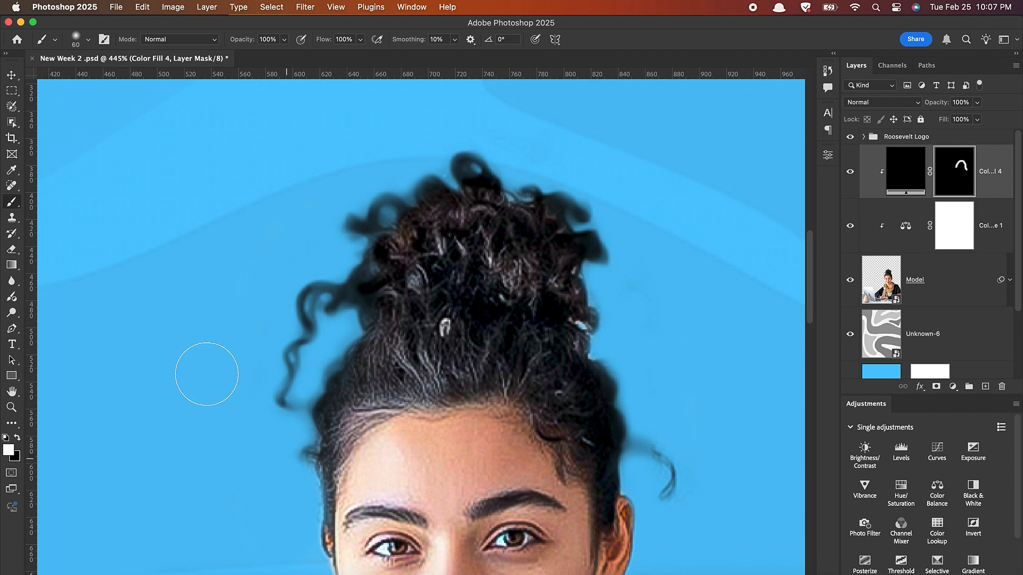
{"action": "left_click", "coordinate": [11, 76]}
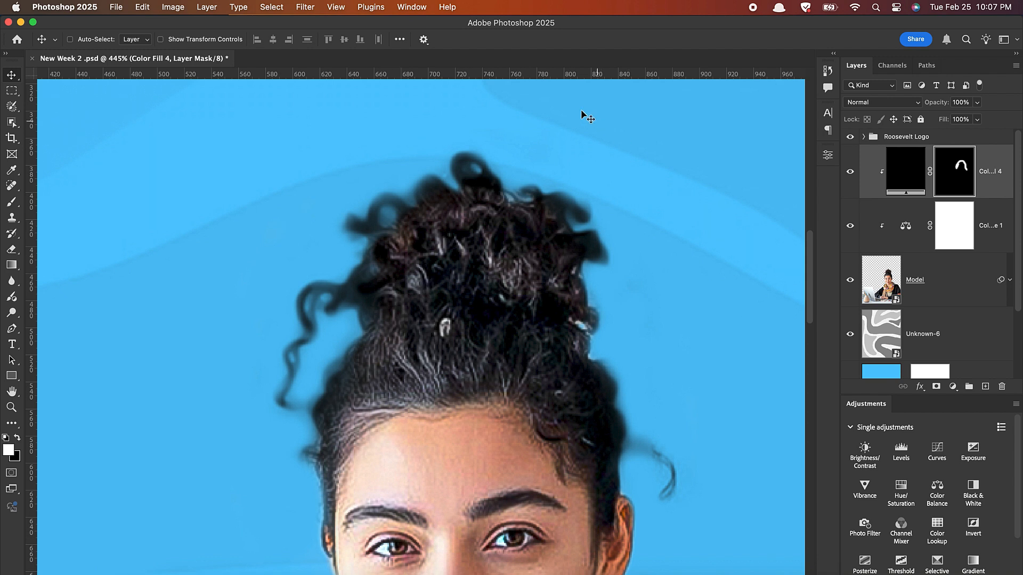
Set the black hair fill layer's opacity to 50% and compare the image with and without it
{"action": "mouse_move", "coordinate": [939, 103]}
{"action": "left_mouse_down"}
{"action": "mouse_move", "coordinate": [930, 108]}
{"action": "mouse_move", "coordinate": [949, 108]}
{"action": "left_mouse_up"}
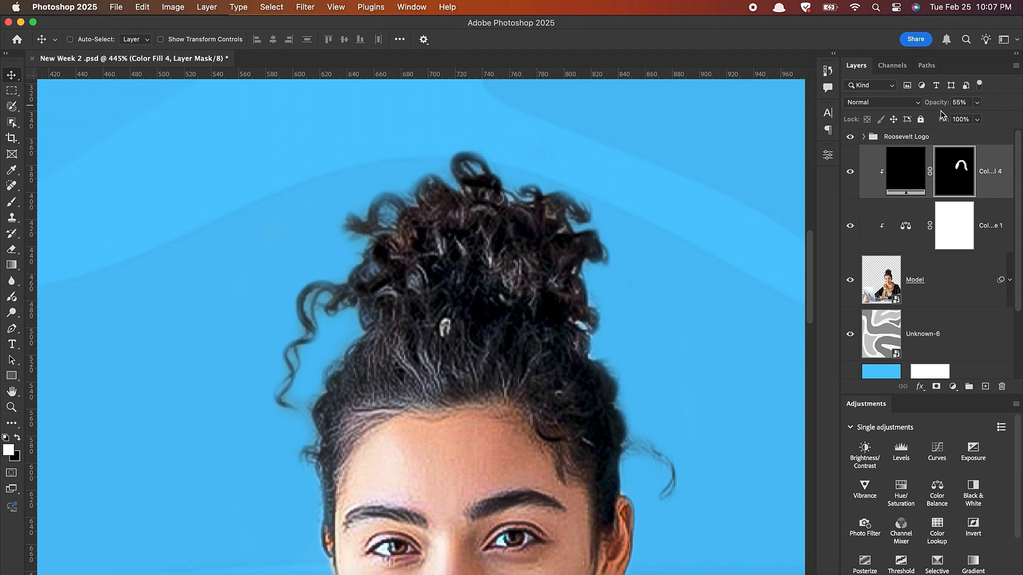
{"action": "type", "text": "50"}
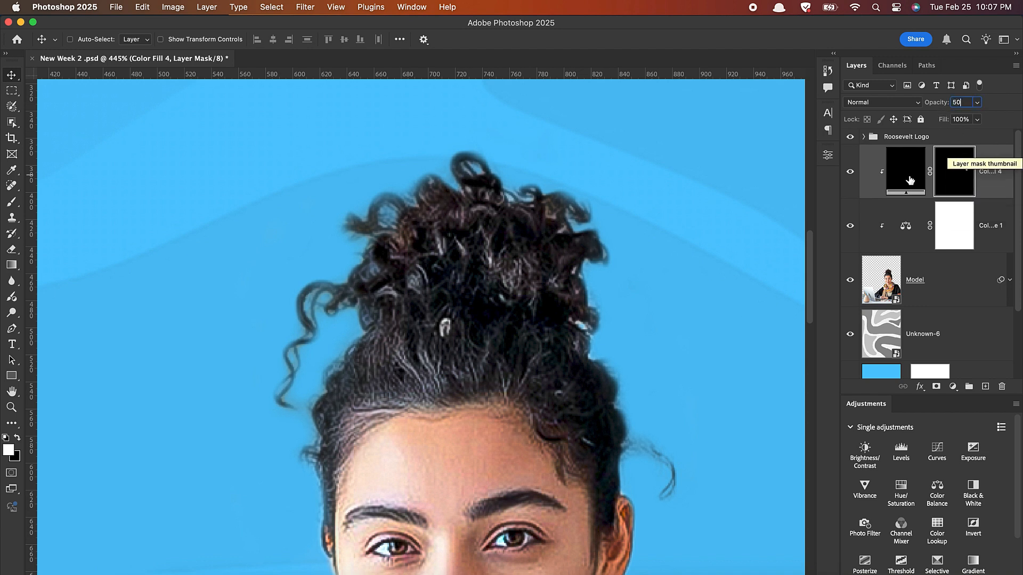
{"action": "left_click", "coordinate": [851, 171]}
{"action": "left_click", "coordinate": [850, 171]}
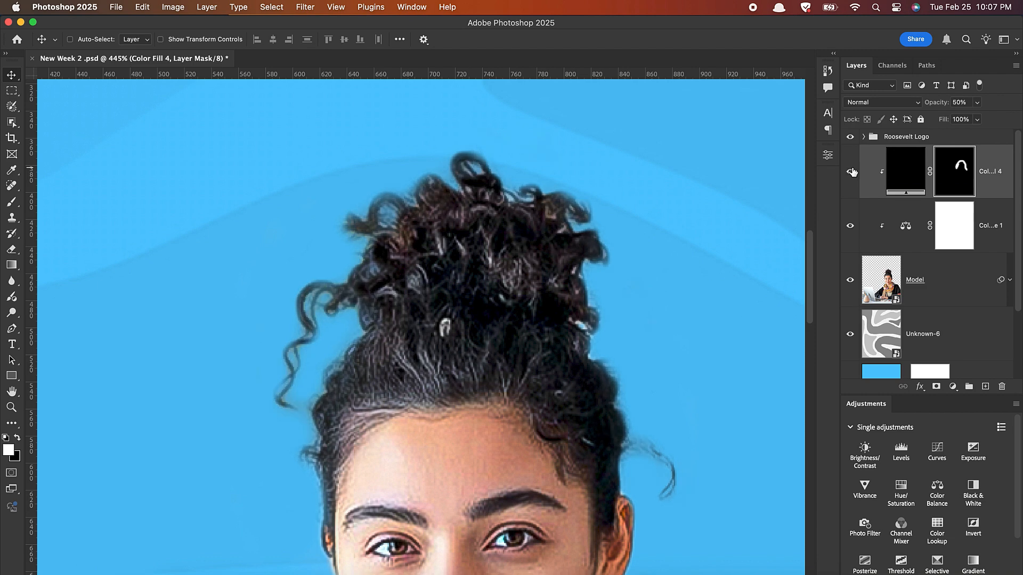
{"action": "key", "text": "super+0"}
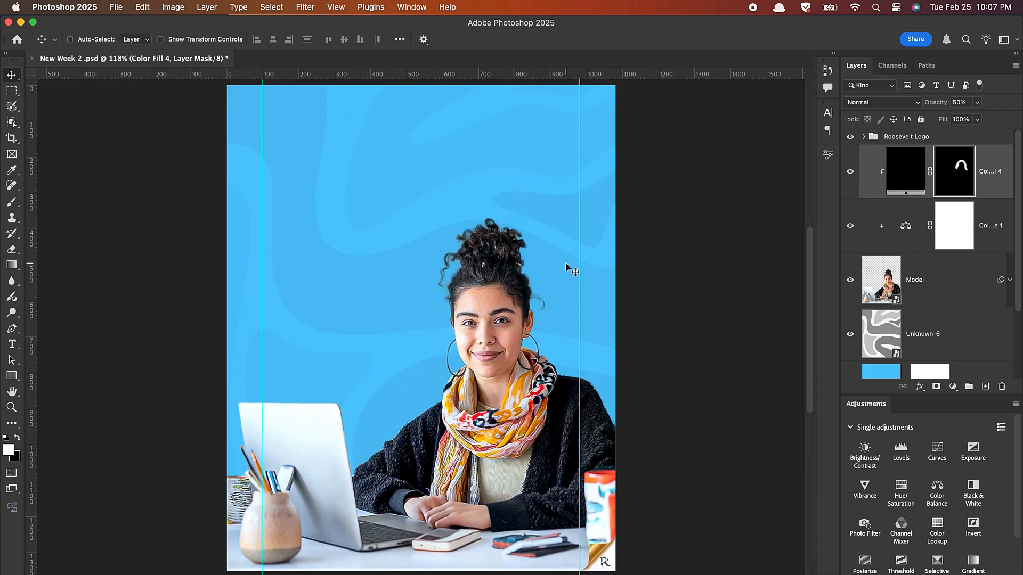
{"action": "left_click", "coordinate": [851, 172]}
{"action": "left_click", "coordinate": [850, 172]}
Add a Curves adjustment clipped to the model, anchor the shadows with a point and raise the highlights slightly for more contrast
{"action": "left_click", "coordinate": [938, 454]}
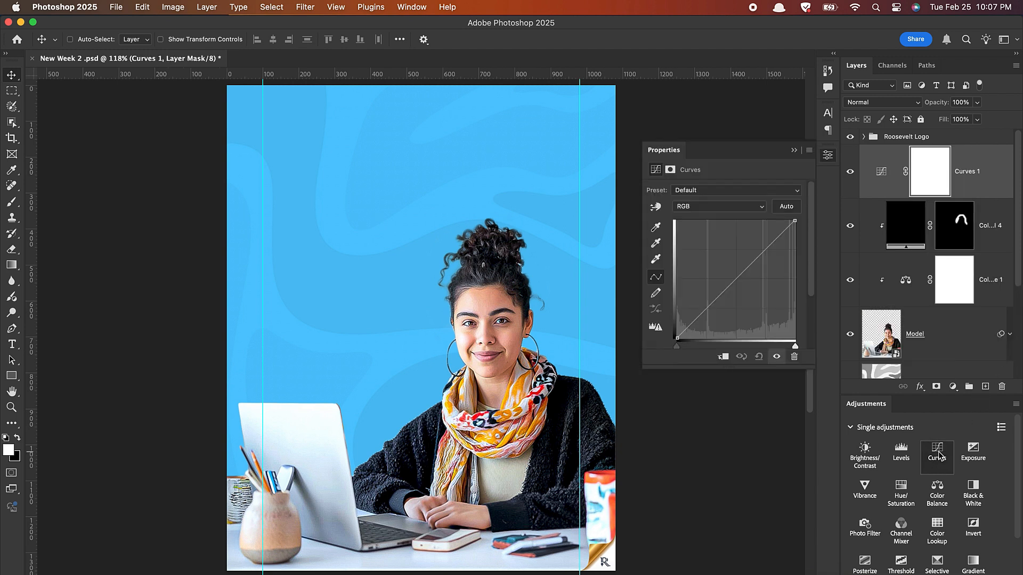
{"action": "left_click", "coordinate": [724, 357]}
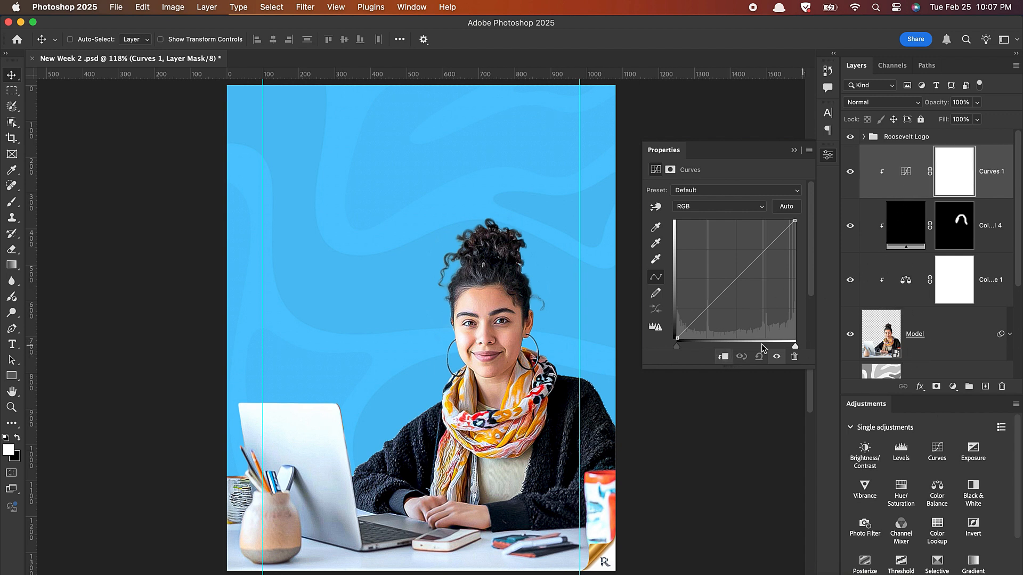
{"action": "left_click", "coordinate": [708, 309]}
{"action": "left_click_drag", "start_coordinate": [708, 309], "coordinate": [709, 310]}
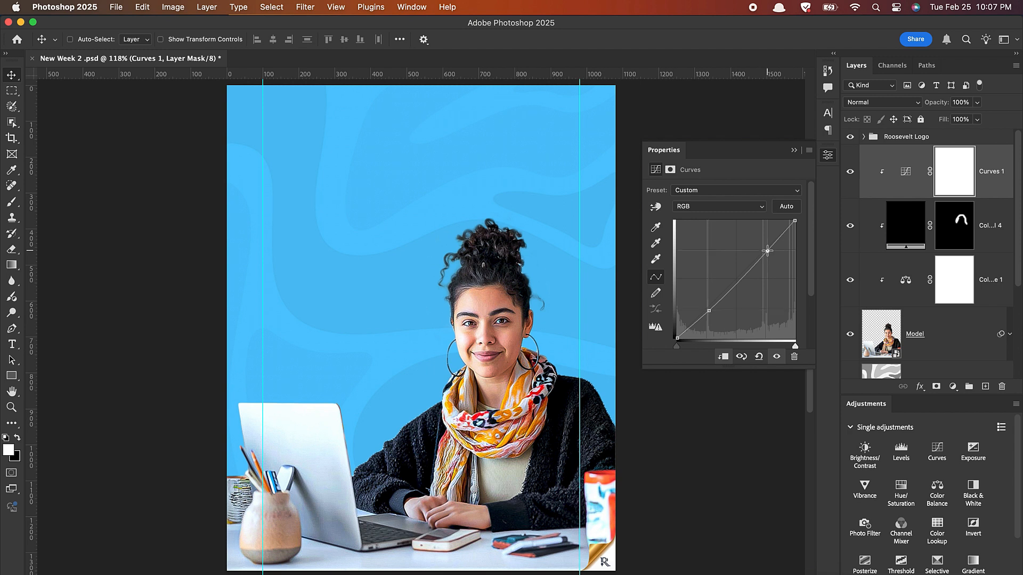
{"action": "left_click", "coordinate": [764, 249]}
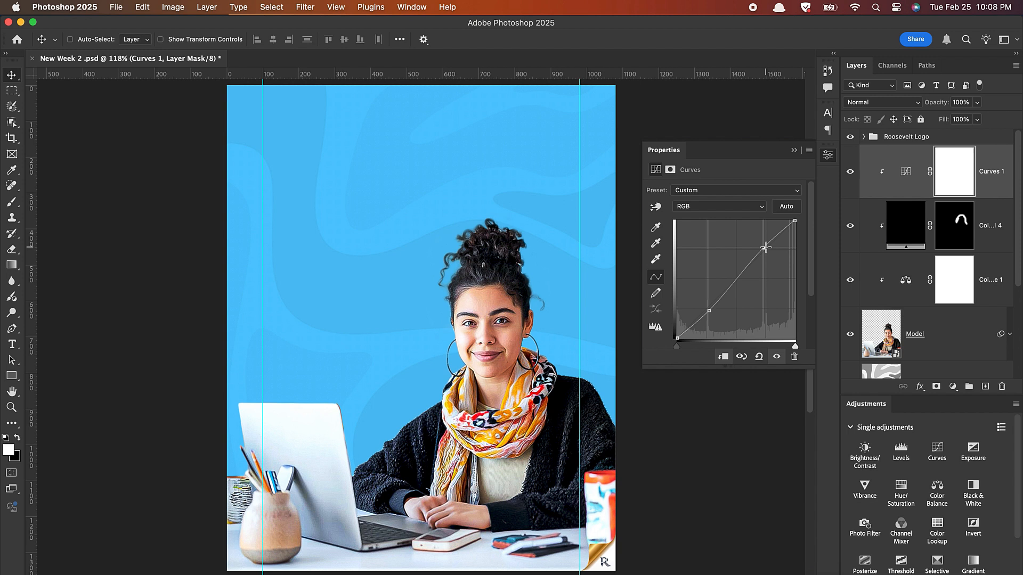
Close the Curves settings and compare the image with and without the adjustment
{"action": "left_click", "coordinate": [794, 149]}
{"action": "left_click", "coordinate": [851, 172]}
{"action": "left_click", "coordinate": [851, 172]}
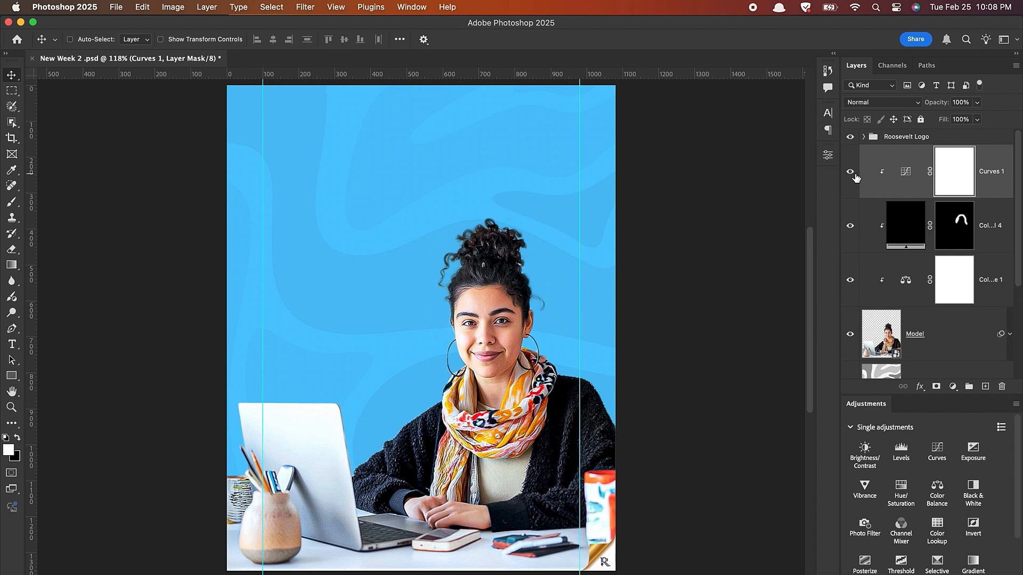
Group the model layer with its clipped adjustment and fill layers, and name the group Model
{"action": "left_click", "coordinate": [967, 333], "text": "shift"}
{"action": "key", "text": "super+g"}
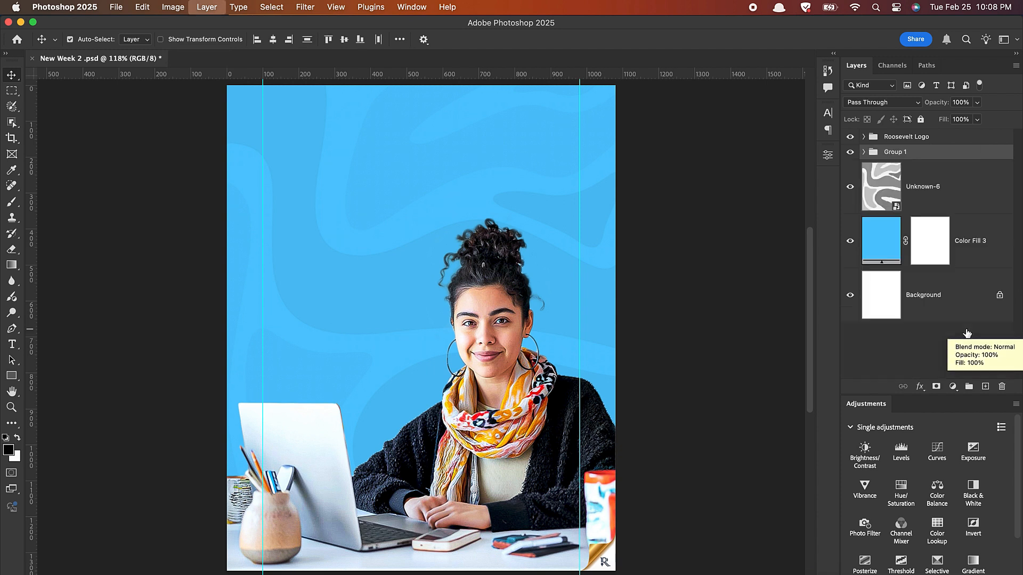
{"action": "double_click", "coordinate": [895, 152]}
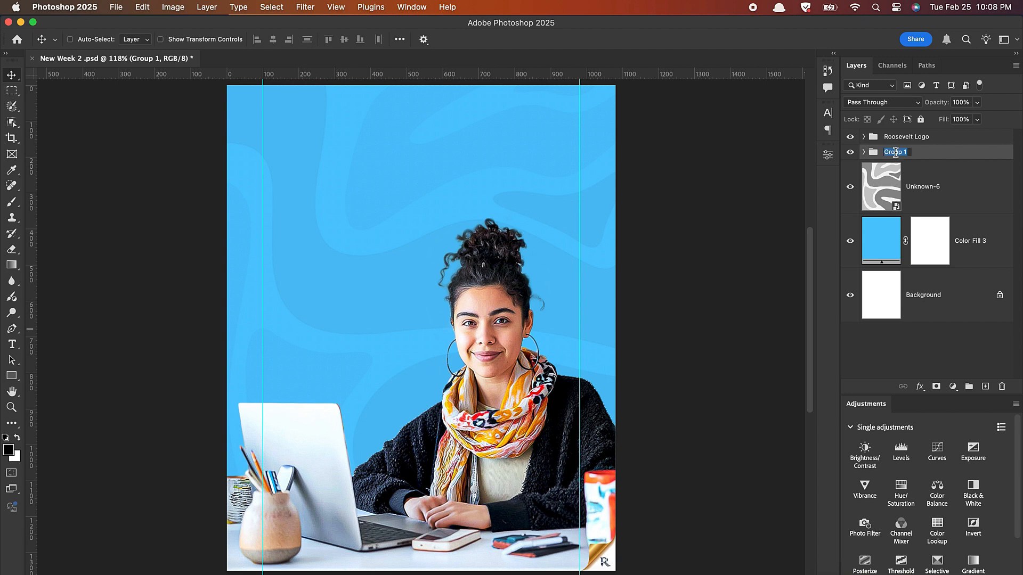
{"action": "type", "text": "Mo"}
{"action": "key", "text": "Return"}
{"action": "left_click", "coordinate": [851, 154]}
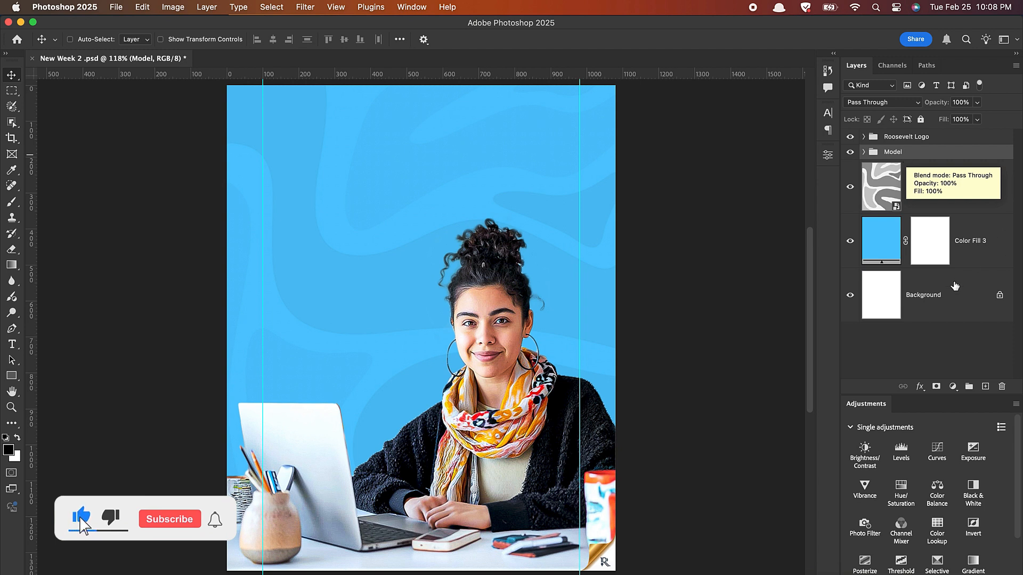
Add the white text MONDAY in the upper part of the design
{"action": "left_click", "coordinate": [12, 344]}
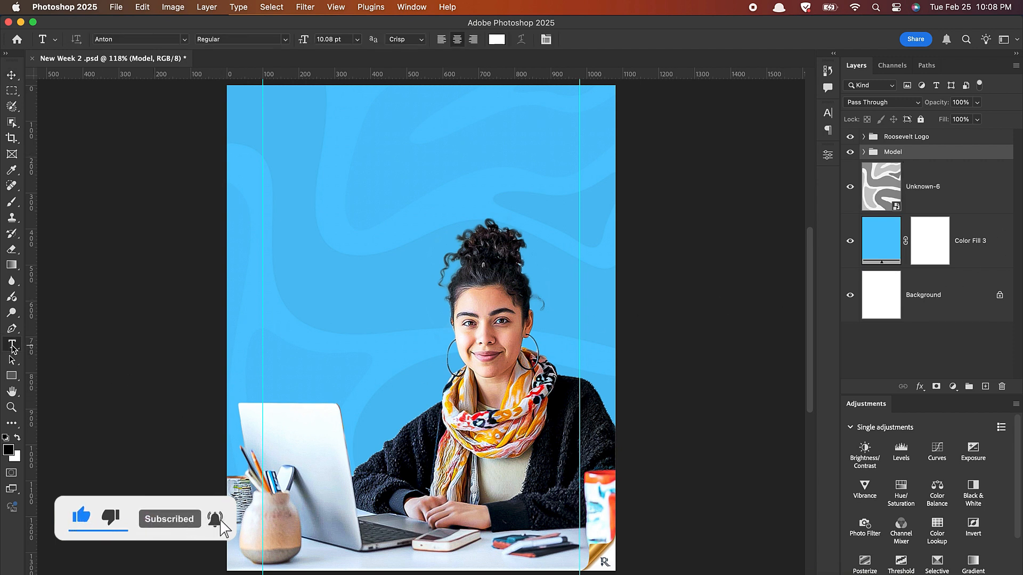
{"action": "left_click", "coordinate": [271, 206]}
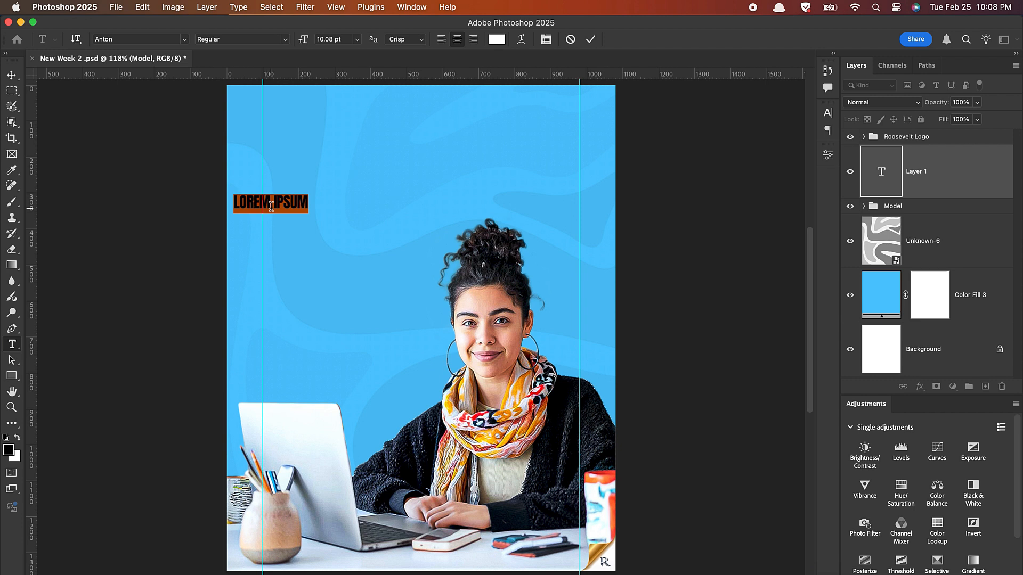
{"action": "type", "text": "MIND"}
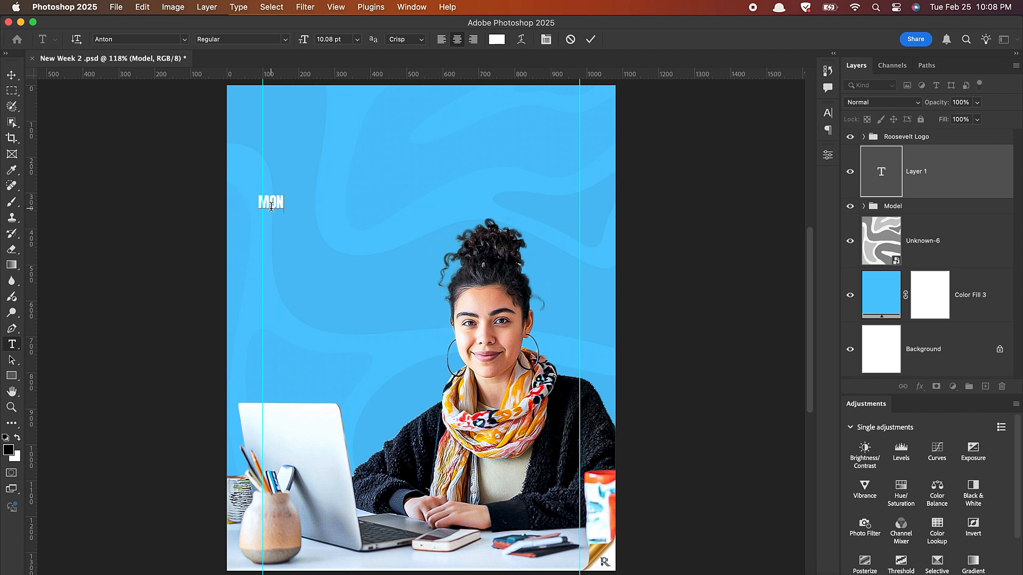
{"action": "type", "text": "AY"}
{"action": "left_click", "coordinate": [590, 39]}
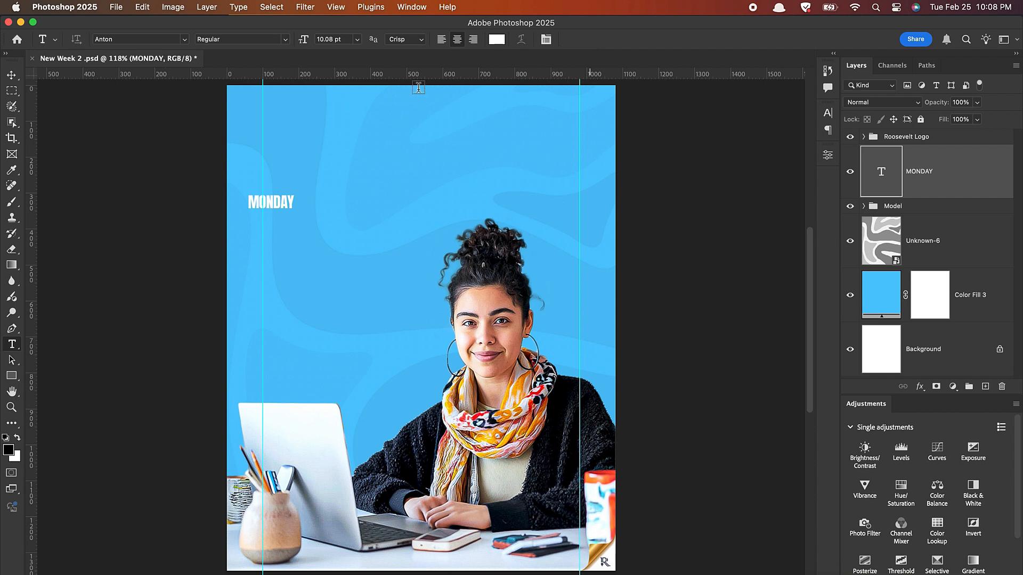
Set the MONDAY text size to 52 pt and centre it roughly above the model's head
{"action": "left_click", "coordinate": [828, 114]}
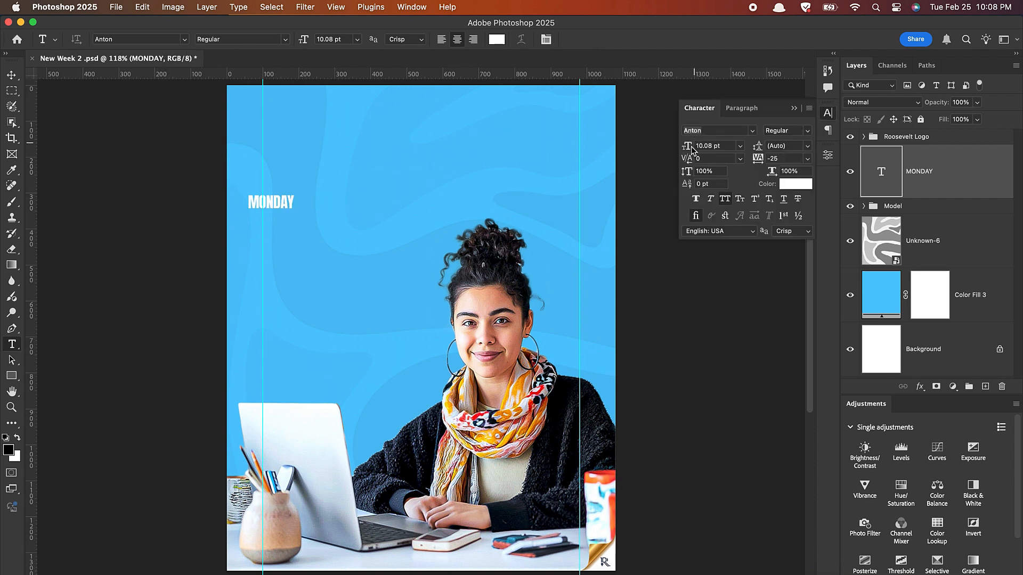
{"action": "left_click_drag", "start_coordinate": [687, 146], "coordinate": [733, 147]}
{"action": "type", "text": "52"}
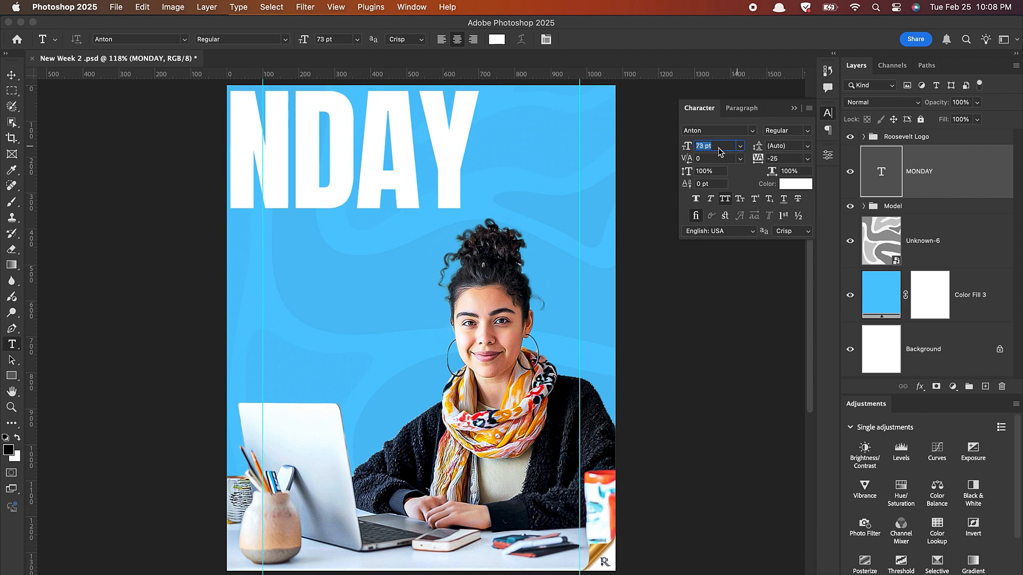
{"action": "key", "text": "Return"}
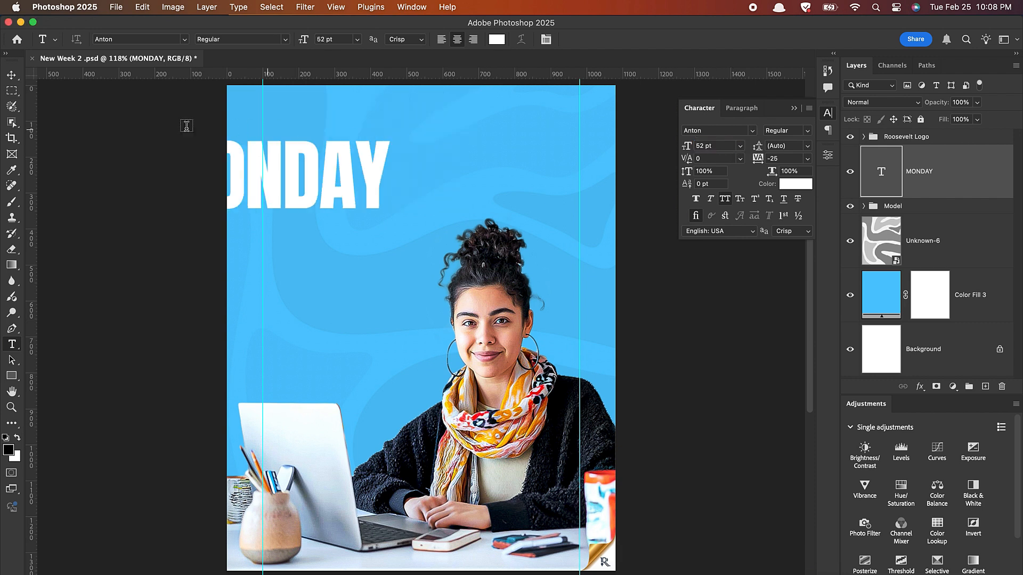
{"action": "left_click", "coordinate": [12, 76]}
{"action": "left_click_drag", "start_coordinate": [298, 165], "coordinate": [432, 176]}
Change the MONDAY text's font to Impact and its size to 67 pt
{"action": "left_click", "coordinate": [721, 130]}
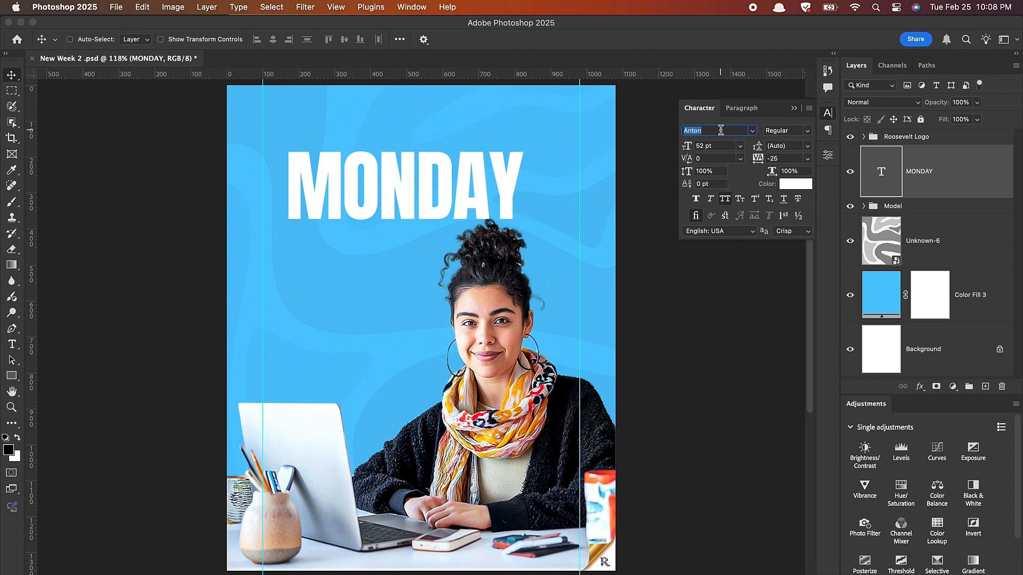
{"action": "type", "text": "impac"}
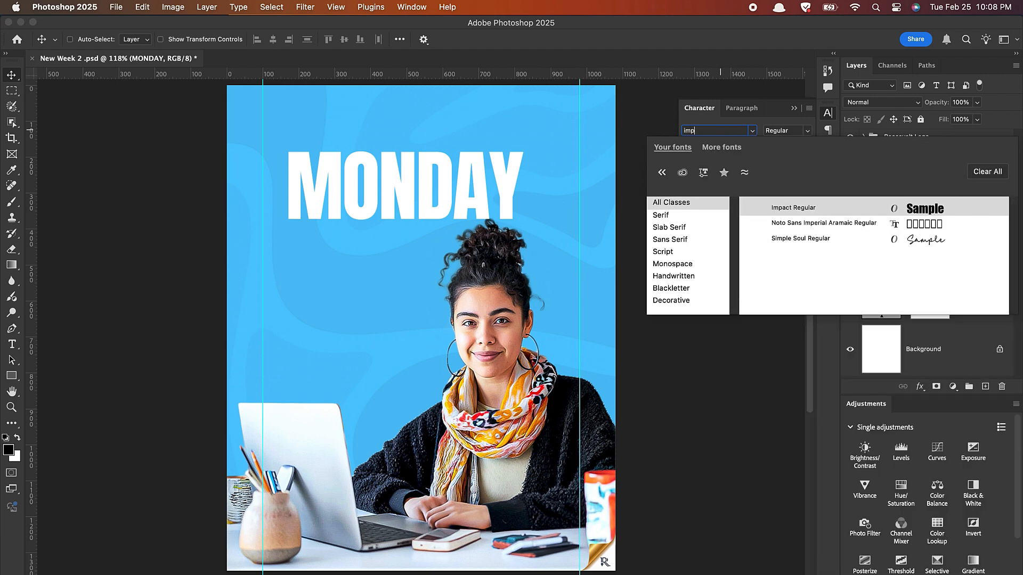
{"action": "left_click", "coordinate": [930, 212]}
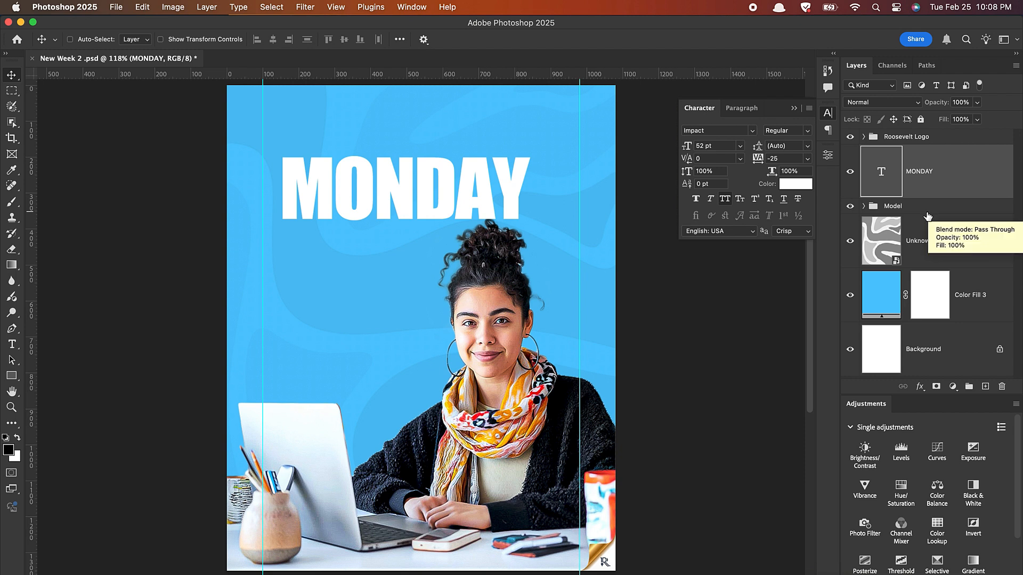
{"action": "left_click", "coordinate": [719, 147]}
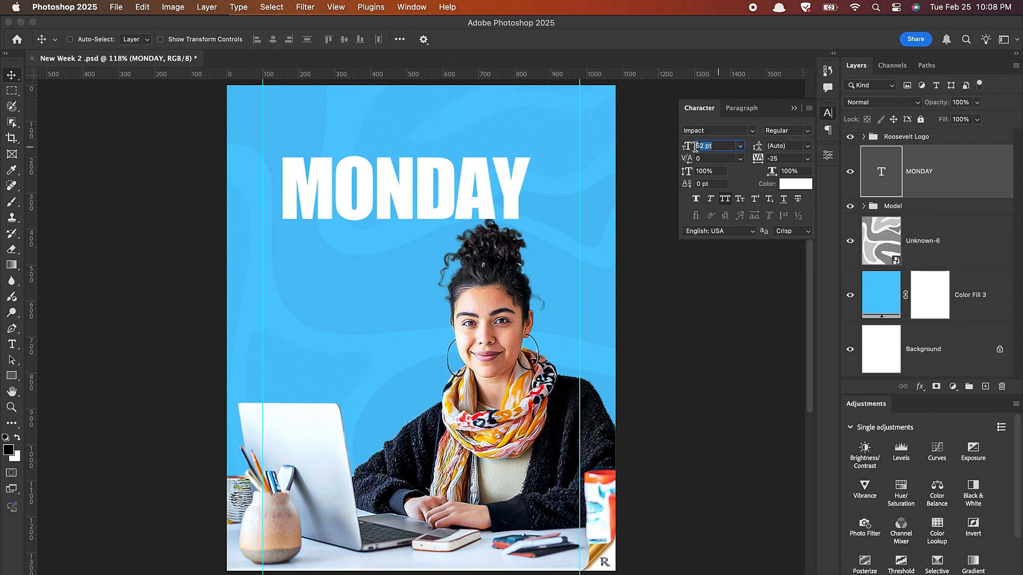
{"action": "type", "text": "67"}
{"action": "key", "text": "Return"}
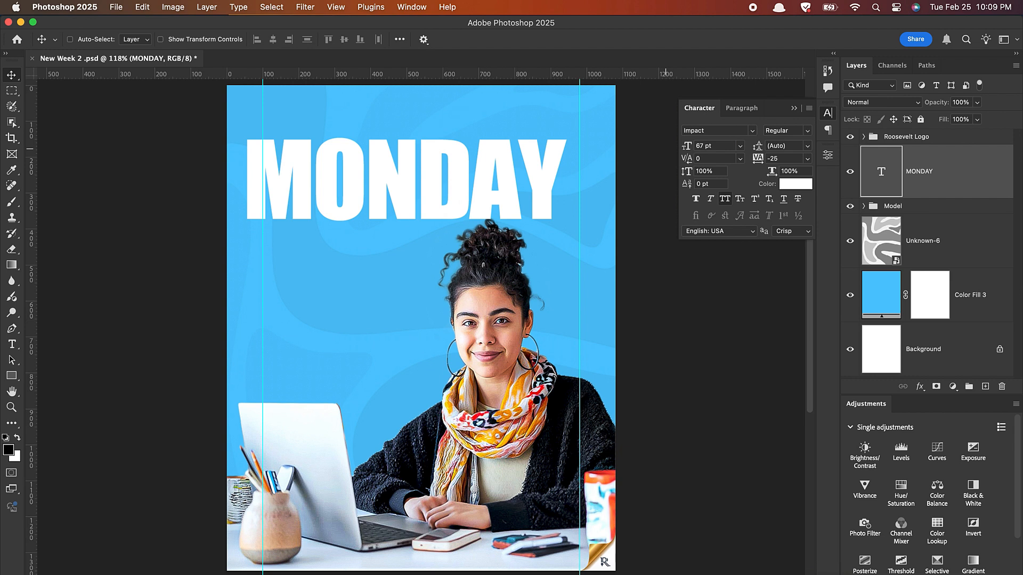
Align the MONDAY text's left edge with the left guide and scale it down to 66.51 pt to fit between the guides
{"action": "left_click_drag", "start_coordinate": [312, 178], "coordinate": [326, 179]}
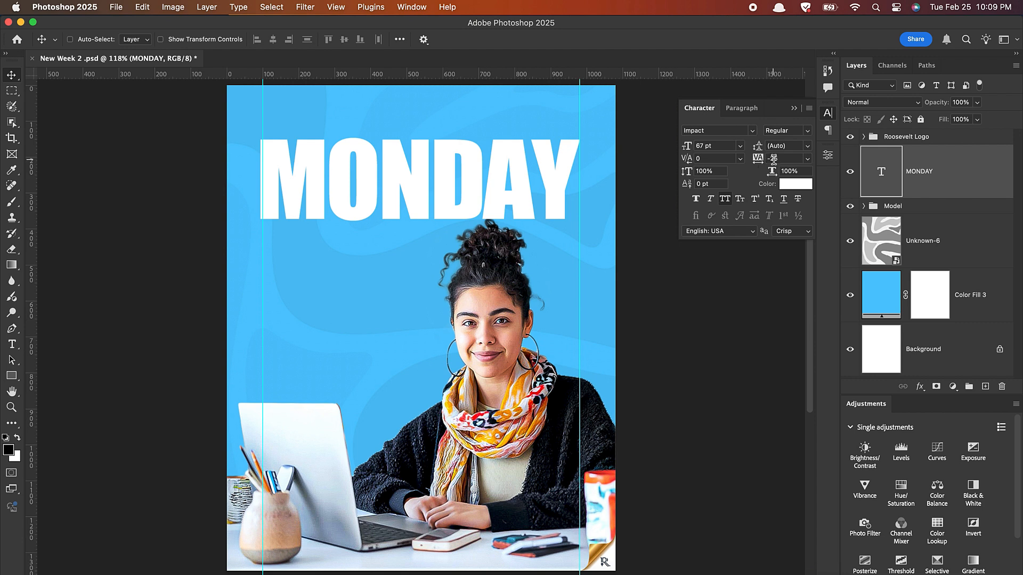
{"action": "left_click_drag", "start_coordinate": [279, 181], "coordinate": [281, 182]}
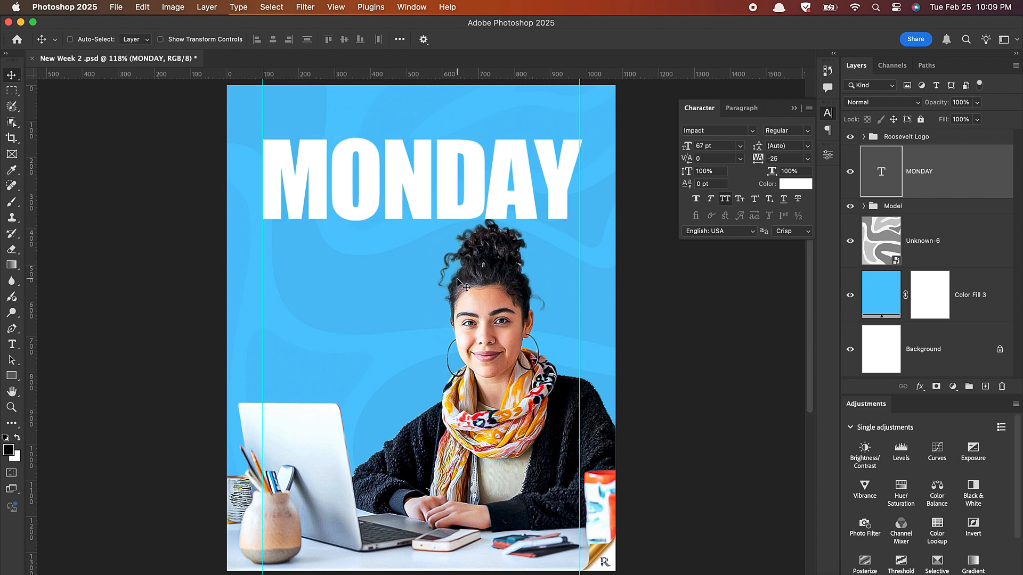
{"action": "key", "text": "ctrl+t"}
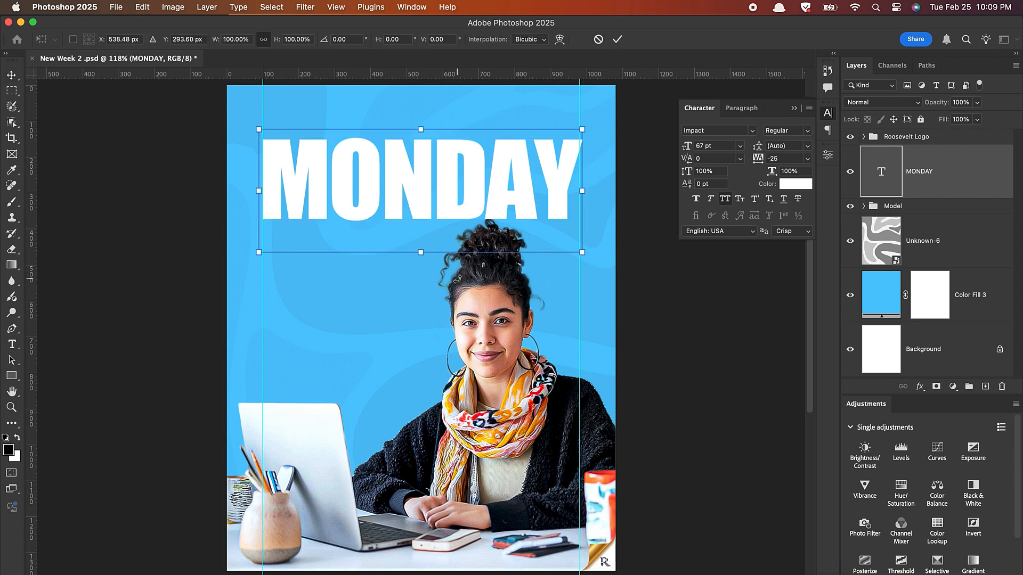
{"action": "scroll", "coordinate": [561, 167], "scroll_direction": "up", "scroll_amount": 1}
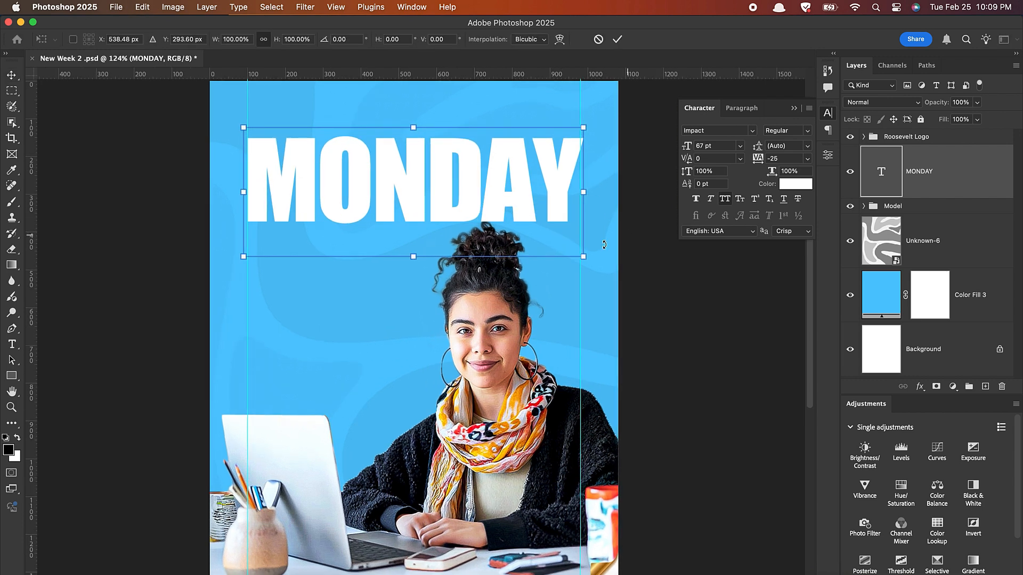
{"action": "left_click_drag", "start_coordinate": [580, 255], "coordinate": [581, 255]}
{"action": "left_click", "coordinate": [619, 40]}
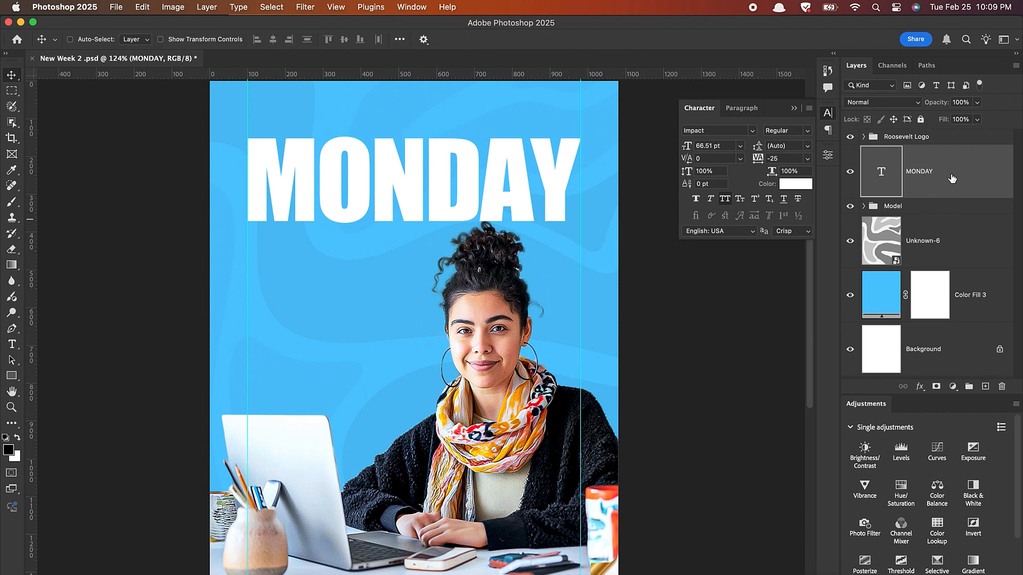
Place the MONDAY layer beneath the Model group and lower the text so the model's hair overlaps it
{"action": "left_click_drag", "start_coordinate": [954, 177], "coordinate": [941, 217]}
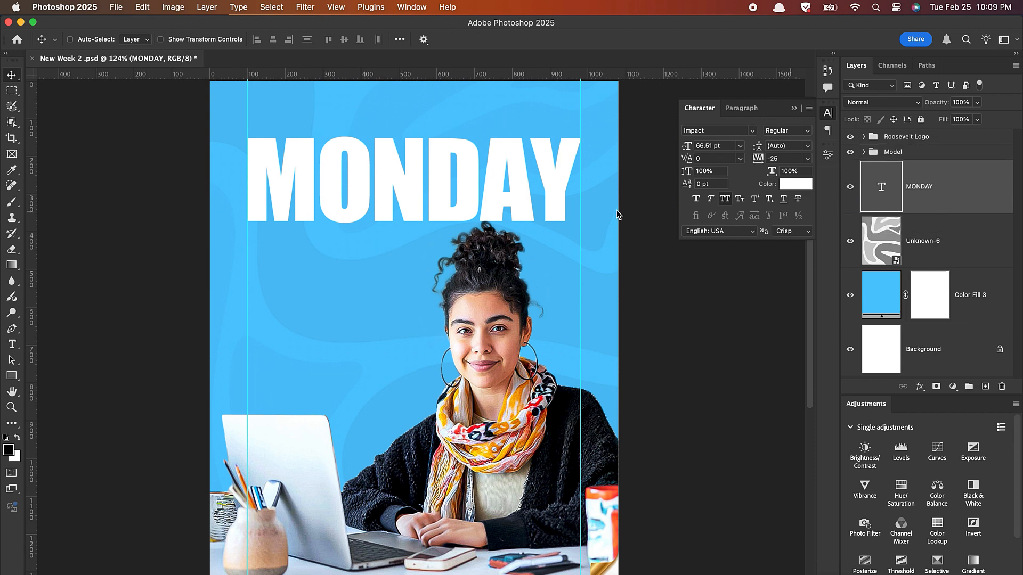
{"action": "left_click_drag", "start_coordinate": [465, 192], "coordinate": [467, 220]}
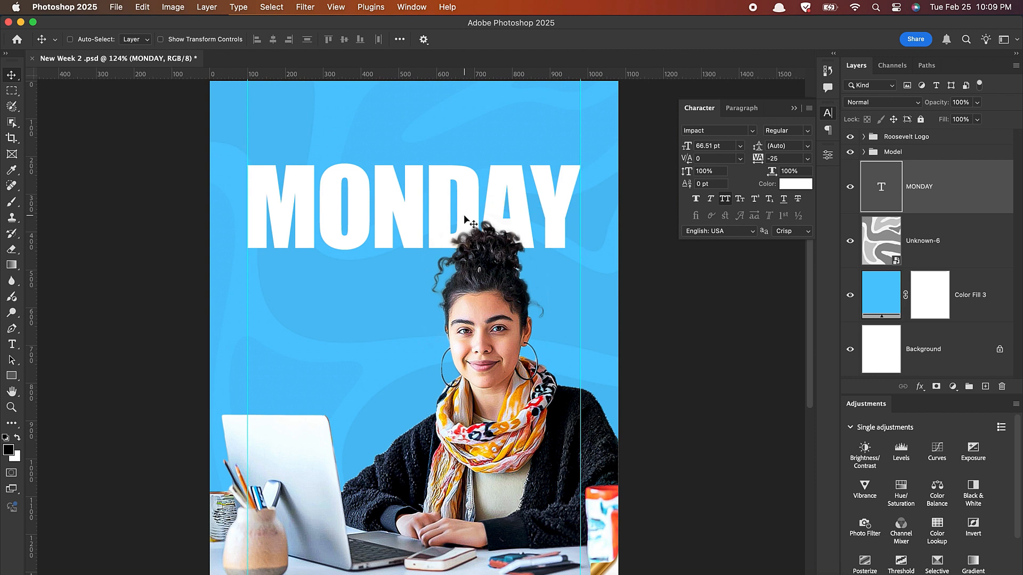
Nudge the MONDAY text slightly further down behind the model's hair
{"action": "key", "text": "Down"}
{"action": "key", "text": "Down"}
{"action": "key", "text": "Down"}
{"action": "key", "text": "Down"}
{"action": "key", "text": "Up"}
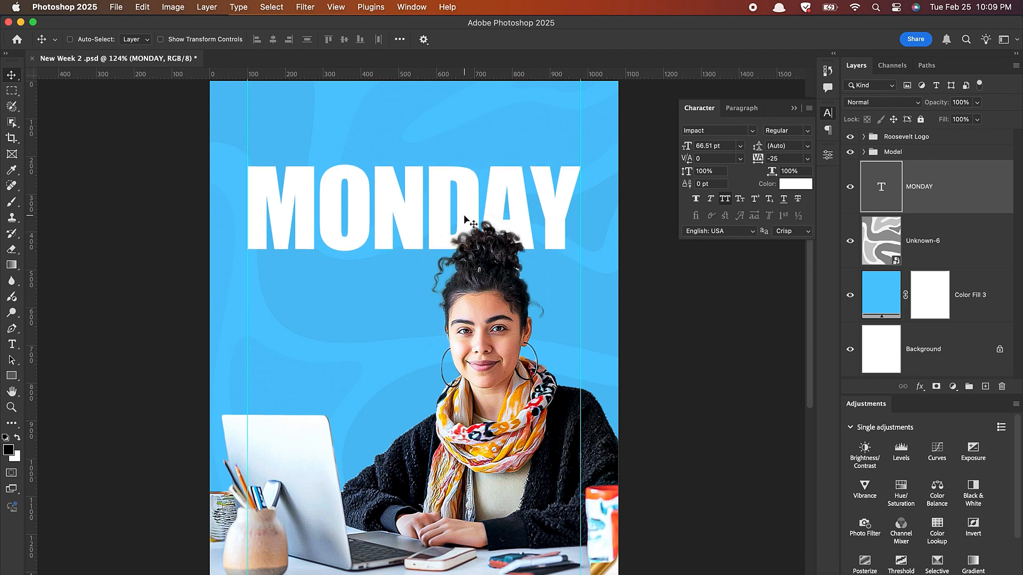
Put the MONDAY text layer in a group named MT and collapse the group
{"action": "key", "text": "super+g"}
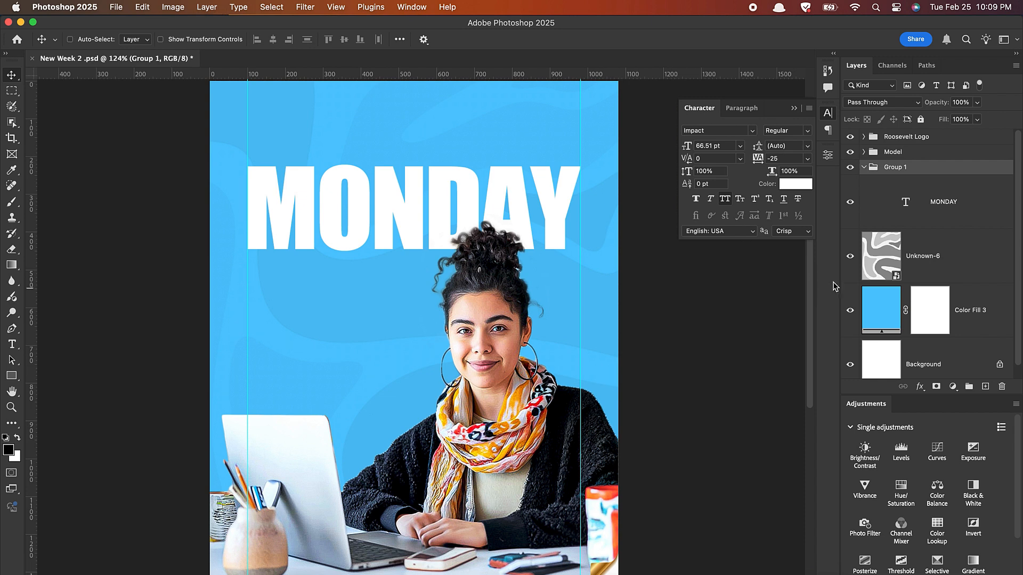
{"action": "double_click", "coordinate": [895, 167]}
{"action": "type", "text": "MT"}
{"action": "key", "text": "Return"}
{"action": "left_click", "coordinate": [864, 167]}
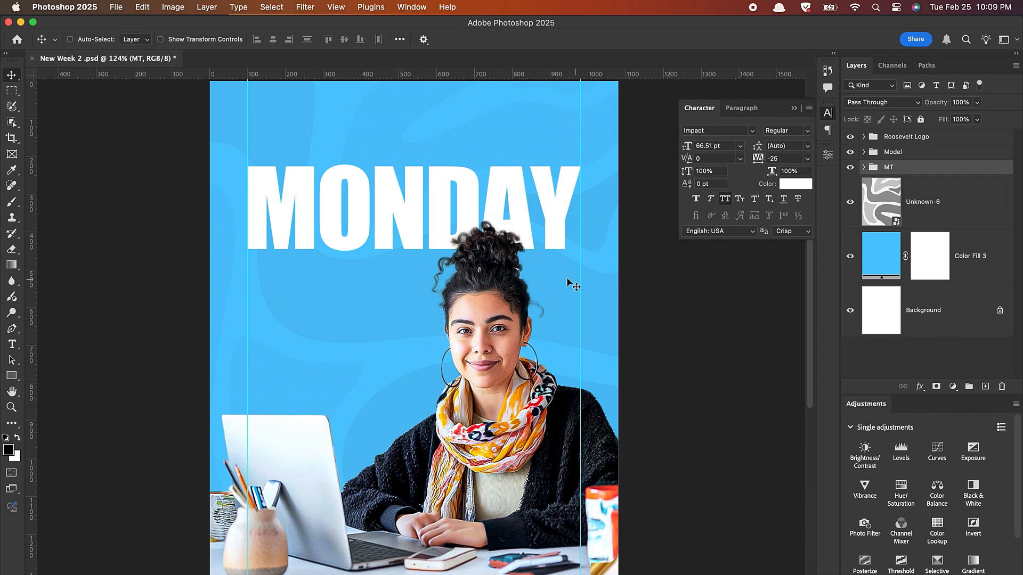
{"action": "left_click", "coordinate": [797, 108]}
{"action": "scroll", "coordinate": [809, 260], "scroll_direction": "down", "scroll_amount": 3}
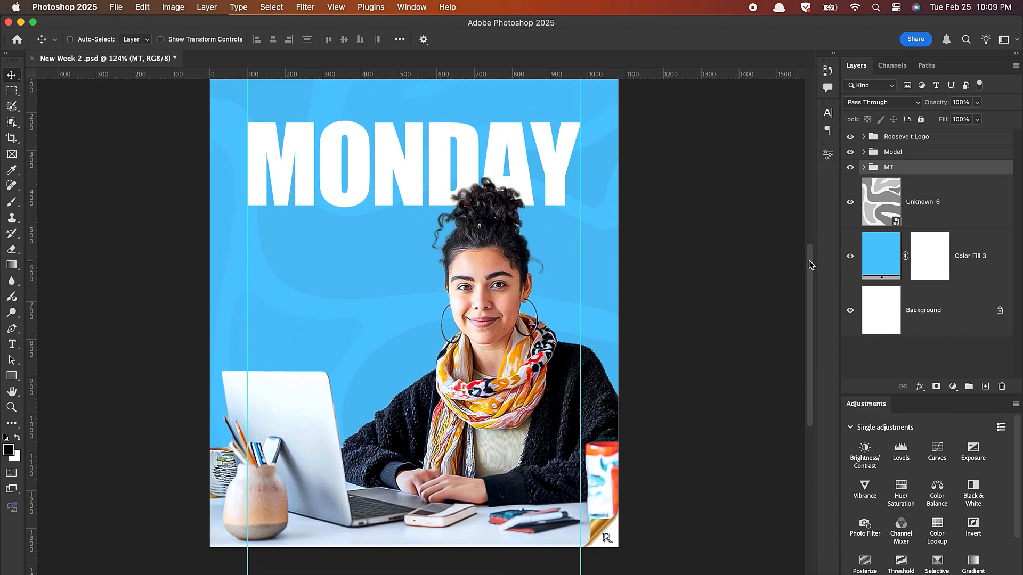
Place the Emoji Smile Pictures image above the Unknown-6 layer, scale it to 16.06% and rotate it 30°
{"action": "left_click", "coordinate": [939, 196]}
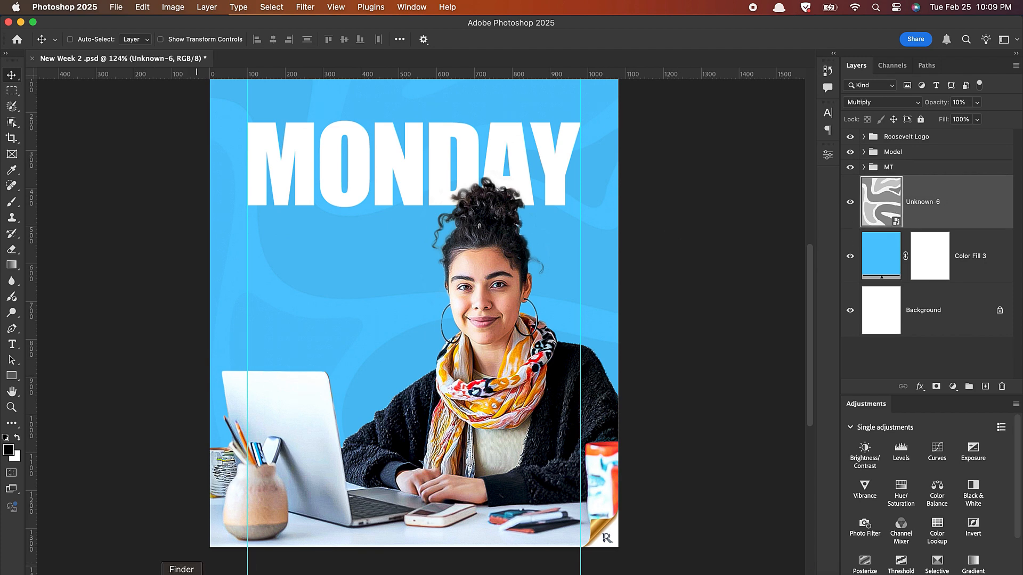
{"action": "left_click", "coordinate": [181, 571]}
{"action": "left_click", "coordinate": [334, 148]}
{"action": "left_click_drag", "start_coordinate": [334, 148], "coordinate": [117, 221]}
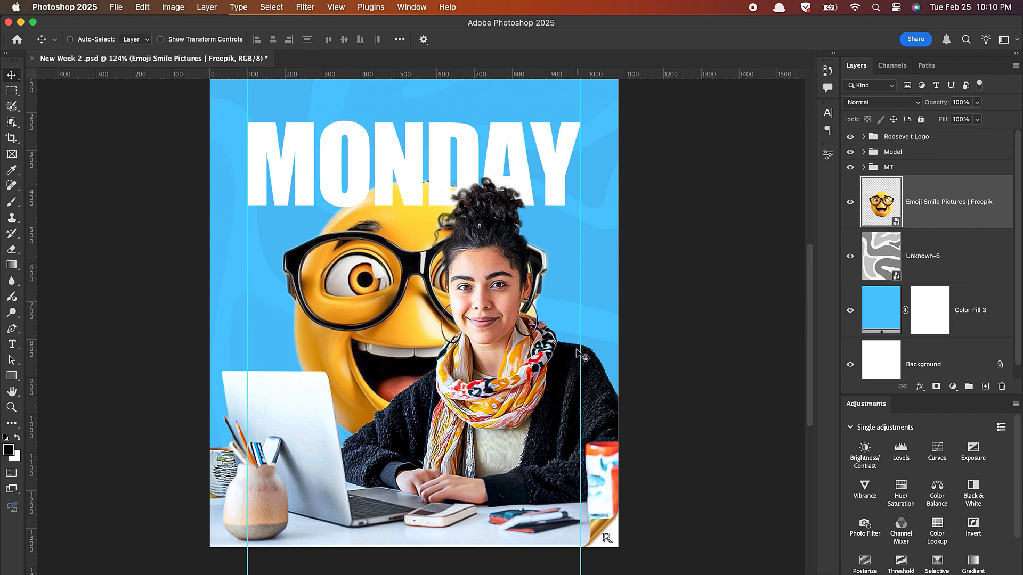
{"action": "key", "text": "super+t"}
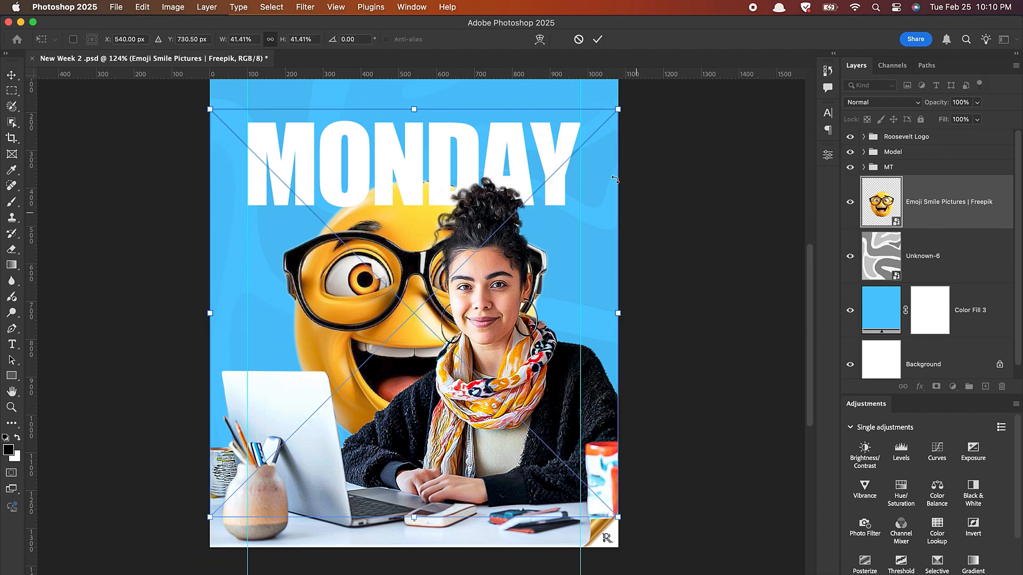
{"action": "left_click_drag", "start_coordinate": [618, 109], "coordinate": [547, 283]}
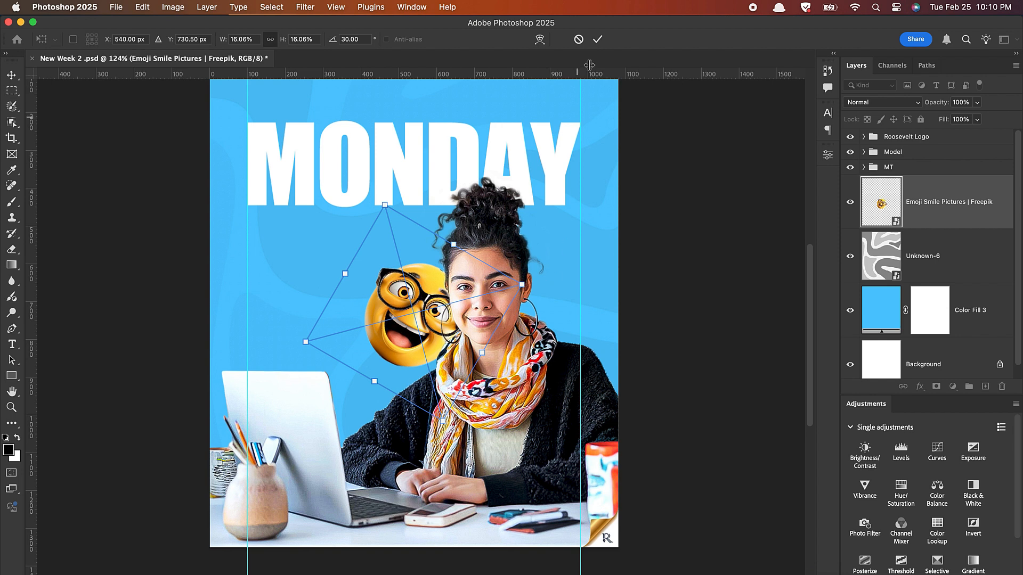
{"action": "left_click", "coordinate": [598, 39]}
Move the emoji beside the model's face so it peeks over her shoulder, and scale it to 15.88%
{"action": "left_click_drag", "start_coordinate": [394, 326], "coordinate": [544, 304]}
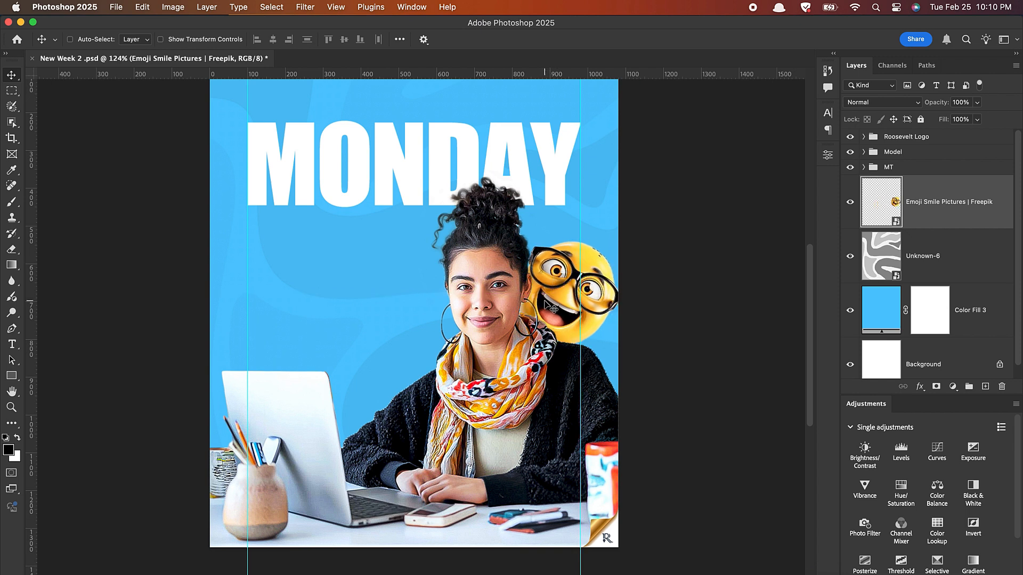
{"action": "key", "text": "cmd+t"}
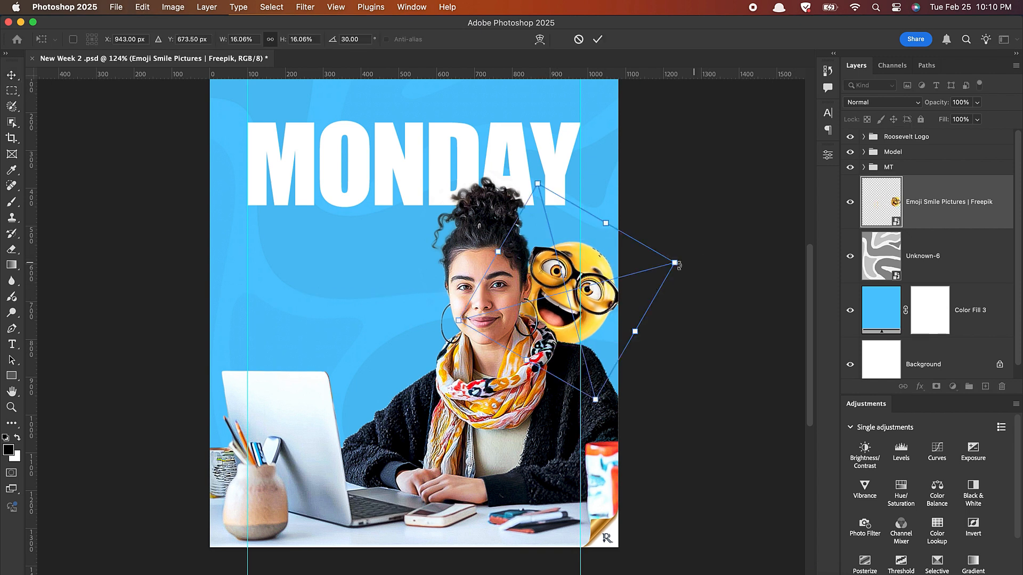
{"action": "left_click_drag", "start_coordinate": [675, 263], "coordinate": [674, 264]}
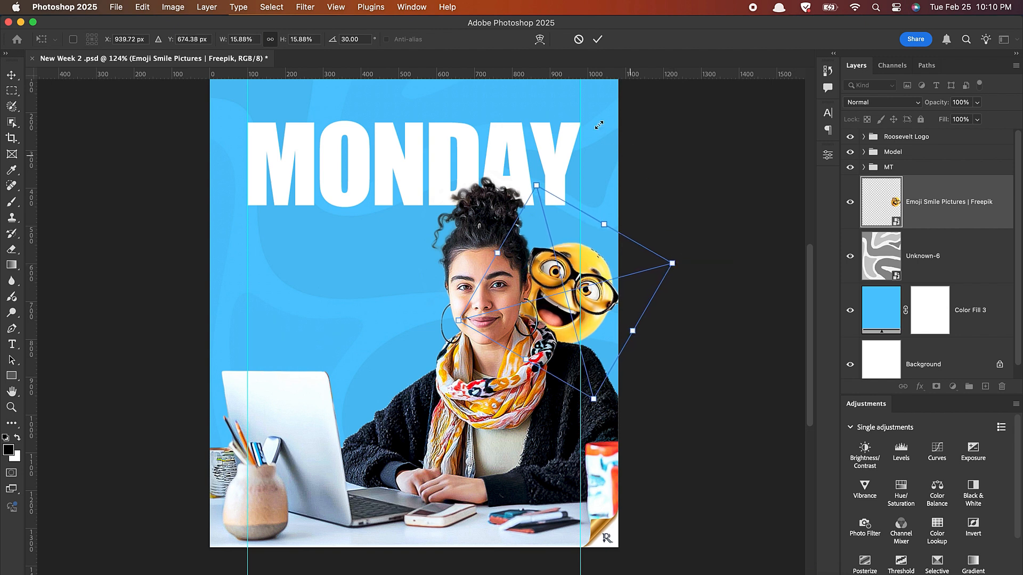
{"action": "left_click", "coordinate": [597, 39]}
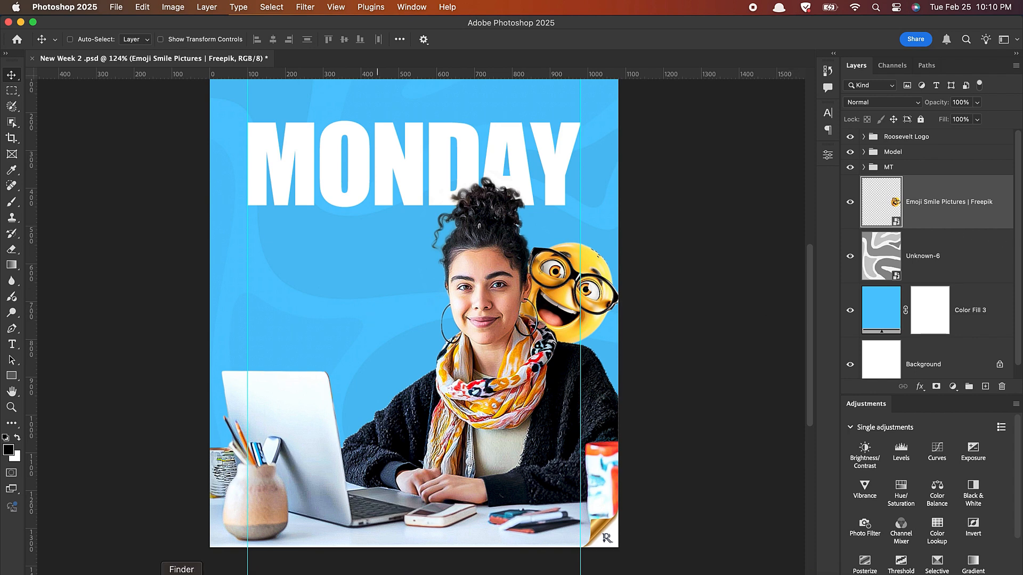
Place a second copy of the Emoji Smile Pictures image and scale it down to 5.87%
{"action": "left_click", "coordinate": [181, 572]}
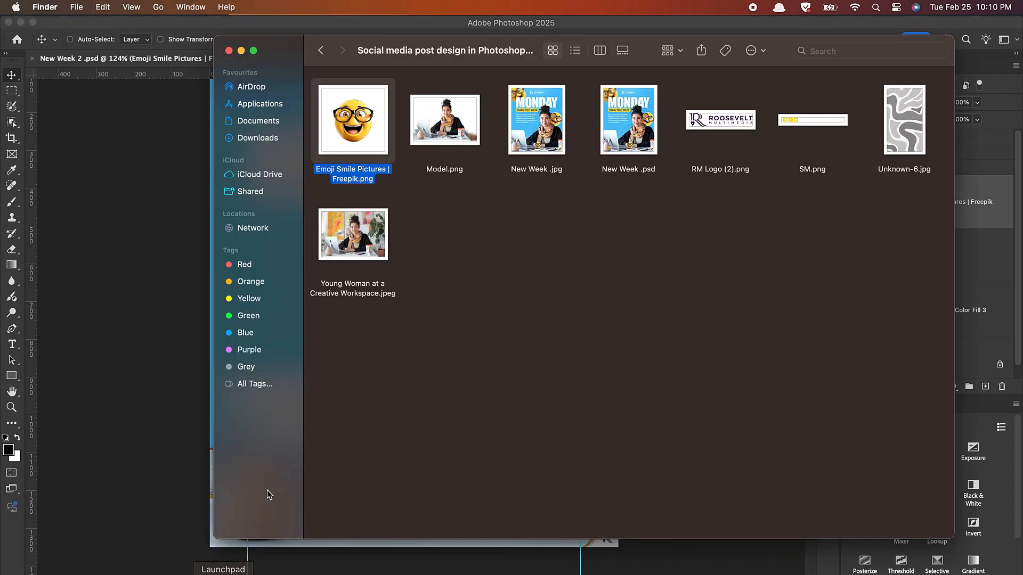
{"action": "left_click_drag", "start_coordinate": [368, 125], "coordinate": [150, 231]}
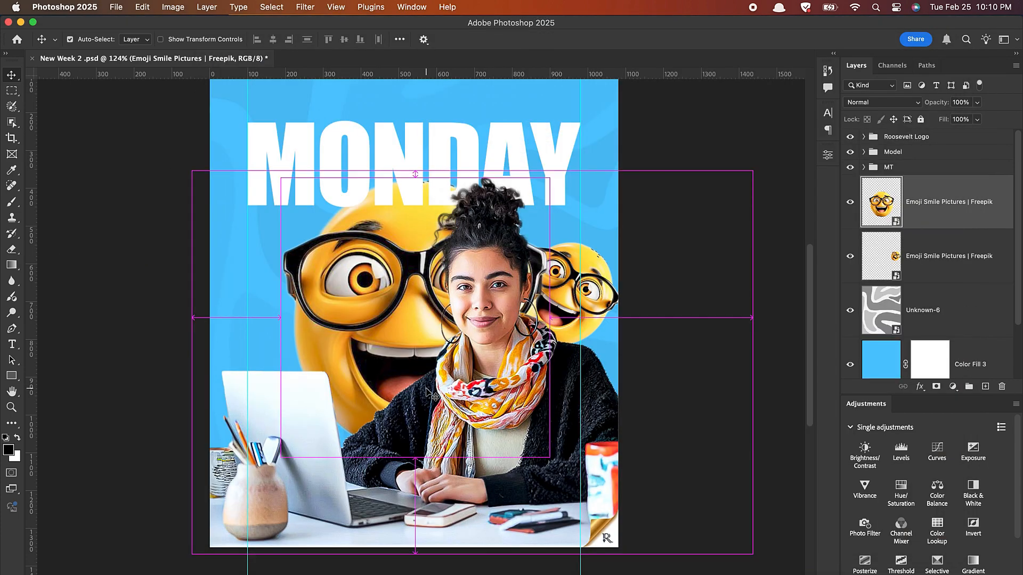
{"action": "key", "text": "ctrl+t"}
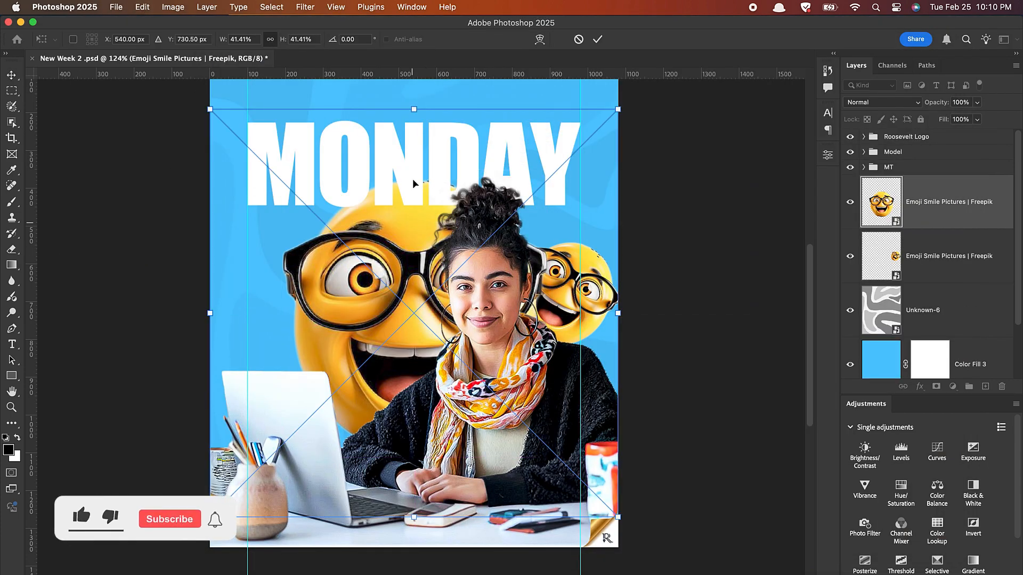
{"action": "left_click_drag", "start_coordinate": [621, 109], "coordinate": [472, 307]}
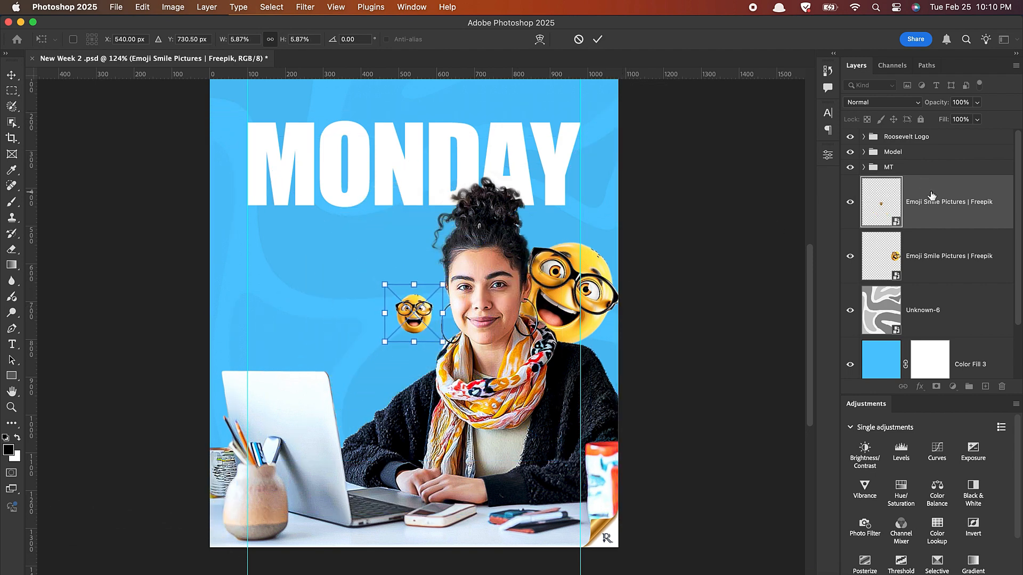
Reorder the emoji layers so the small one sits above the Model group and the large one directly beneath it
{"action": "left_click_drag", "start_coordinate": [932, 210], "coordinate": [908, 145]}
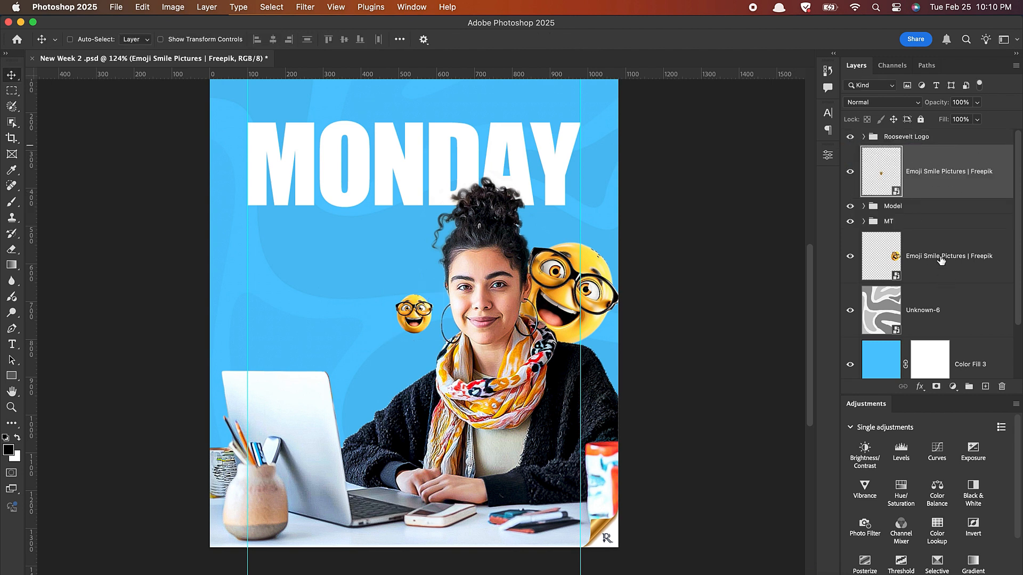
{"action": "left_click_drag", "start_coordinate": [940, 258], "coordinate": [917, 216]}
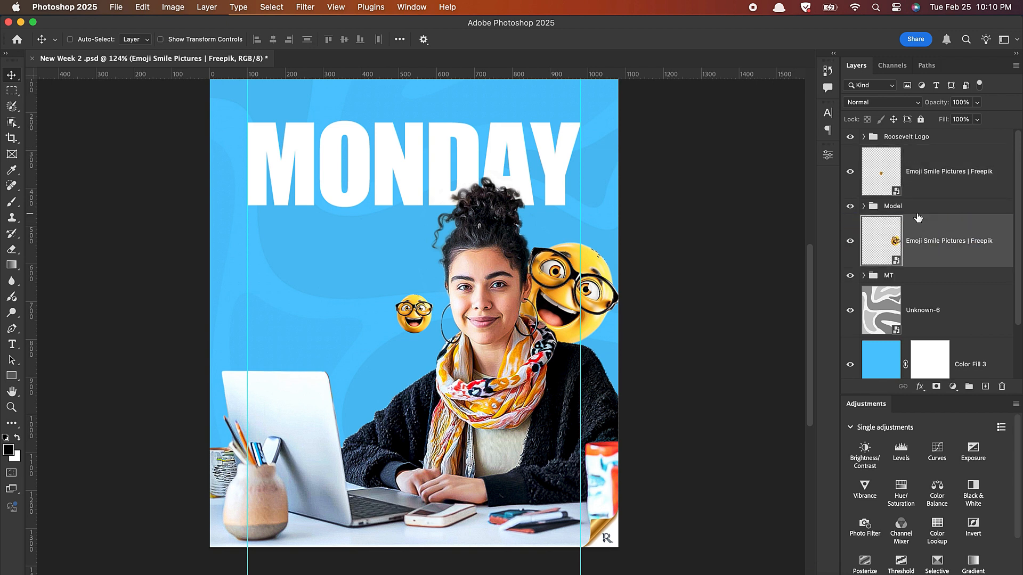
Move the small emoji onto the white notebook on the desk in front of the model's hands
{"action": "left_click", "coordinate": [936, 180]}
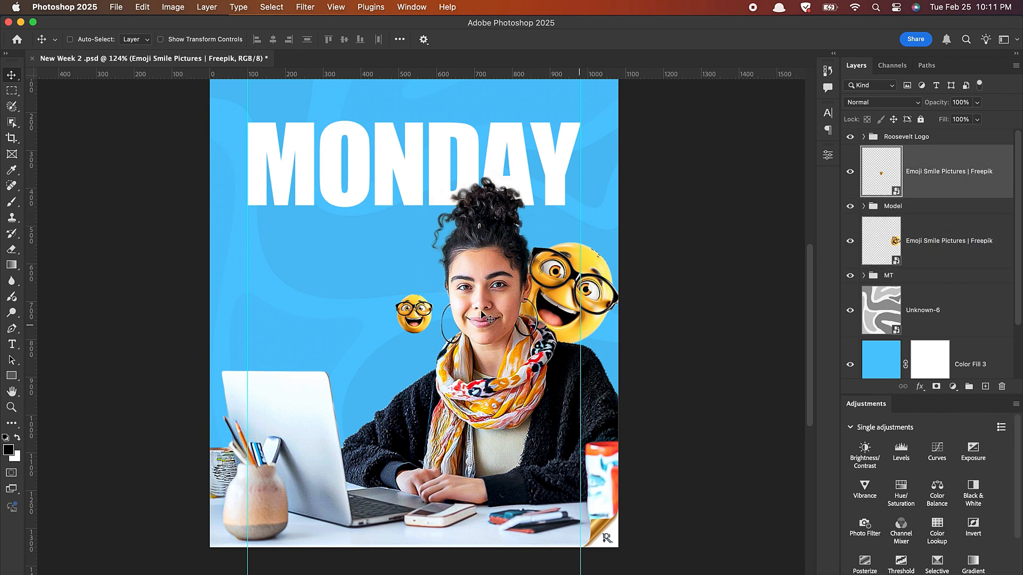
{"action": "left_click_drag", "start_coordinate": [417, 327], "coordinate": [430, 492]}
{"action": "scroll", "coordinate": [437, 508], "scroll_direction": "up", "scroll_amount": 5}
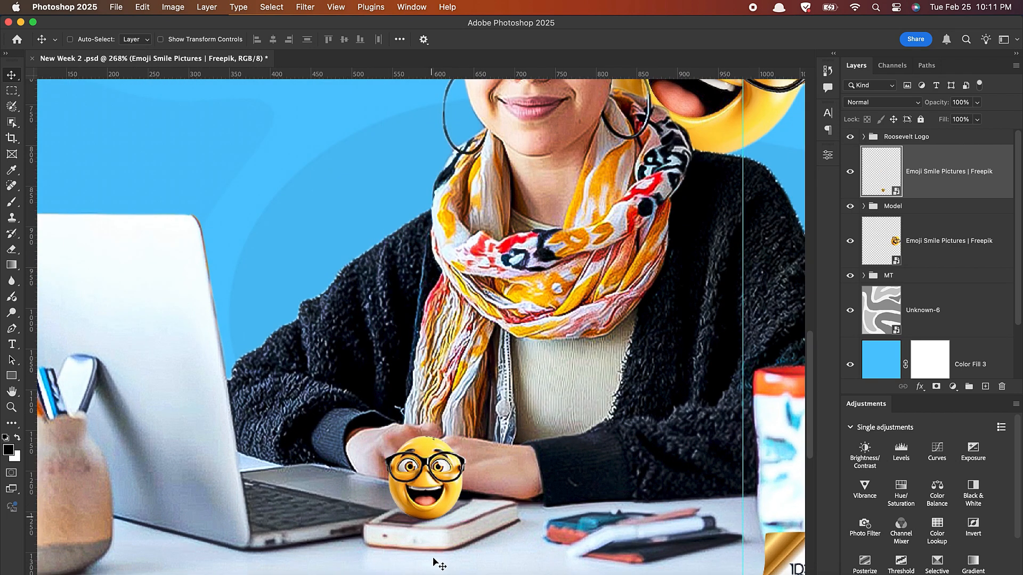
Scale the small emoji to 5.40% and nudge it down so it rests on the notebook
{"action": "key", "text": "super"}
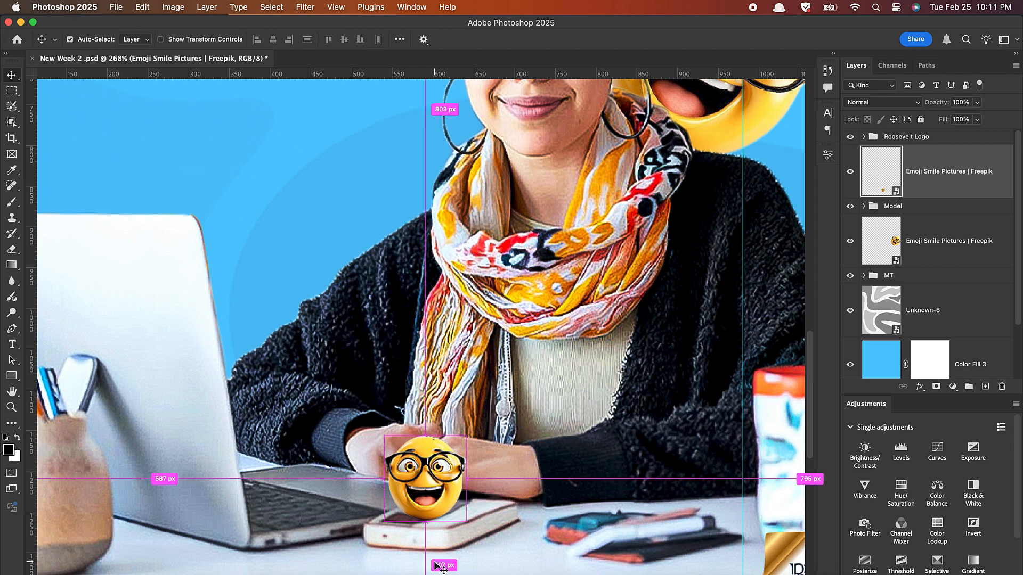
{"action": "key", "text": "super+t"}
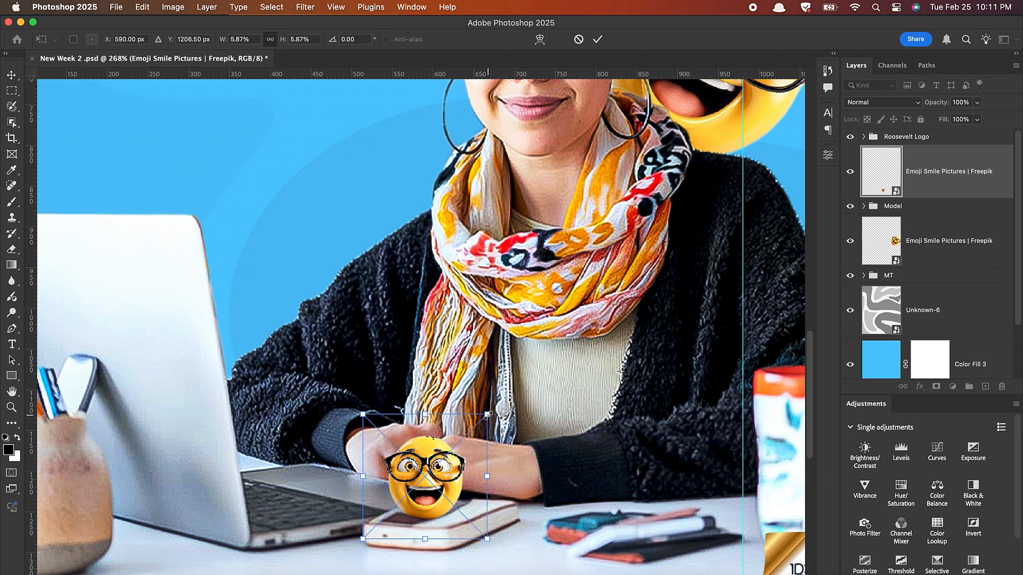
{"action": "left_click_drag", "start_coordinate": [486, 415], "coordinate": [483, 420]}
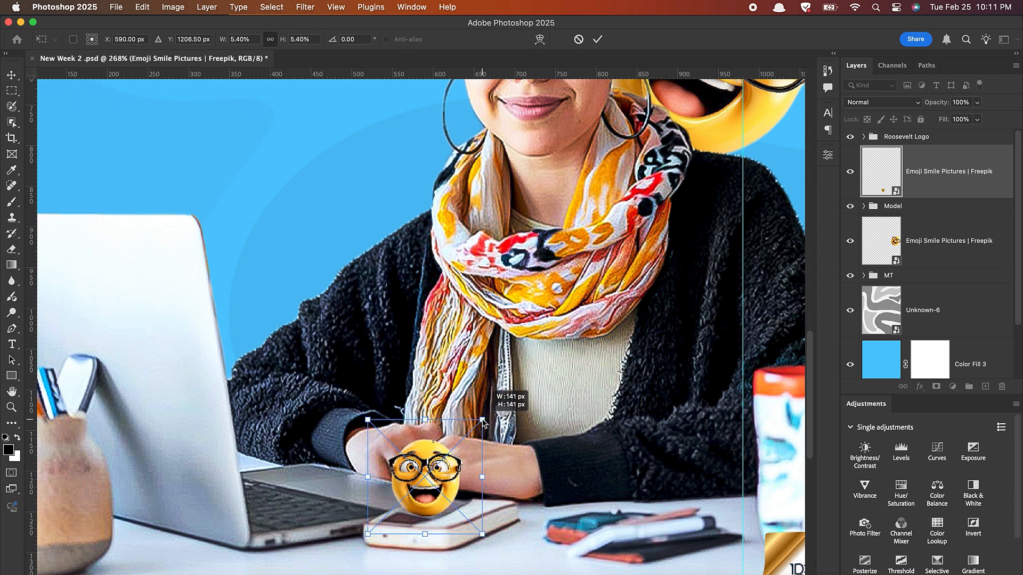
{"action": "key", "text": "Return"}
{"action": "key", "text": "Down"}
{"action": "key", "text": "Down"}
{"action": "key", "text": "Down"}
{"action": "key", "text": "Down"}
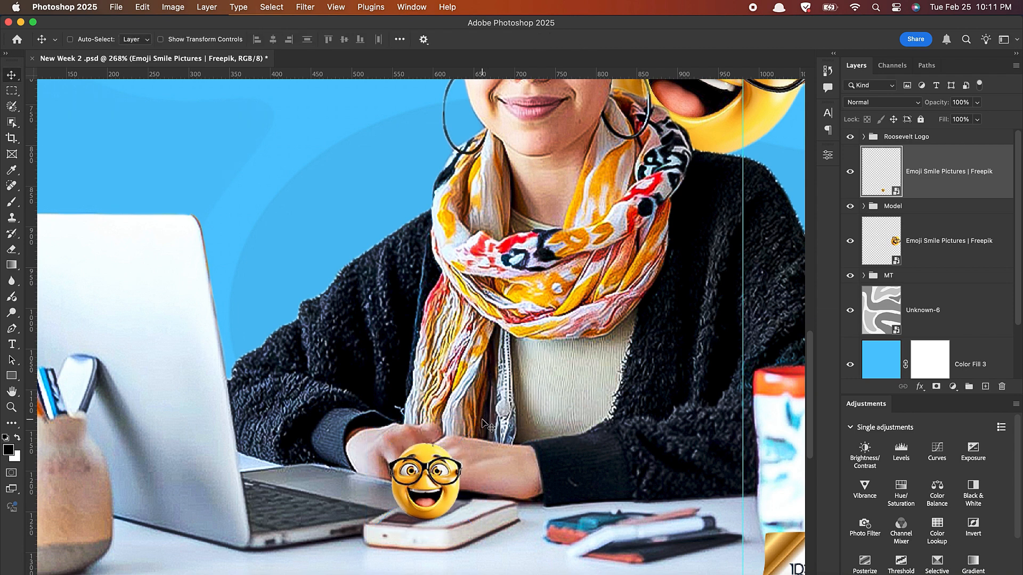
Add a new layer above the Model group and draw a flat ellipse about 61 by 6 px under the small emoji
{"action": "left_click", "coordinate": [947, 211]}
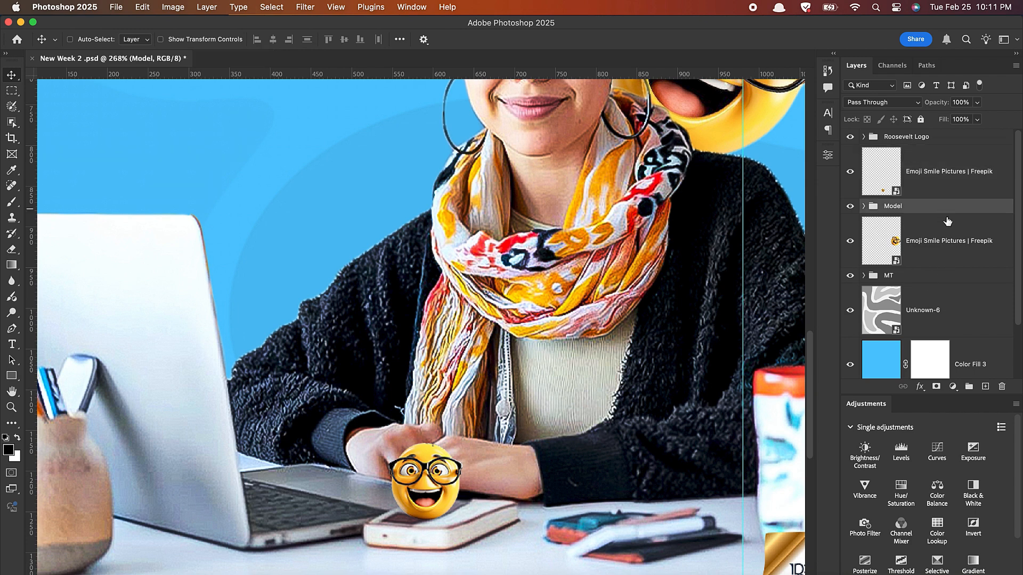
{"action": "left_click", "coordinate": [986, 386]}
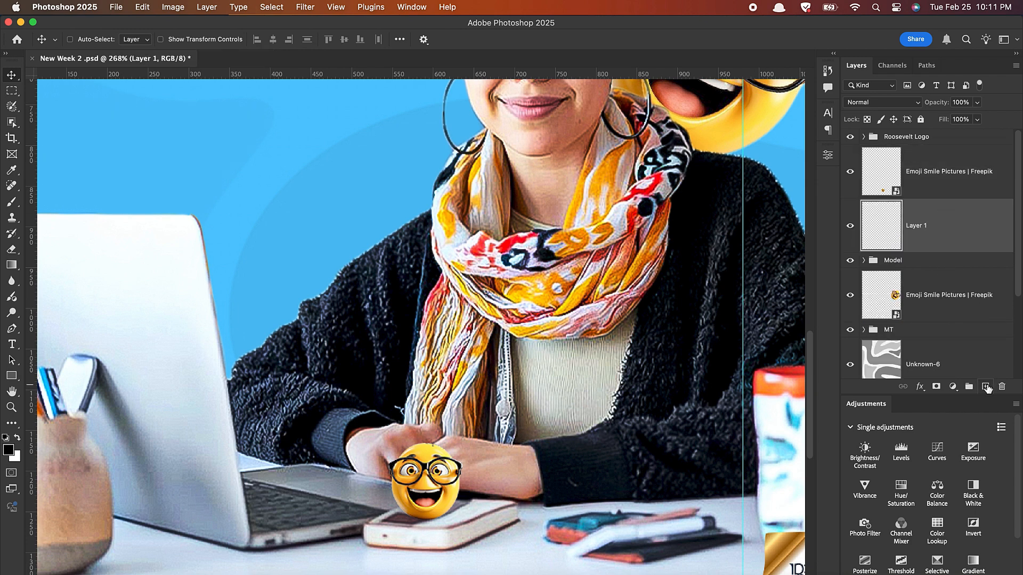
{"action": "left_click", "coordinate": [12, 377]}
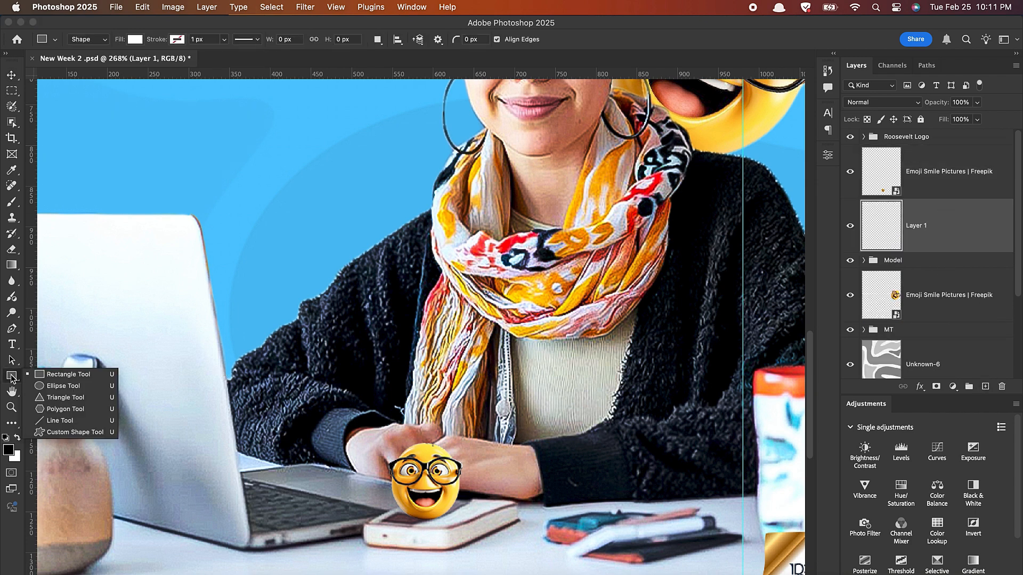
{"action": "left_click", "coordinate": [72, 387]}
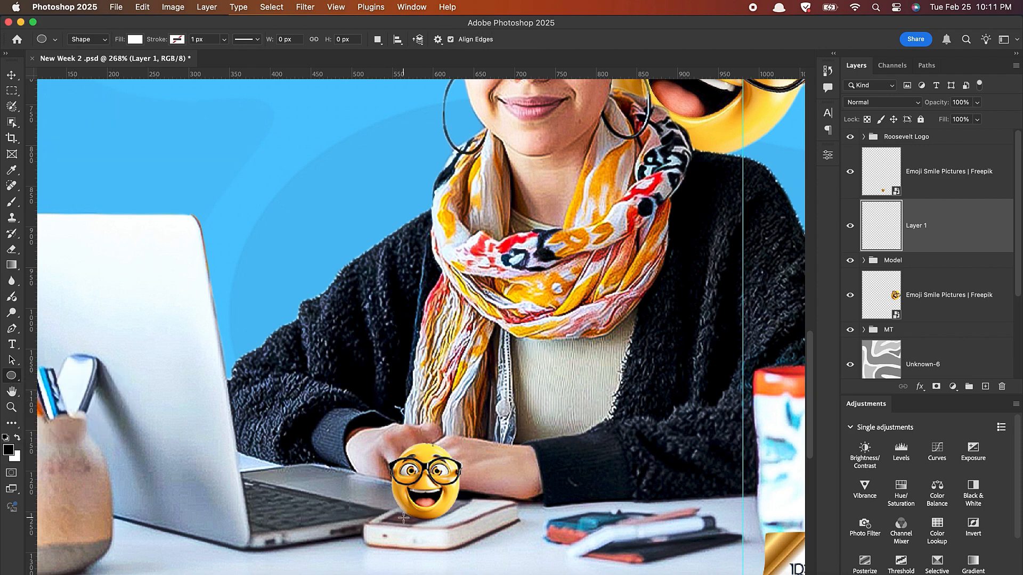
{"action": "left_click_drag", "start_coordinate": [402, 517], "coordinate": [450, 520]}
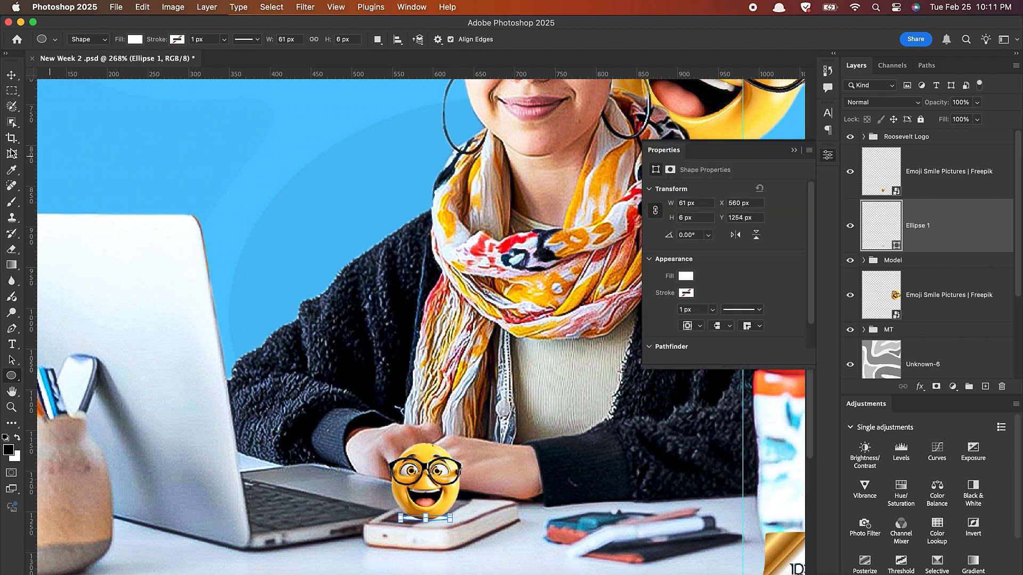
Nudge the ellipse under the small emoji slightly down and set its fill colour to black (000000)
{"action": "left_click", "coordinate": [11, 78]}
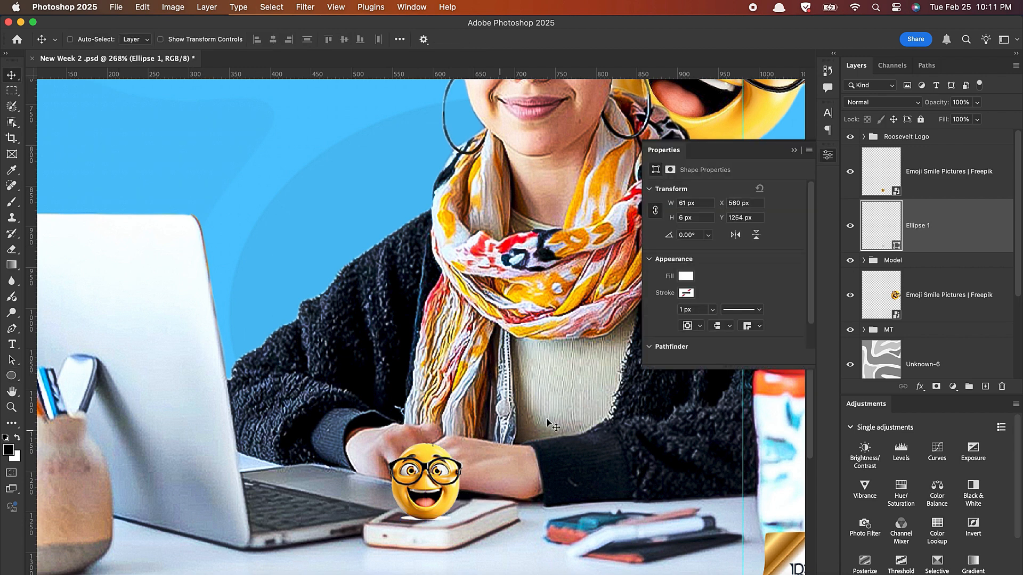
{"action": "key", "text": "Down"}
{"action": "left_click", "coordinate": [794, 149]}
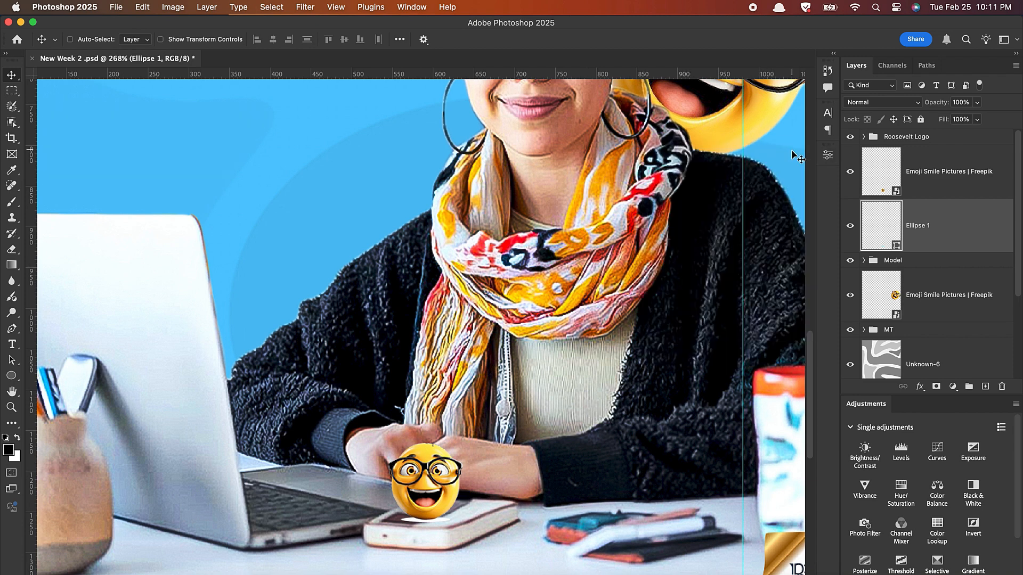
{"action": "double_click", "coordinate": [897, 248]}
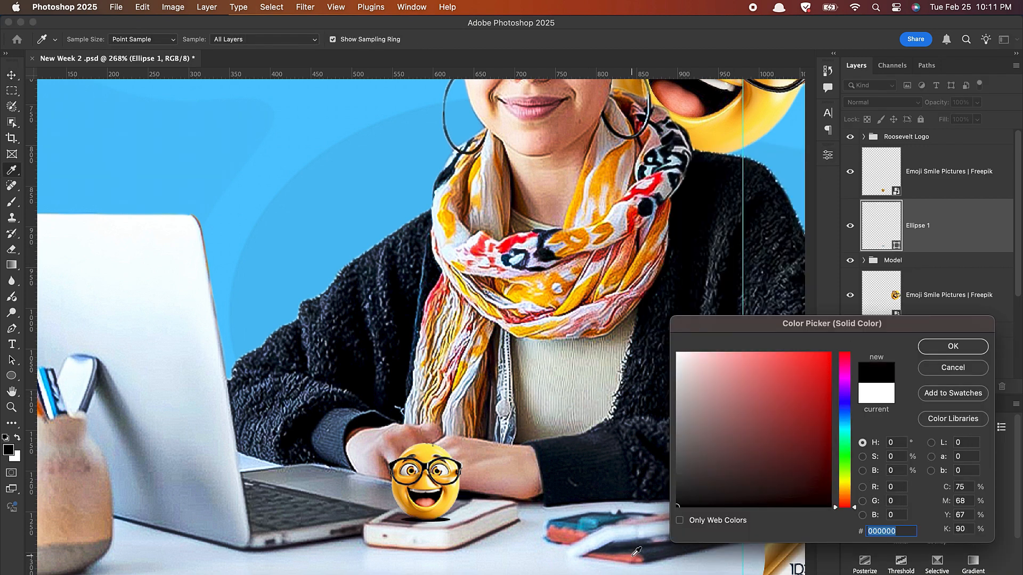
{"action": "left_click", "coordinate": [937, 351]}
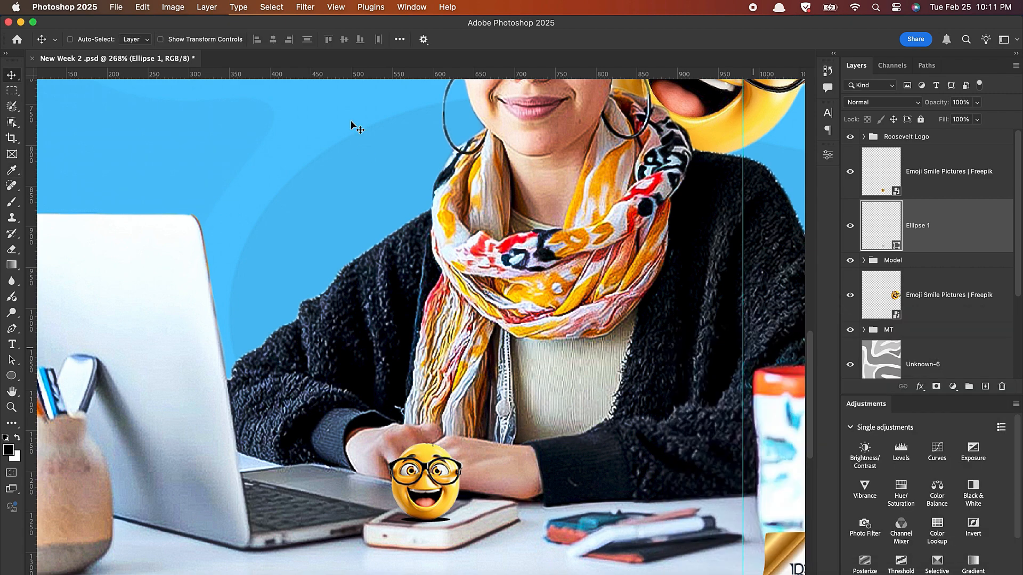
Convert the black ellipse under the small emoji to a smart object and apply a 3-pixel Gaussian Blur
{"action": "left_click", "coordinate": [312, 10]}
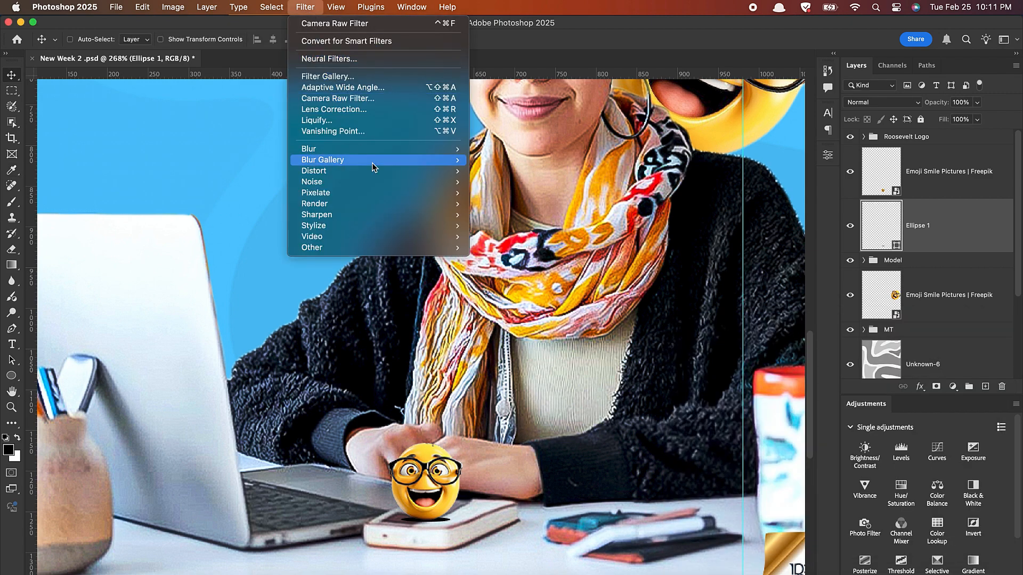
{"action": "mouse_move", "coordinate": [374, 149]}
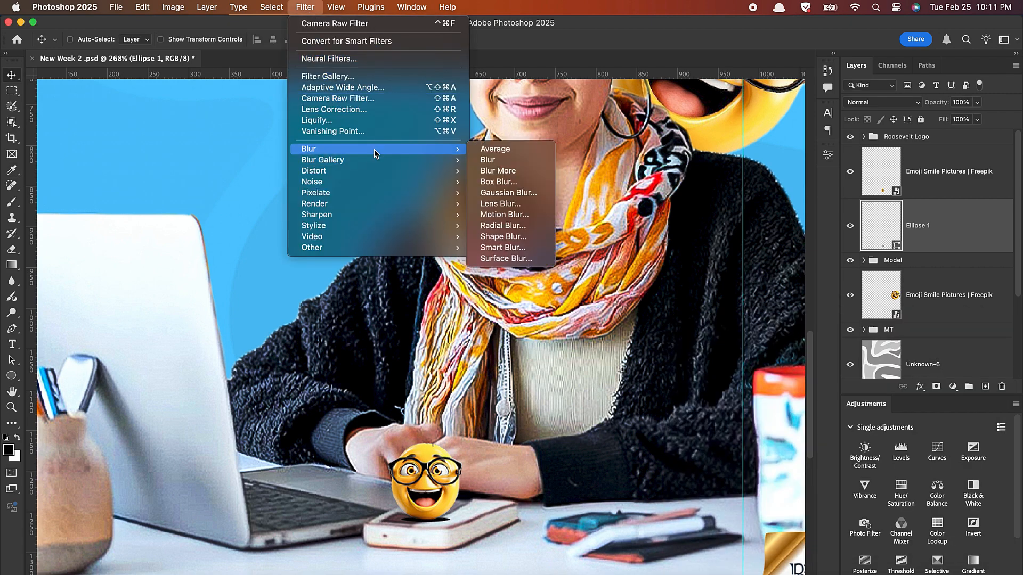
{"action": "left_click", "coordinate": [509, 193]}
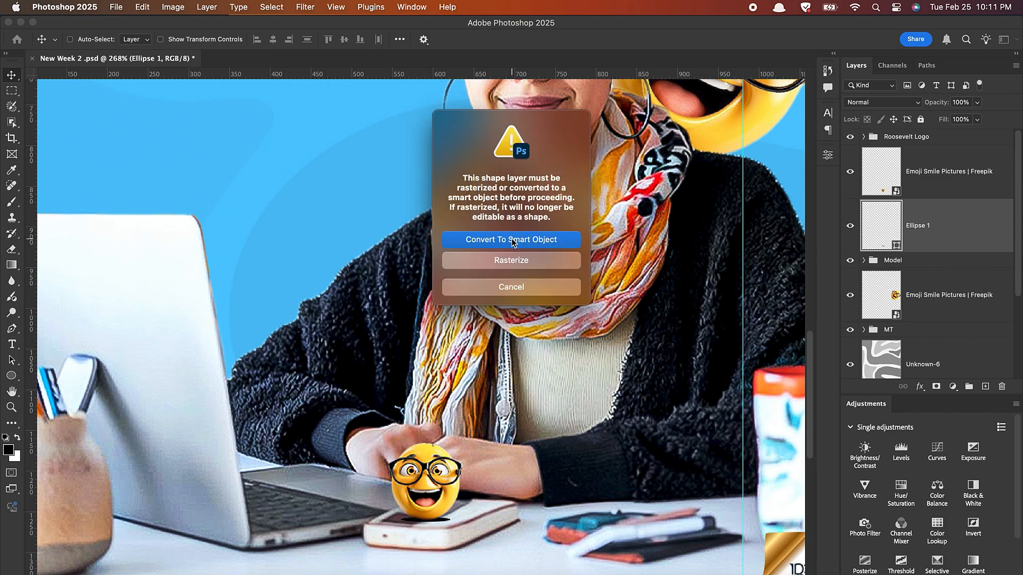
{"action": "left_click", "coordinate": [501, 242]}
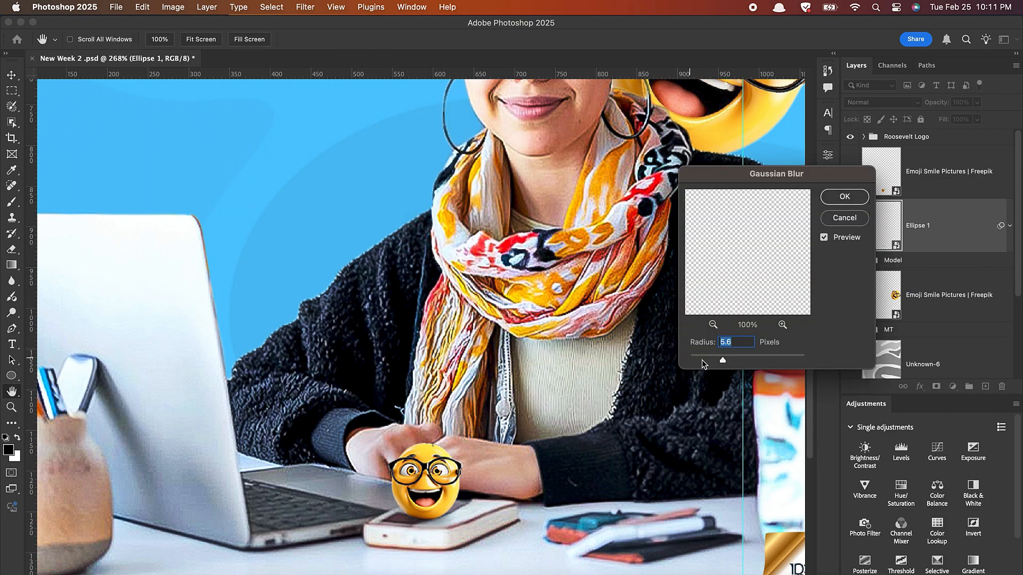
{"action": "left_click", "coordinate": [712, 359]}
{"action": "type", "text": "3"}
{"action": "left_click", "coordinate": [844, 197]}
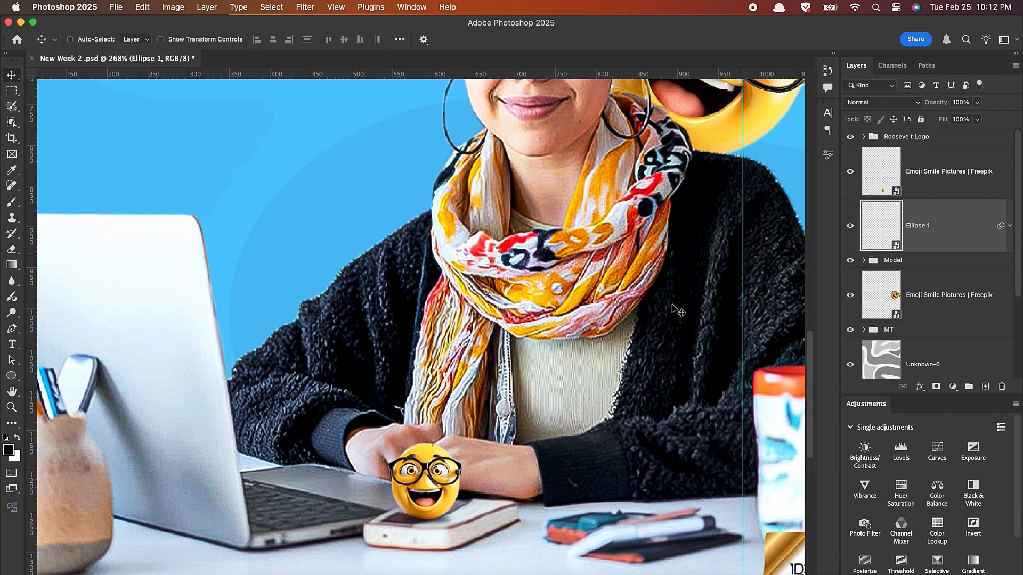
{"action": "scroll", "coordinate": [525, 455], "scroll_direction": "down", "scroll_amount": 2}
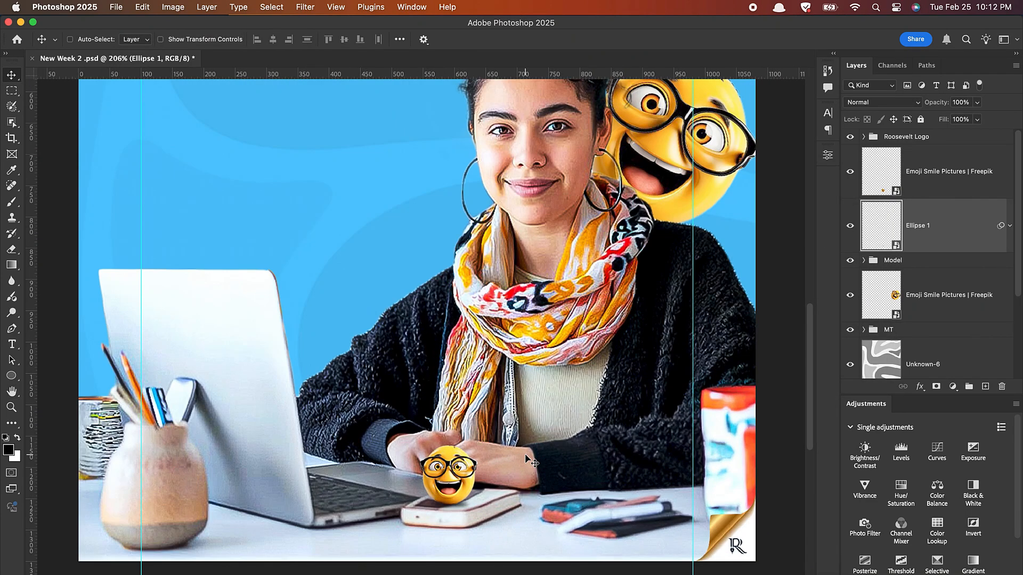
{"action": "key", "text": "super+0"}
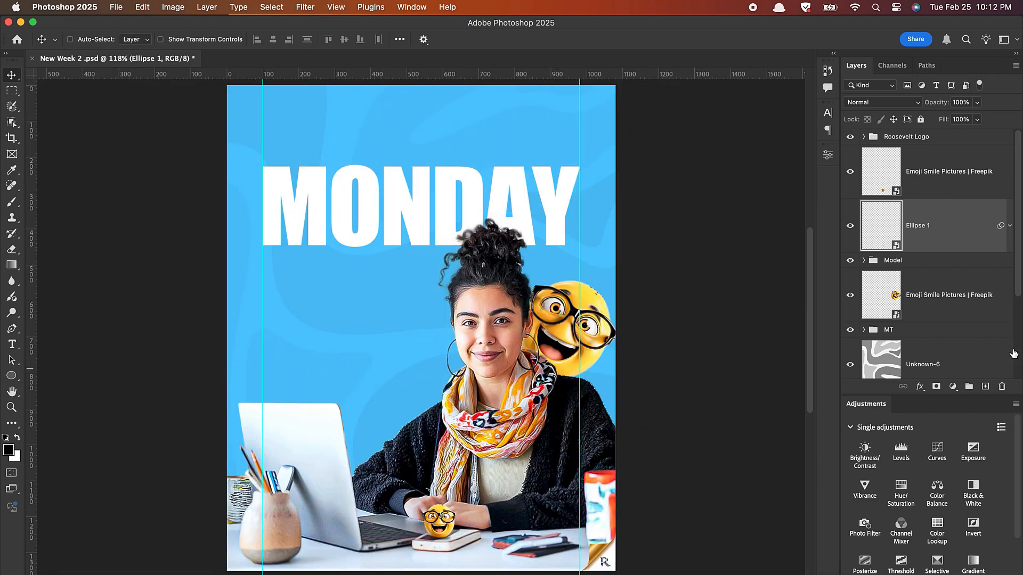
Duplicate the large emoji behind the model and move the copy over the MONDAY headline
{"action": "left_click", "coordinate": [927, 303]}
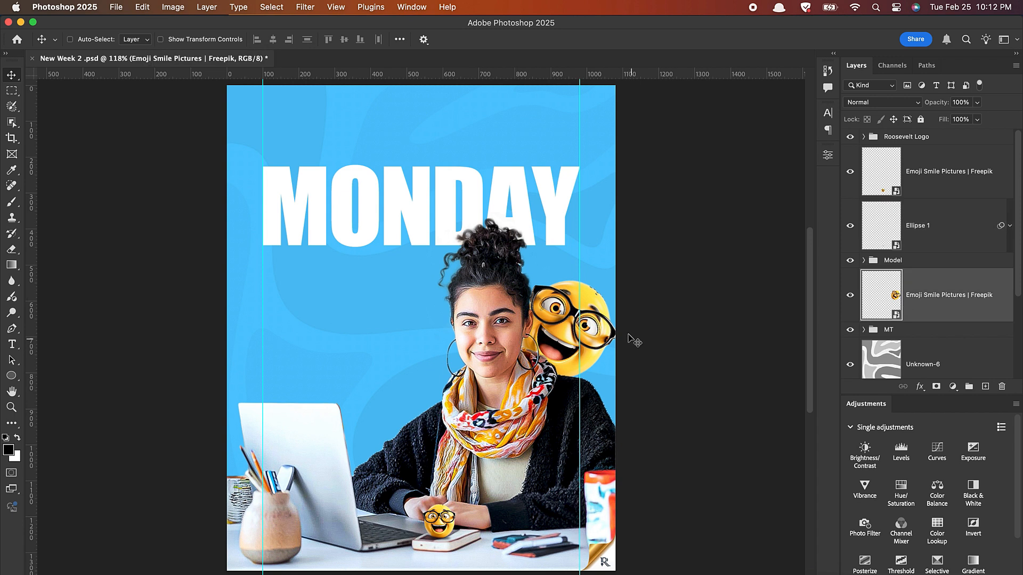
{"action": "key", "text": "super"}
{"action": "left_click", "coordinate": [612, 413], "text": "alt"}
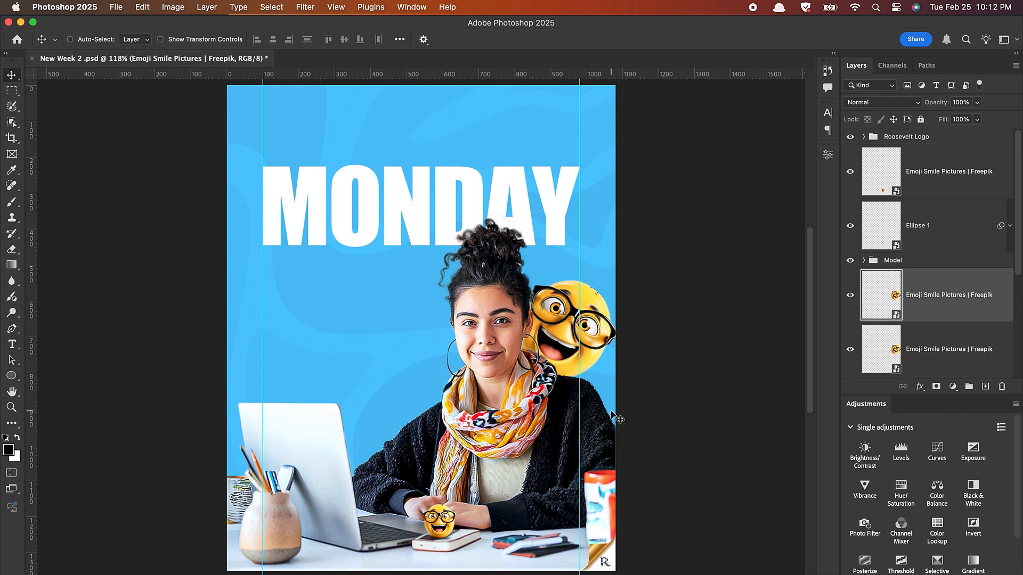
{"action": "left_click_drag", "start_coordinate": [540, 320], "coordinate": [358, 190]}
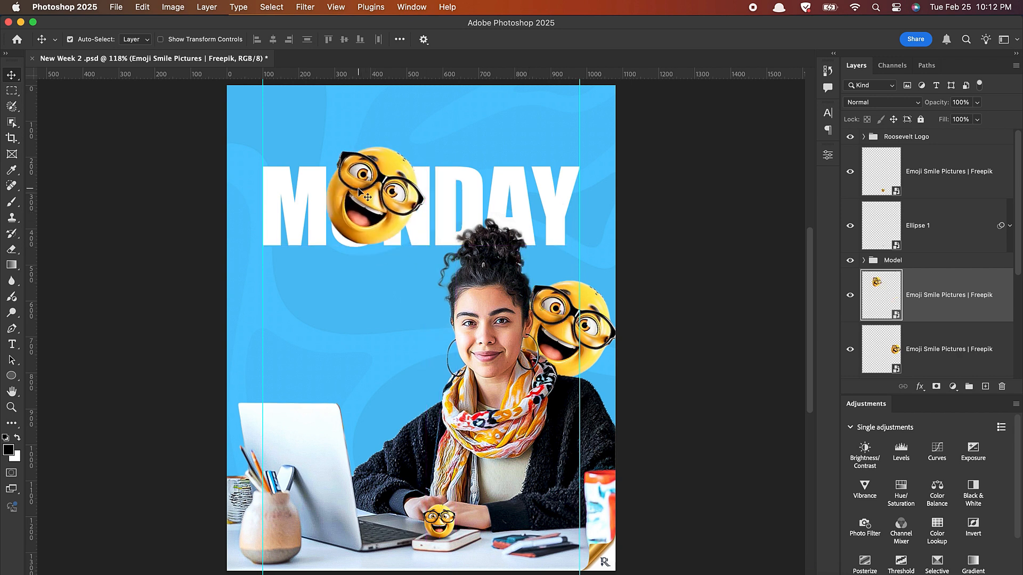
Flip the emoji copy horizontally, move it into the poster's upper-left corner and scale it up to about 22%
{"action": "key", "text": "cmd+t"}
{"action": "right_click", "coordinate": [377, 176]}
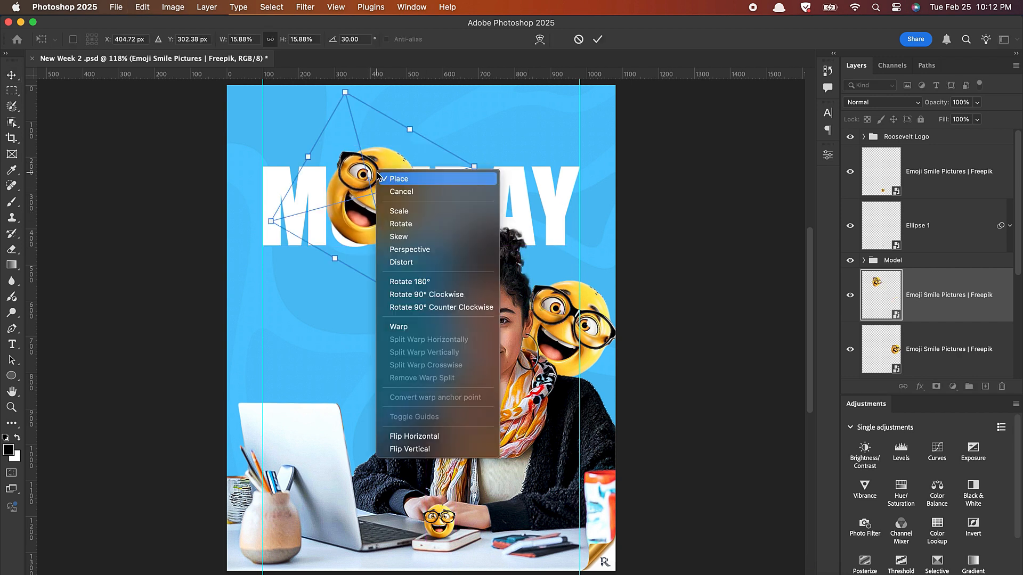
{"action": "left_click", "coordinate": [419, 437]}
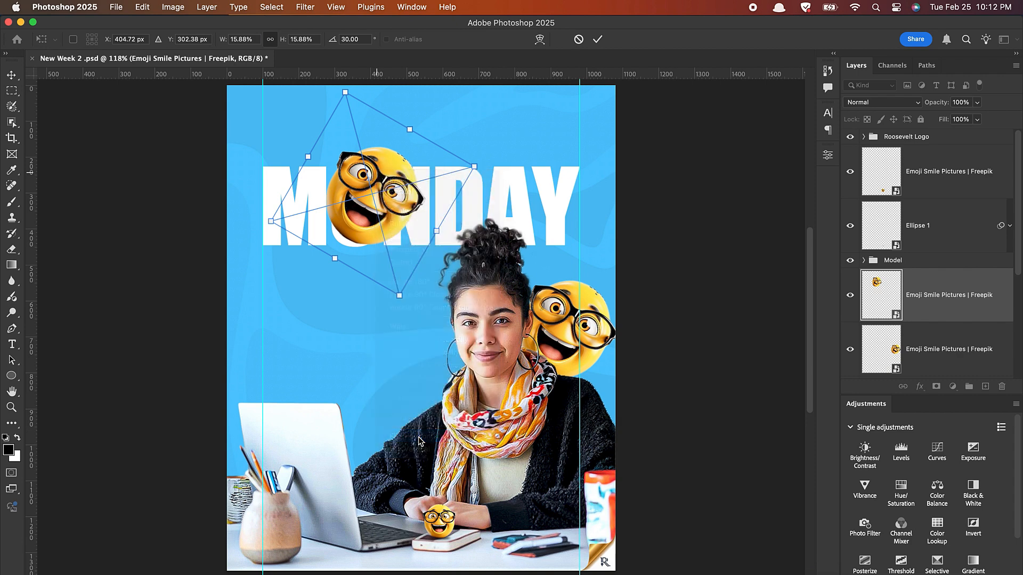
{"action": "left_click_drag", "start_coordinate": [407, 202], "coordinate": [286, 131]}
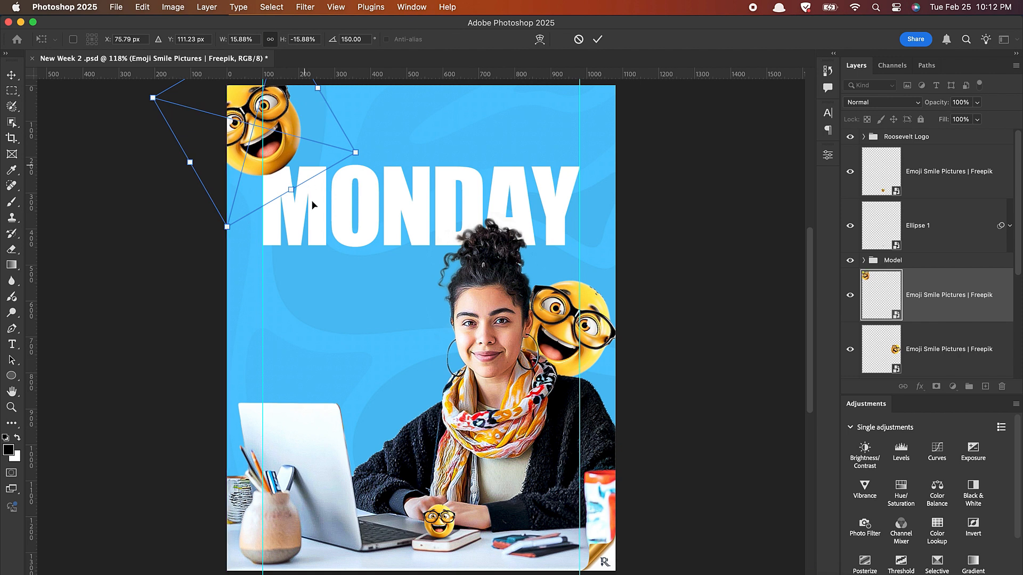
{"action": "left_click_drag", "start_coordinate": [291, 191], "coordinate": [268, 173]}
{"action": "key", "text": "Return"}
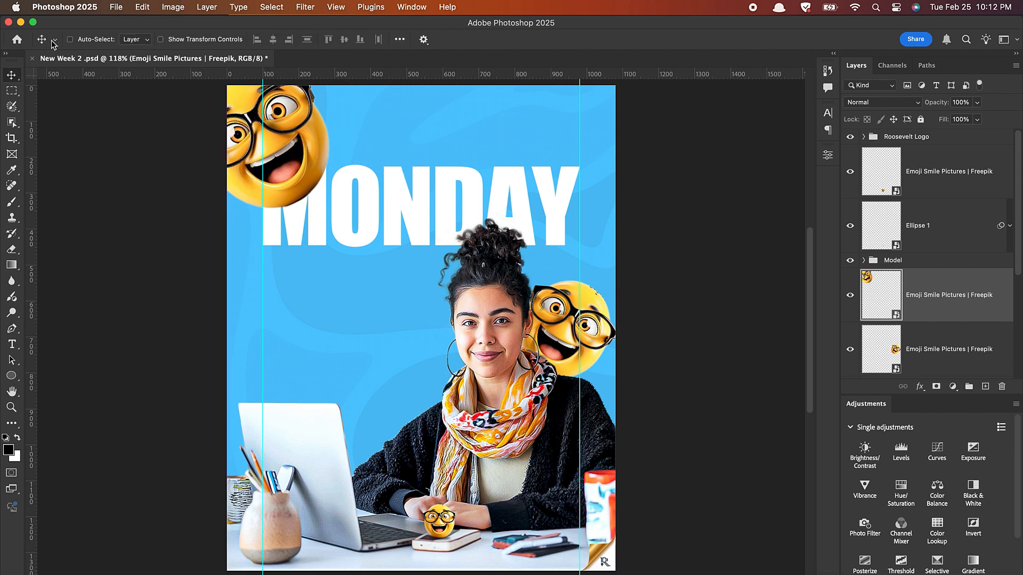
Move both large emoji layers below the MT group so they sit behind the MONDAY headline
{"action": "left_click_drag", "start_coordinate": [1019, 251], "coordinate": [1018, 285]}
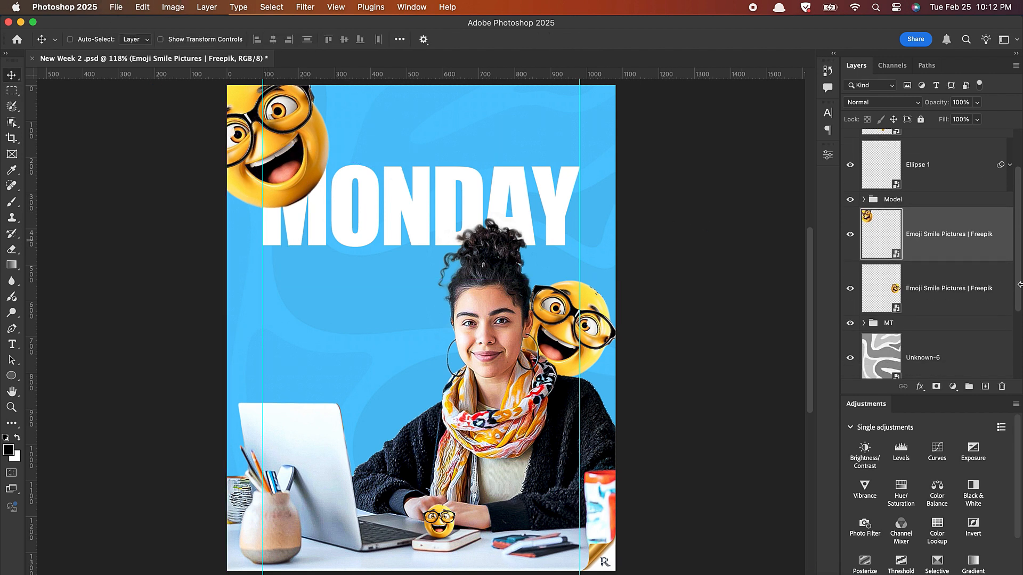
{"action": "left_click", "coordinate": [954, 290], "text": "shift"}
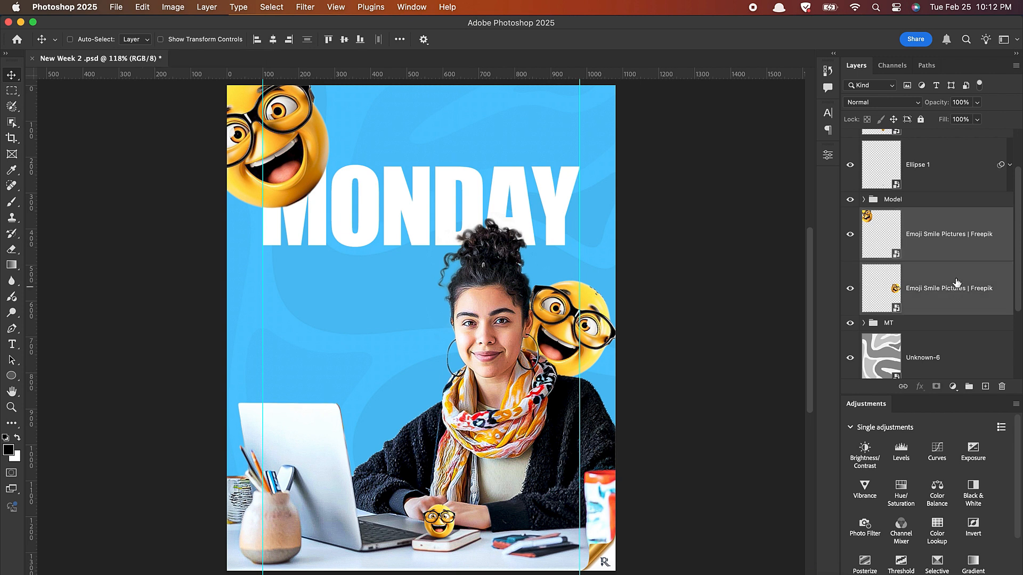
{"action": "left_click_drag", "start_coordinate": [945, 245], "coordinate": [941, 335]}
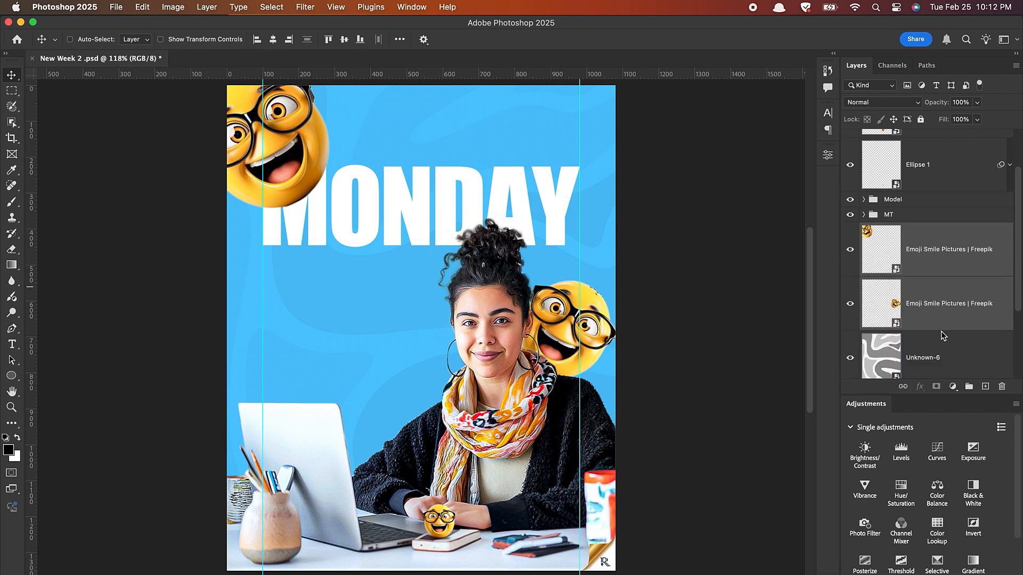
Enlarge the emoji in the poster's upper-left corner slightly
{"action": "left_click", "coordinate": [938, 248]}
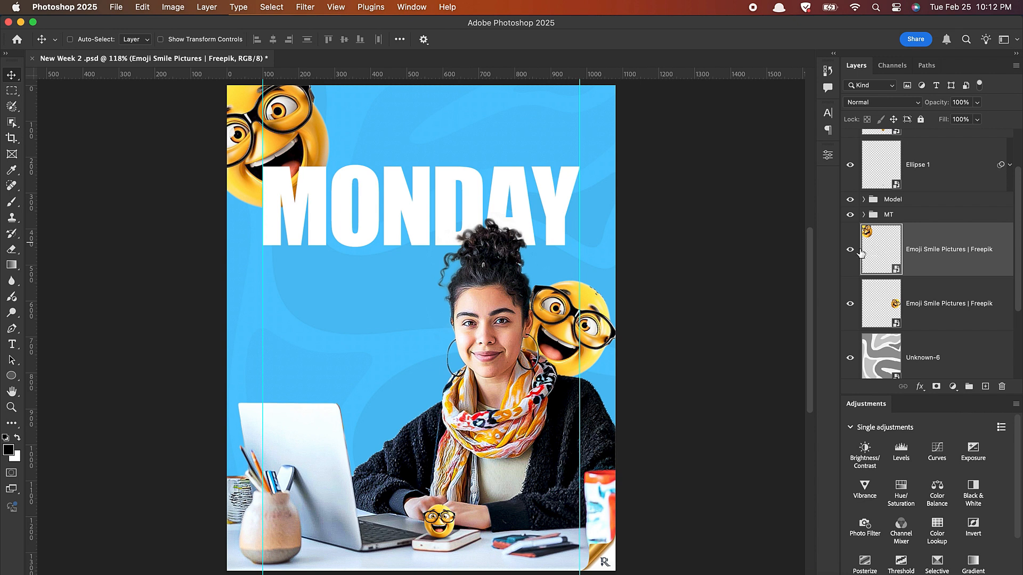
{"action": "left_click", "coordinate": [850, 250]}
{"action": "left_click", "coordinate": [851, 250]}
{"action": "key", "text": "super+t"}
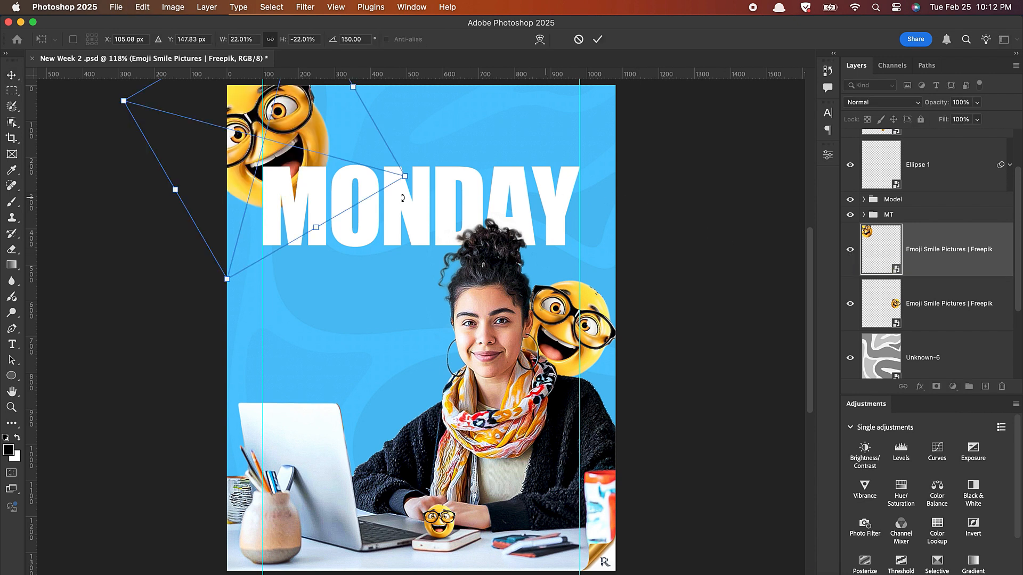
{"action": "left_click_drag", "start_coordinate": [408, 178], "coordinate": [415, 183]}
{"action": "key", "text": "Return"}
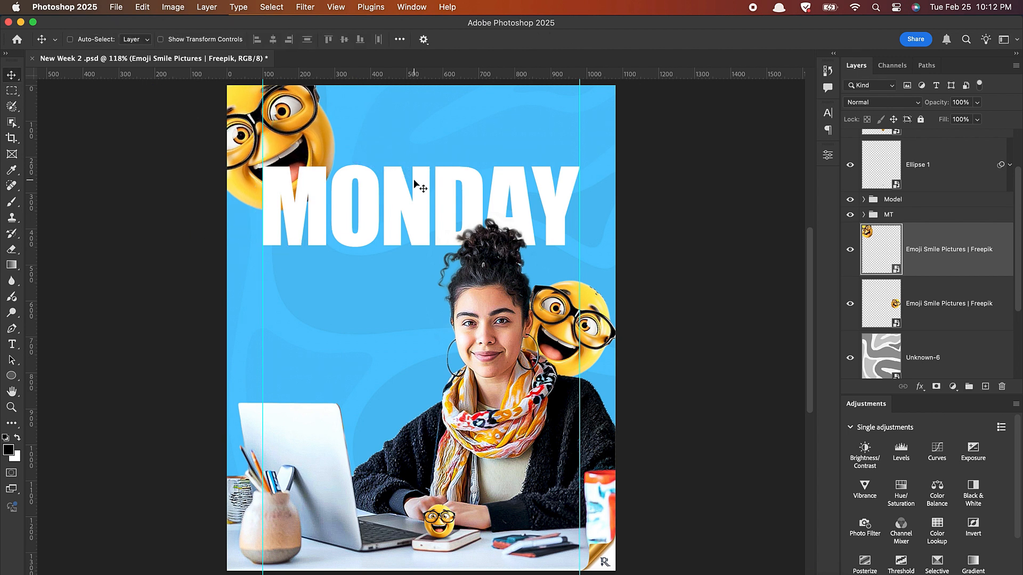
Apply a Gaussian Blur with a radius of 9 pixels to the emoji in the poster's upper-left corner
{"action": "left_click", "coordinate": [305, 7]}
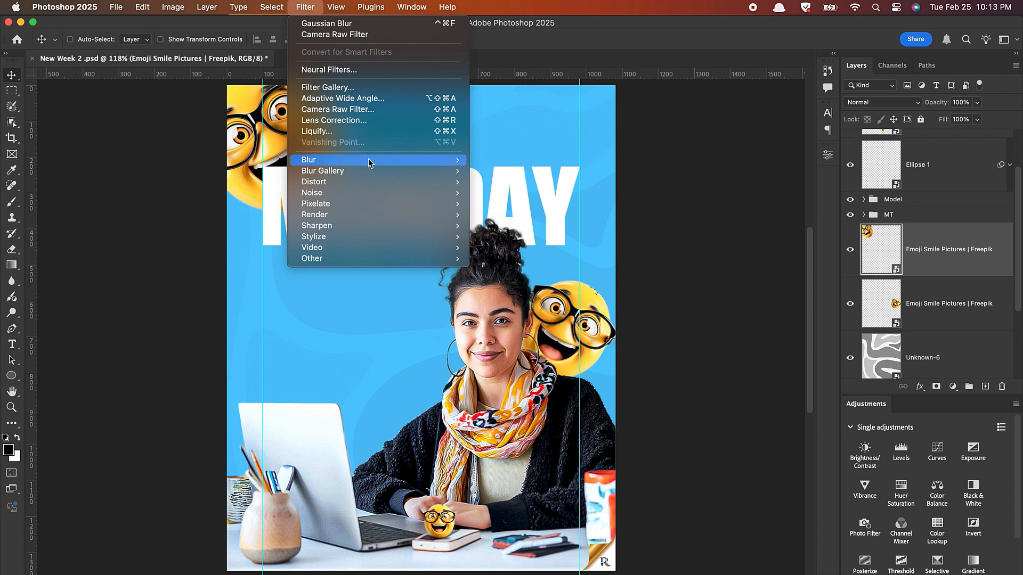
{"action": "mouse_move", "coordinate": [372, 158]}
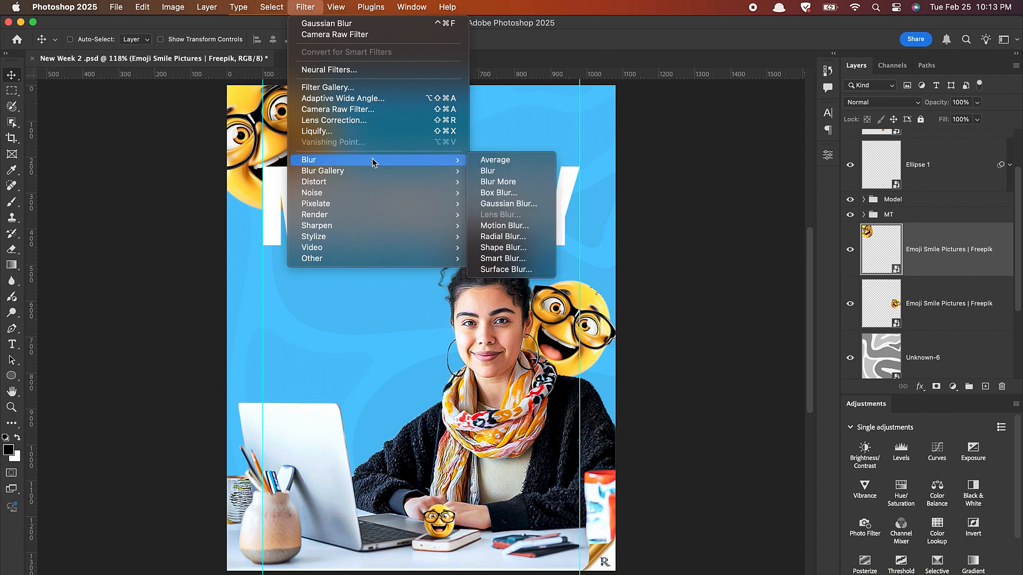
{"action": "left_click", "coordinate": [523, 205]}
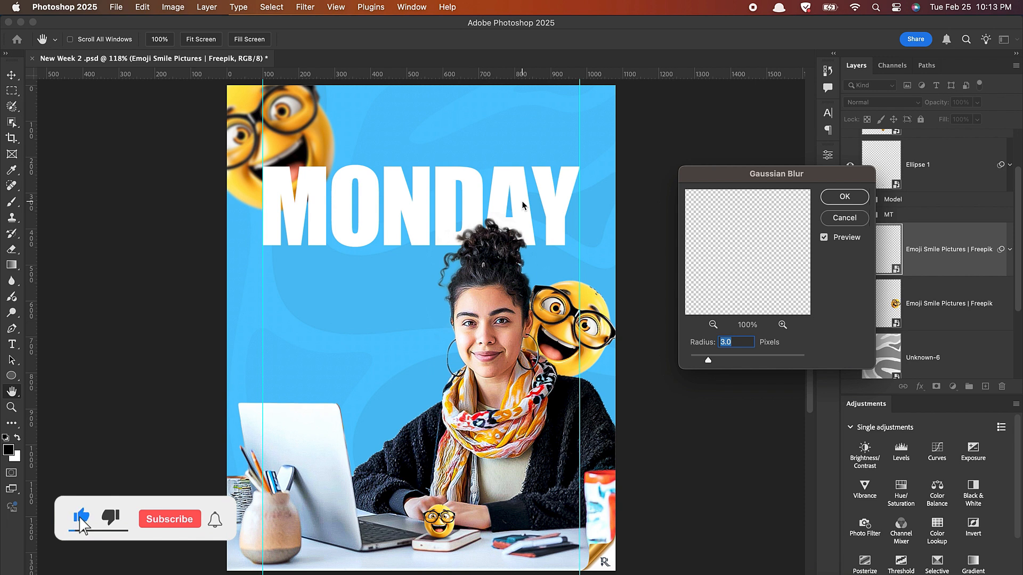
{"action": "left_click", "coordinate": [730, 360]}
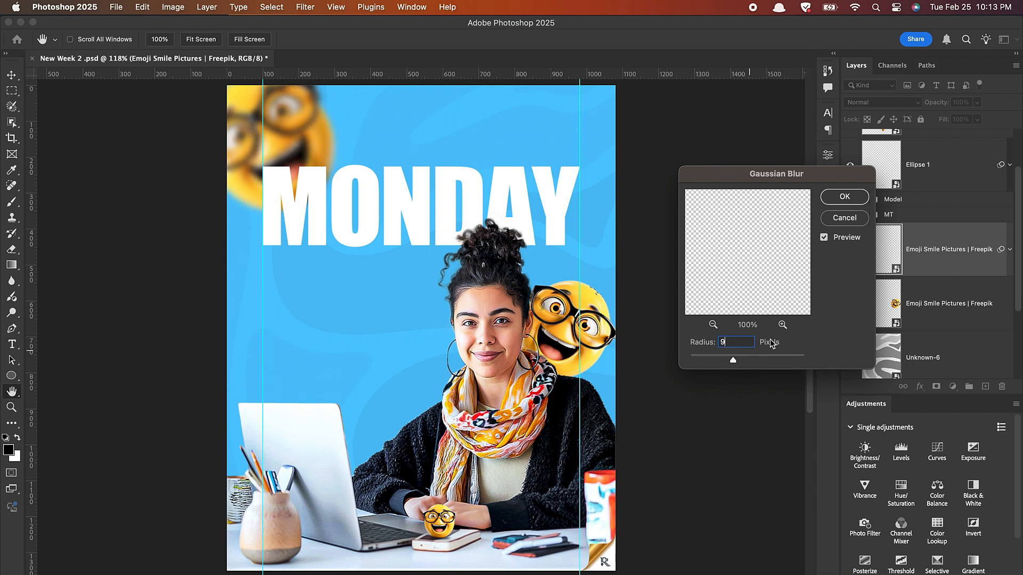
{"action": "left_click", "coordinate": [844, 199]}
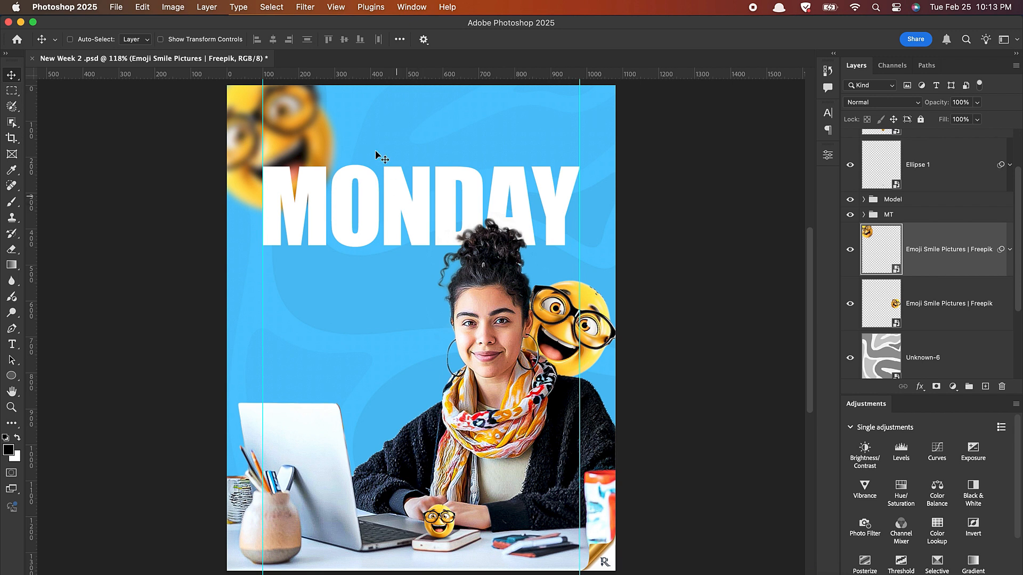
Group the two large emoji layers and name the group Emoji
{"action": "left_click", "coordinate": [952, 306], "text": "shift"}
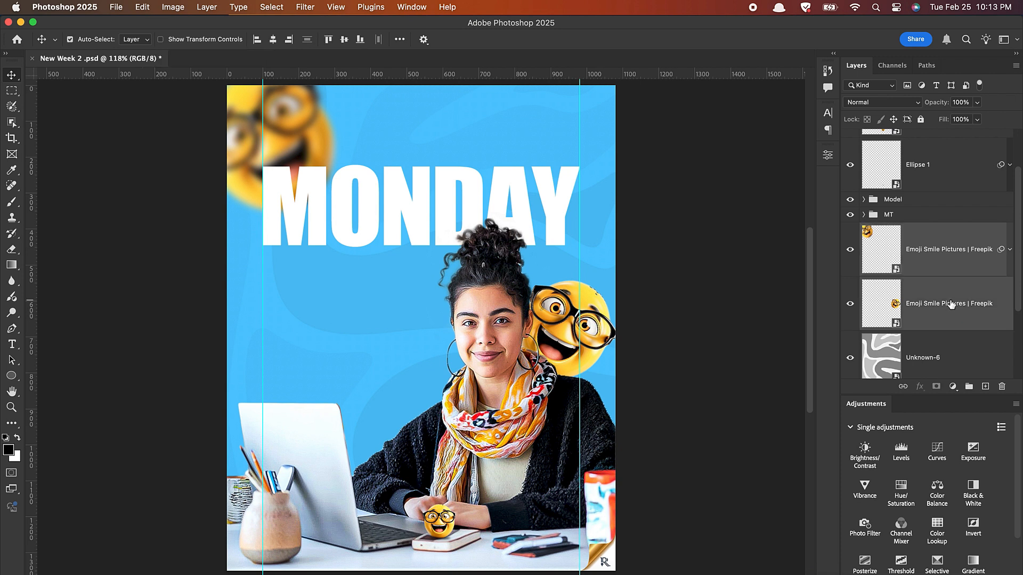
{"action": "key", "text": "super+g"}
{"action": "double_click", "coordinate": [893, 230]}
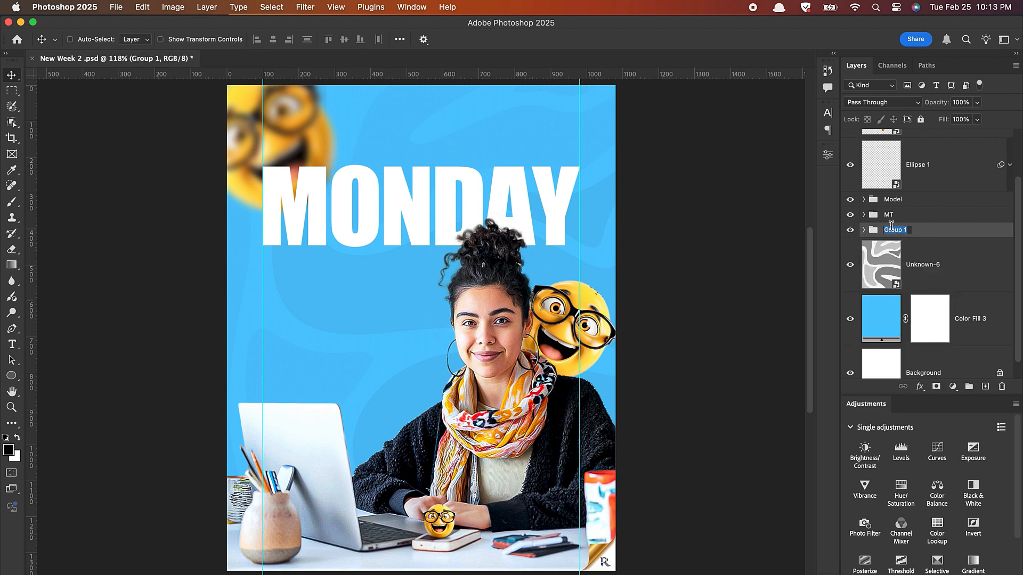
{"action": "type", "text": "Emoji"}
{"action": "key", "text": "Return"}
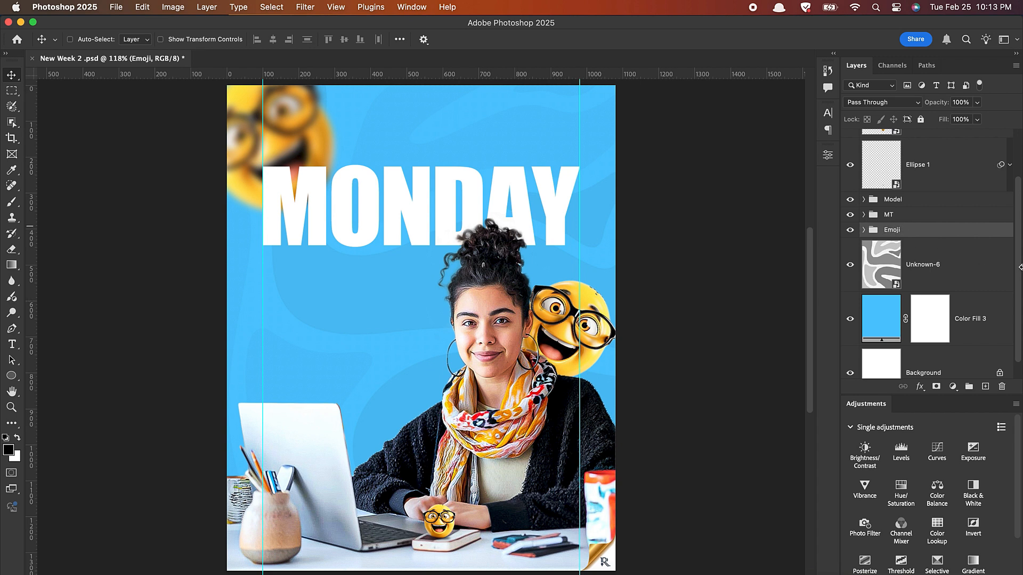
Group all layers from the small emoji down to Color Fill 3, name the group BG and check it by toggling its visibility
{"action": "left_click_drag", "start_coordinate": [1020, 270], "coordinate": [1021, 224]}
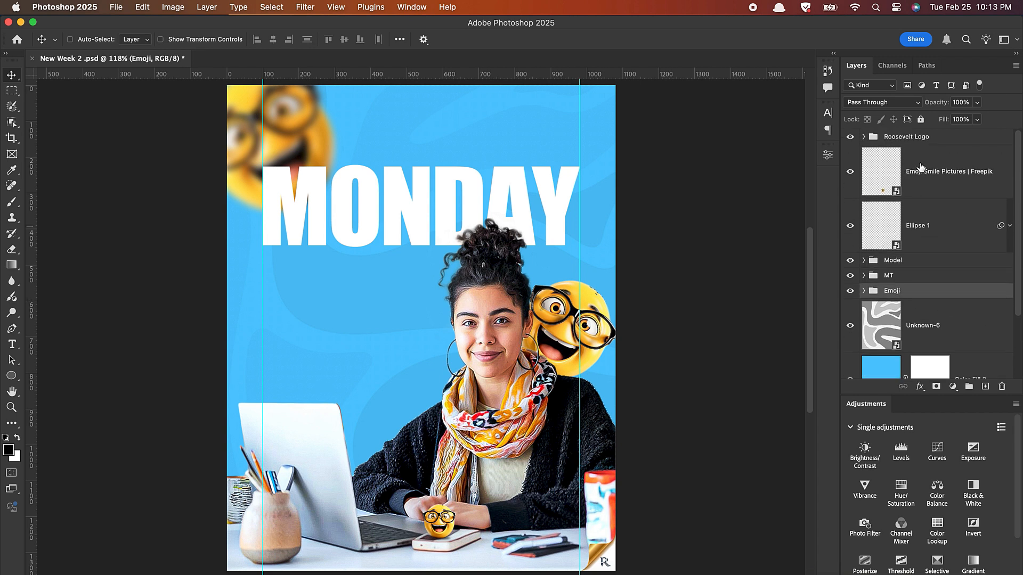
{"action": "left_click", "coordinate": [850, 172]}
{"action": "left_click", "coordinate": [850, 172]}
{"action": "left_click", "coordinate": [960, 173]}
{"action": "scroll", "coordinate": [959, 190], "scroll_direction": "down", "scroll_amount": 3}
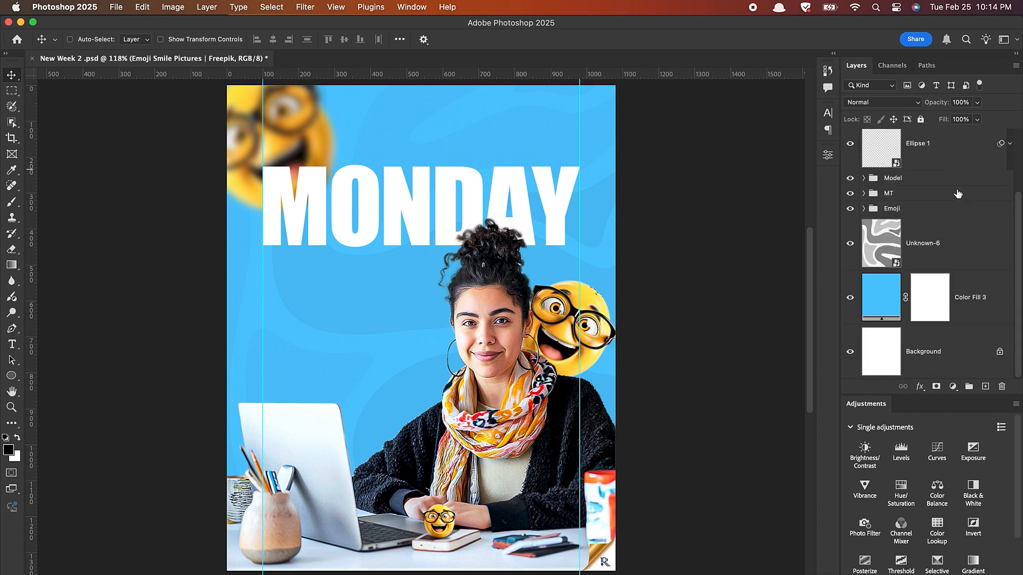
{"action": "left_click", "coordinate": [983, 290], "text": "shift"}
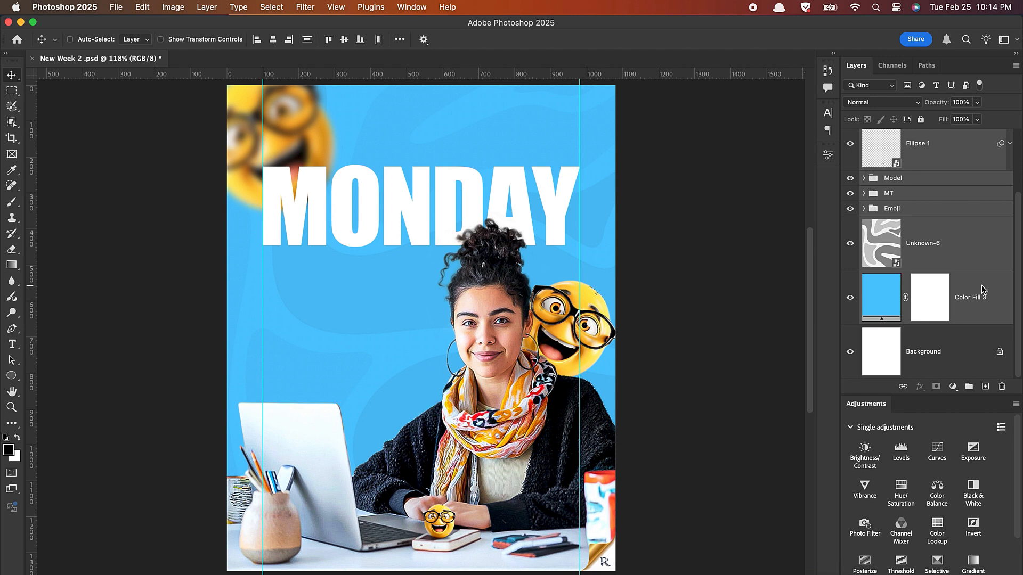
{"action": "key", "text": "super+g"}
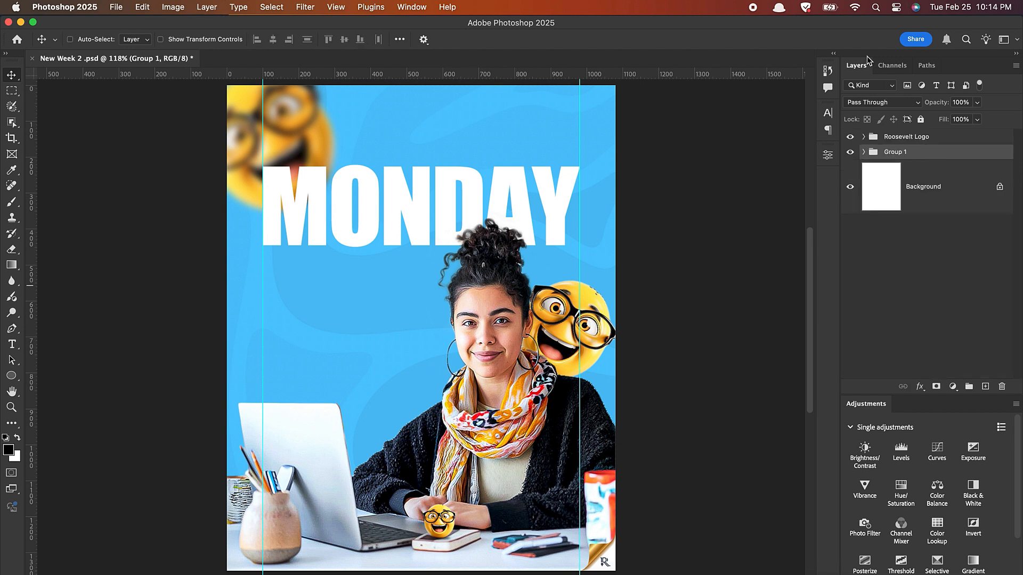
{"action": "double_click", "coordinate": [899, 152]}
{"action": "type", "text": "BG"}
{"action": "key", "text": "Return"}
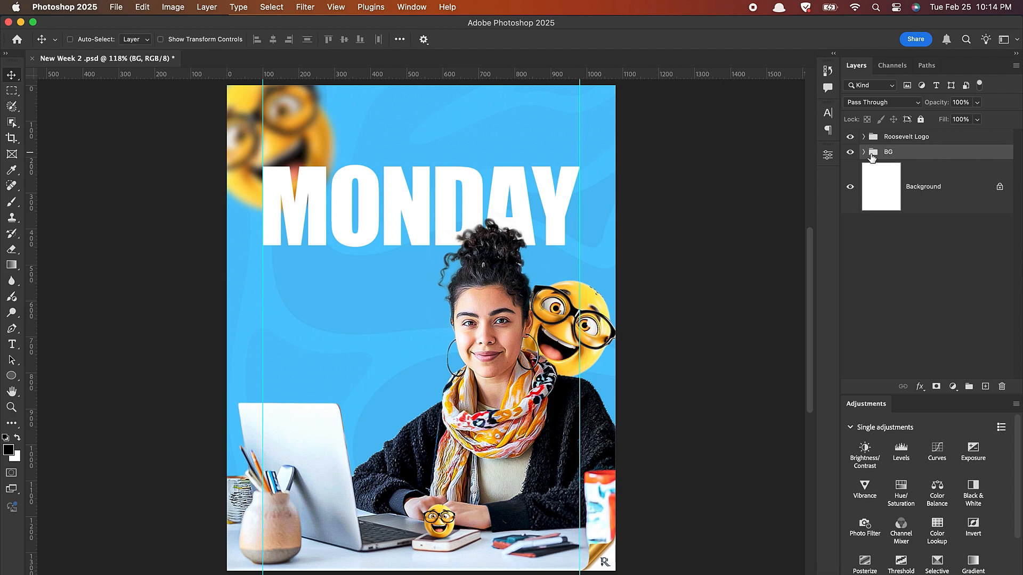
{"action": "left_click", "coordinate": [851, 153]}
{"action": "left_click", "coordinate": [851, 153]}
Draw a white rectangle about 481 by 86 px just below the MONDAY headline, starting at the left guide
{"action": "left_click", "coordinate": [11, 378]}
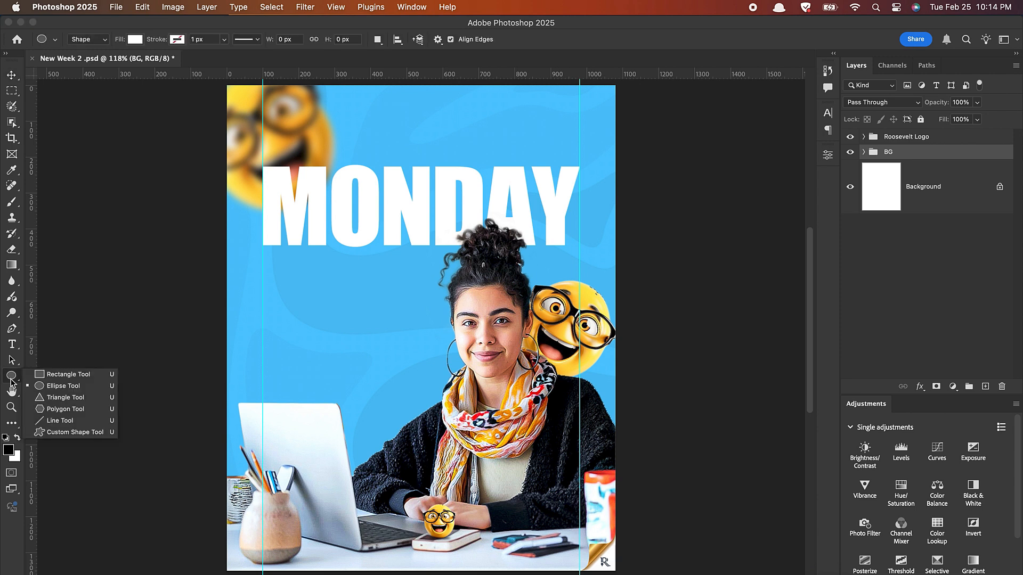
{"action": "left_click", "coordinate": [67, 375]}
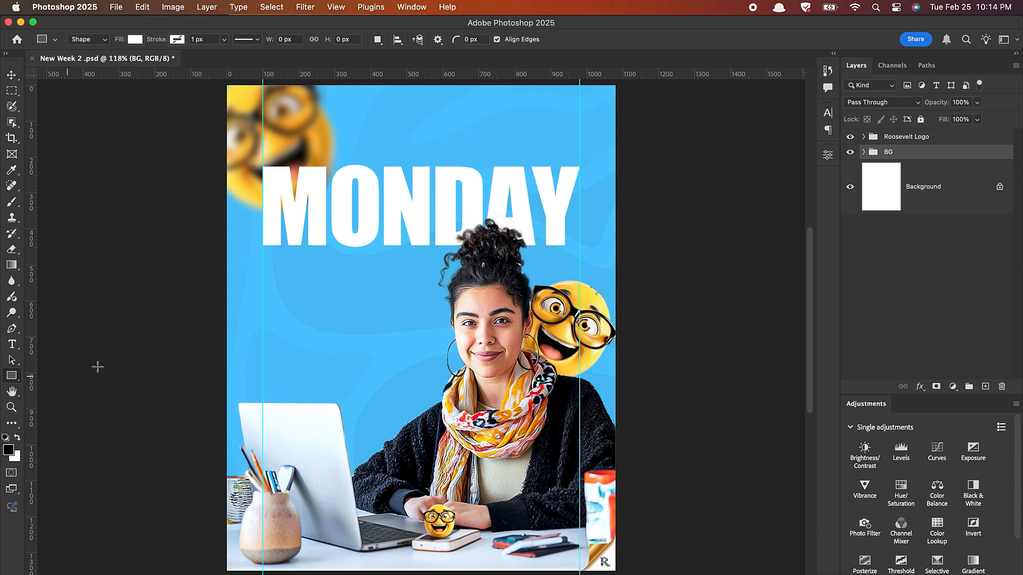
{"action": "left_click_drag", "start_coordinate": [262, 255], "coordinate": [435, 286]}
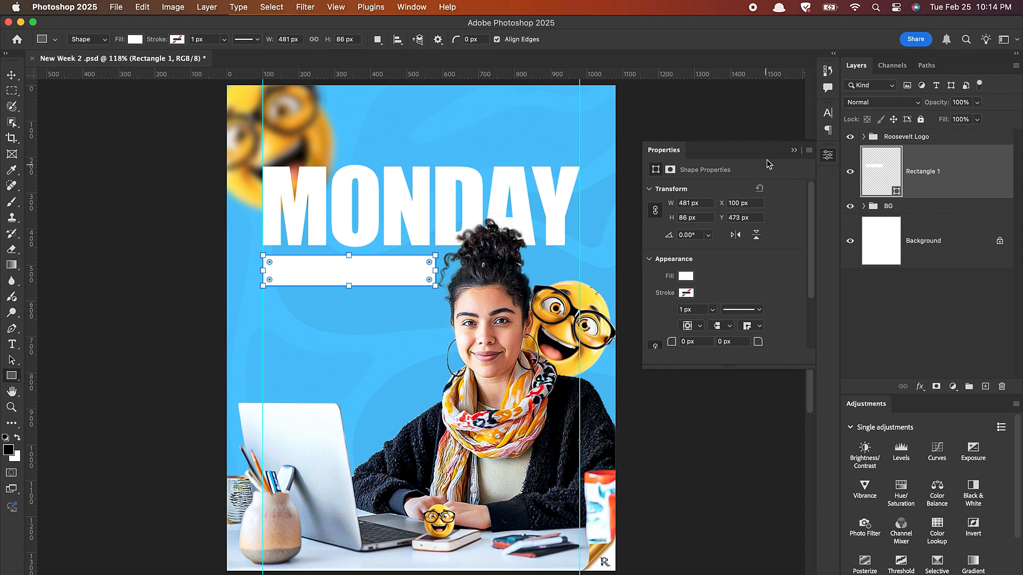
{"action": "left_click", "coordinate": [794, 150]}
Nudge the white rectangle up slightly, closer to the MONDAY headline
{"action": "left_click", "coordinate": [12, 76]}
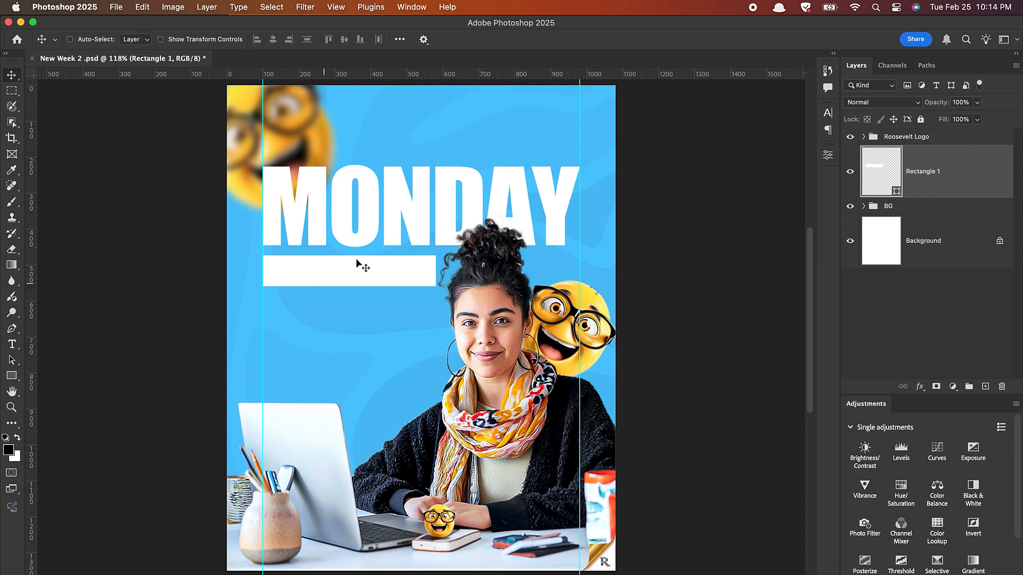
{"action": "scroll", "coordinate": [389, 247], "scroll_direction": "up", "scroll_amount": 5}
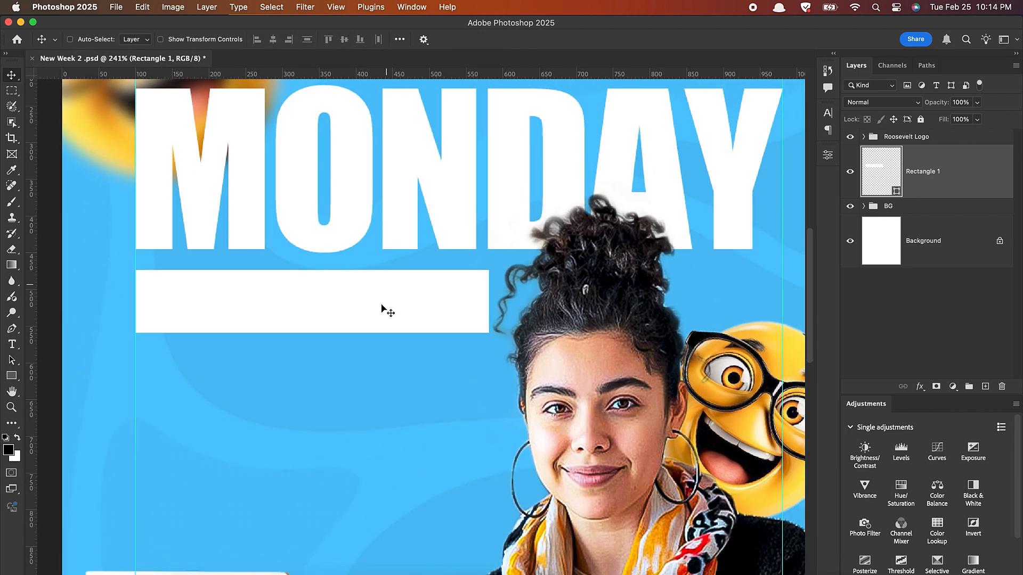
{"action": "key", "text": "Up"}
{"action": "key", "text": "Up"}
{"action": "key", "text": "Up"}
{"action": "key", "text": "Up"}
{"action": "key", "text": "Up"}
{"action": "key", "text": "Up"}
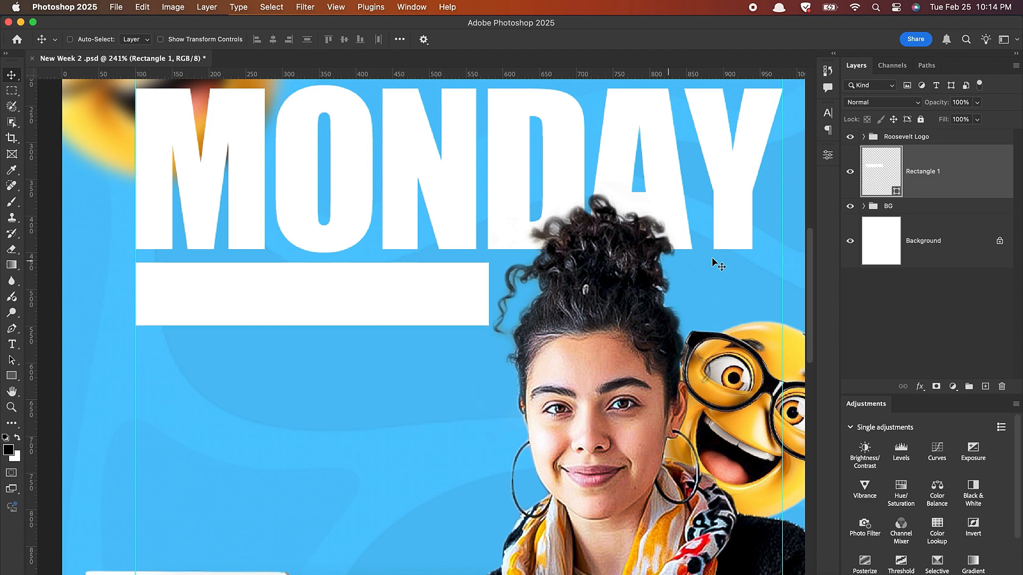
Recolour the rectangle yellow (#ffd531) by sampling the emoji beside the model
{"action": "double_click", "coordinate": [896, 191]}
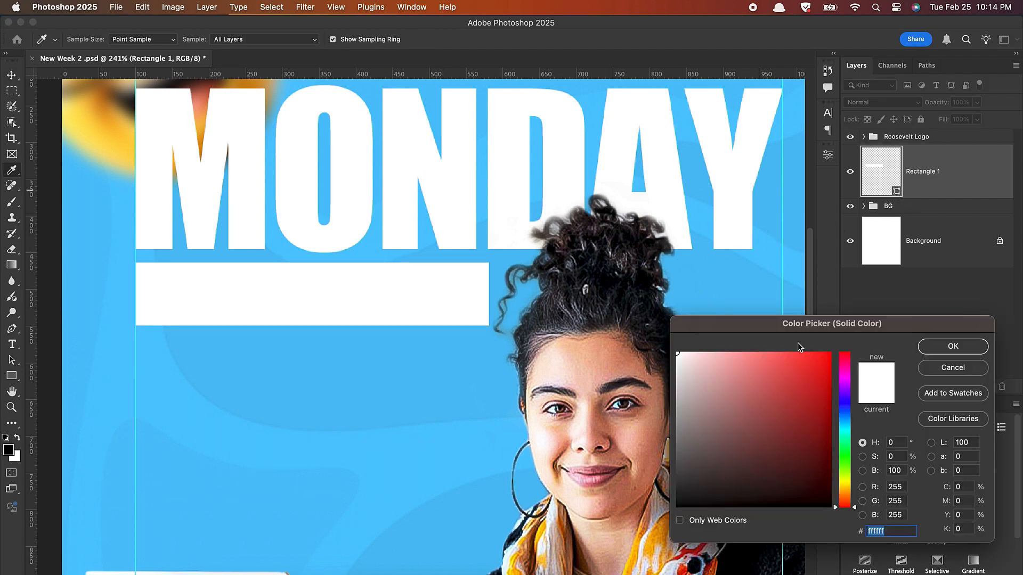
{"action": "left_click_drag", "start_coordinate": [792, 327], "coordinate": [949, 206]}
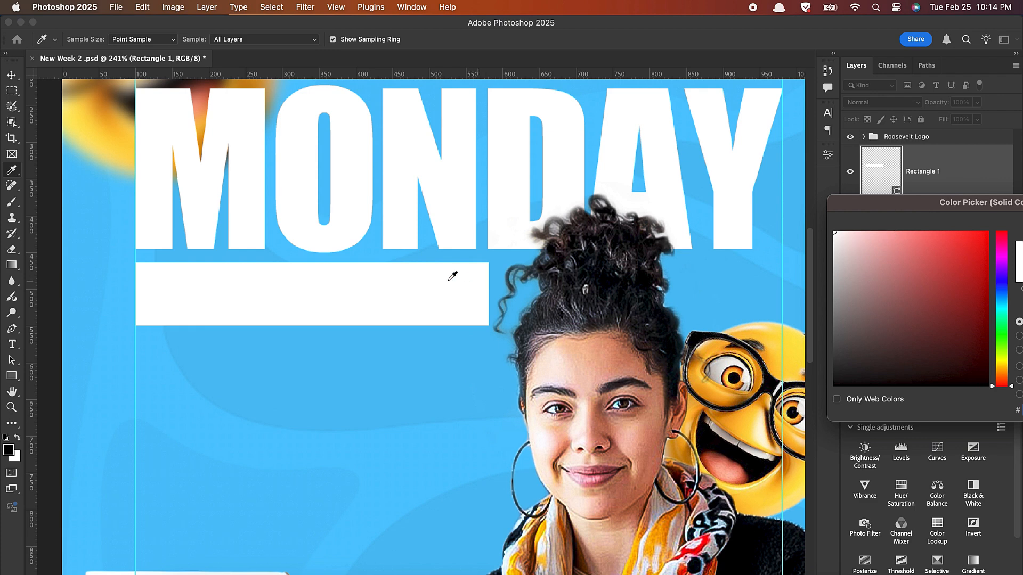
{"action": "left_click", "coordinate": [792, 363]}
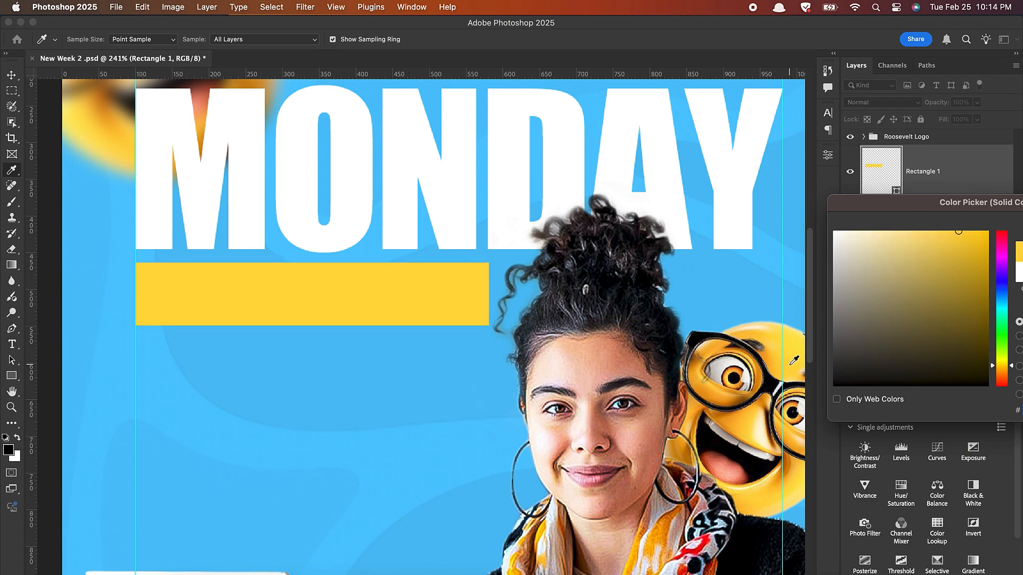
{"action": "left_click_drag", "start_coordinate": [919, 207], "coordinate": [743, 206]}
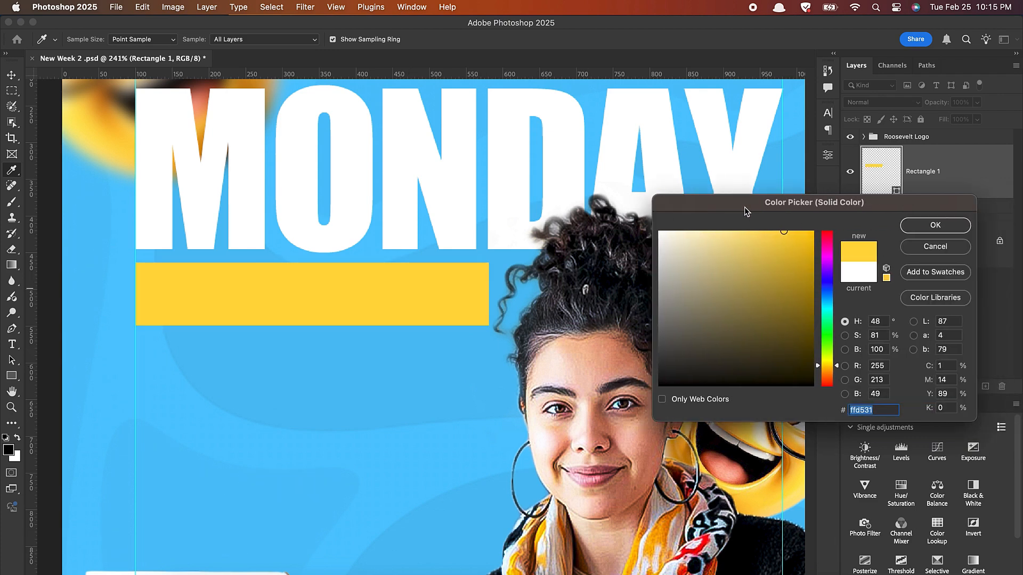
{"action": "left_click", "coordinate": [915, 234]}
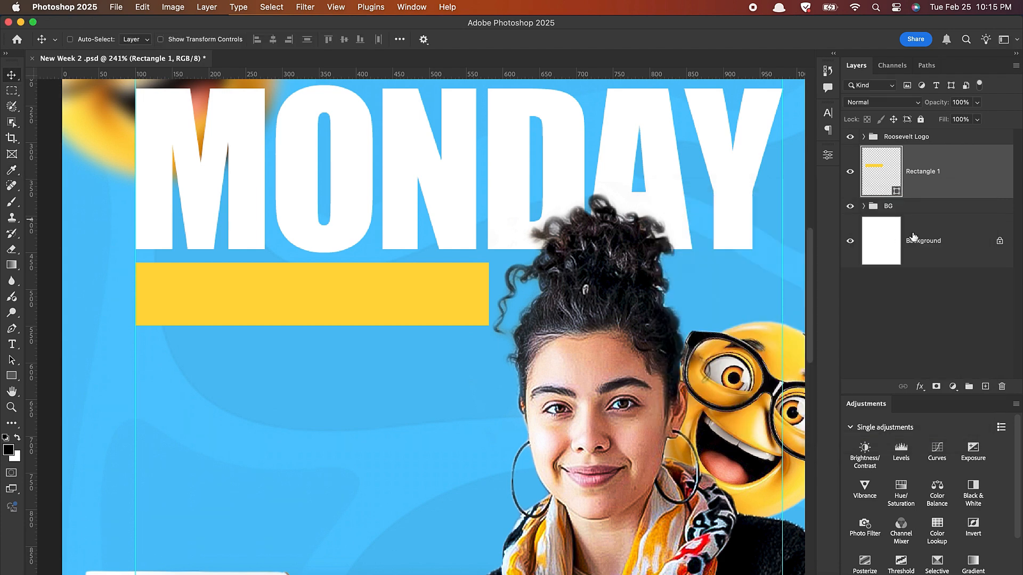
Add a new text layer reading "Happy New Week" below the yellow rectangle
{"action": "left_click", "coordinate": [11, 344]}
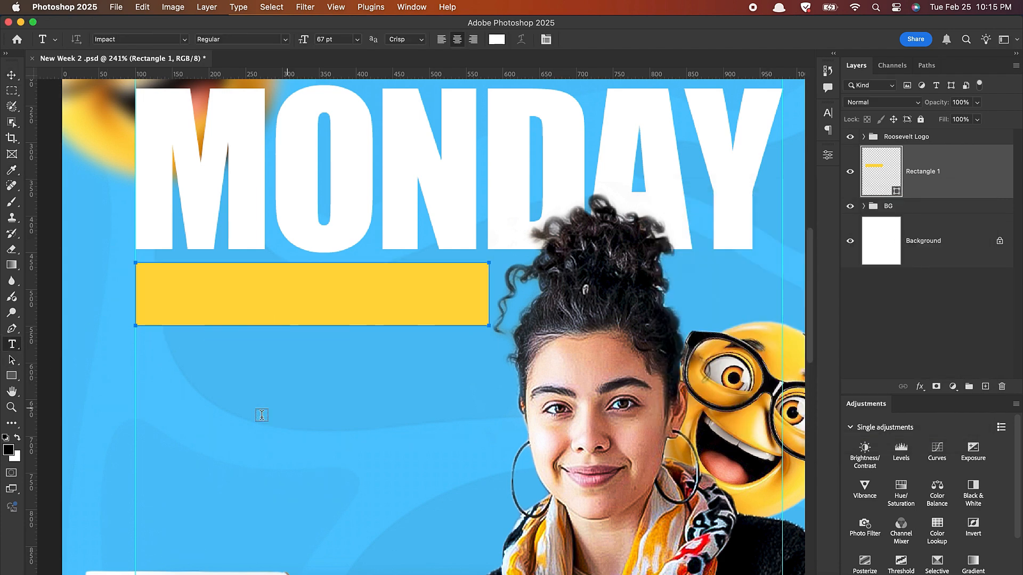
{"action": "left_click", "coordinate": [164, 373]}
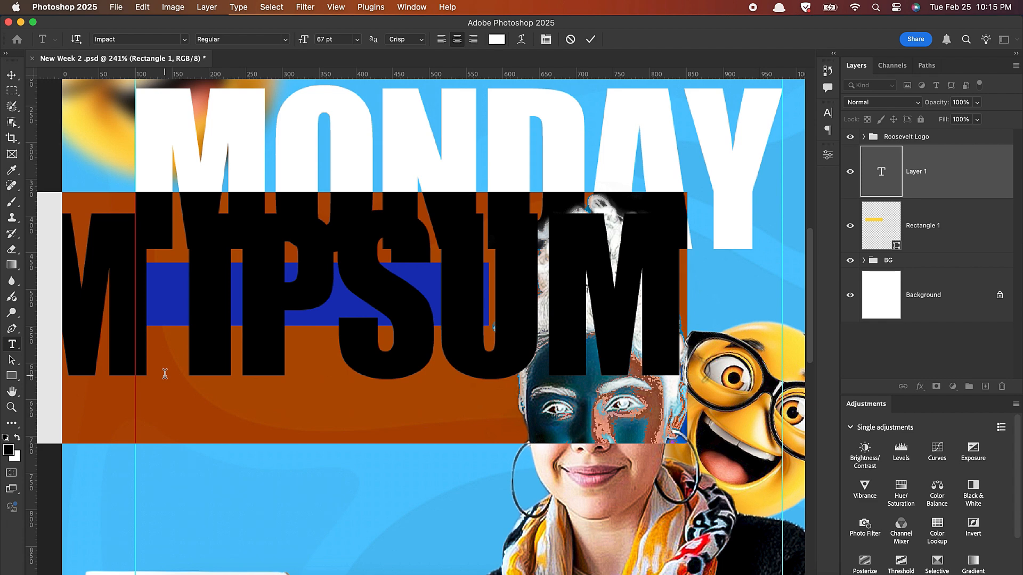
{"action": "type", "text": "HAPP"}
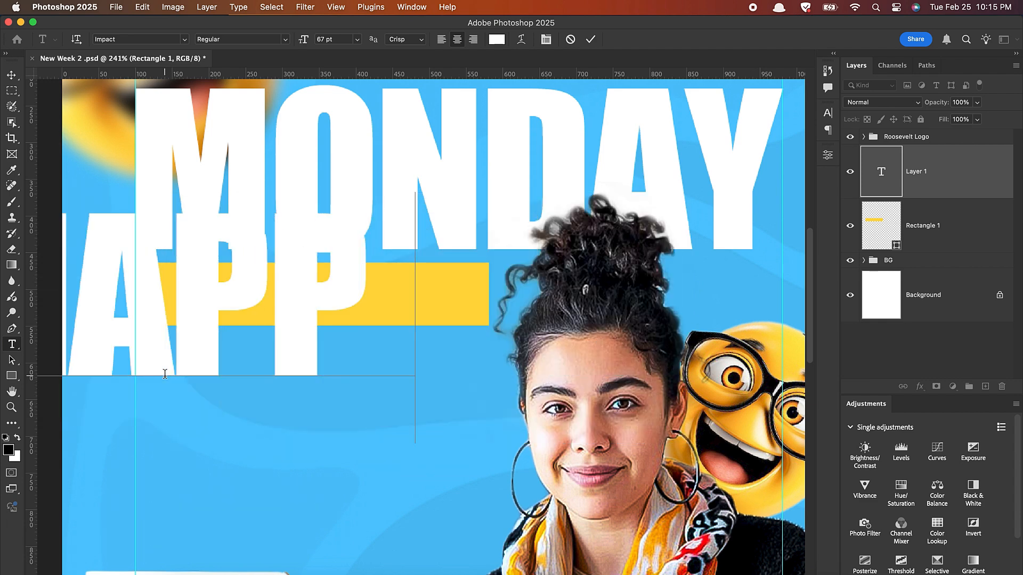
{"action": "type", "text": "Y"}
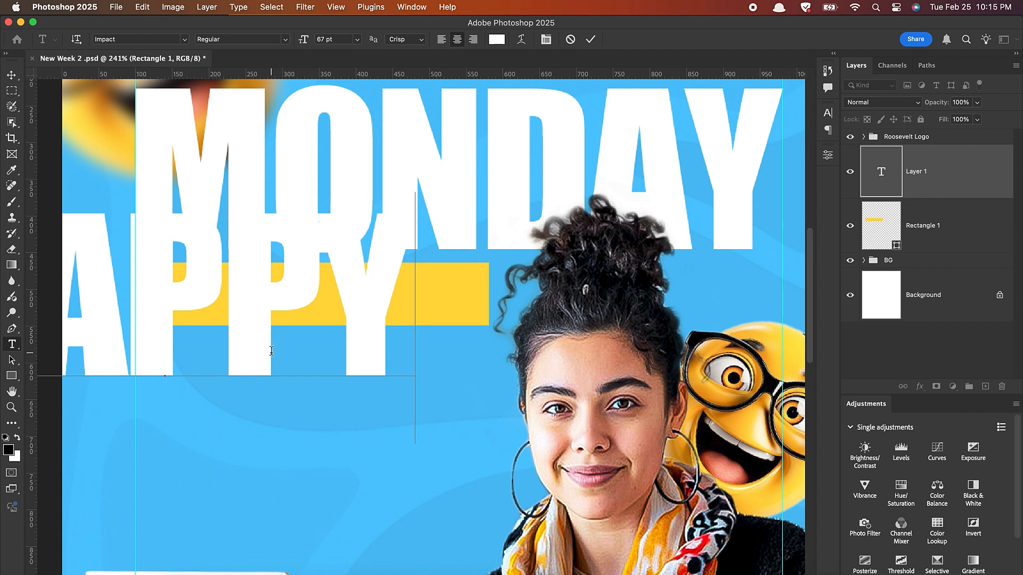
{"action": "type", "text": "NEW"}
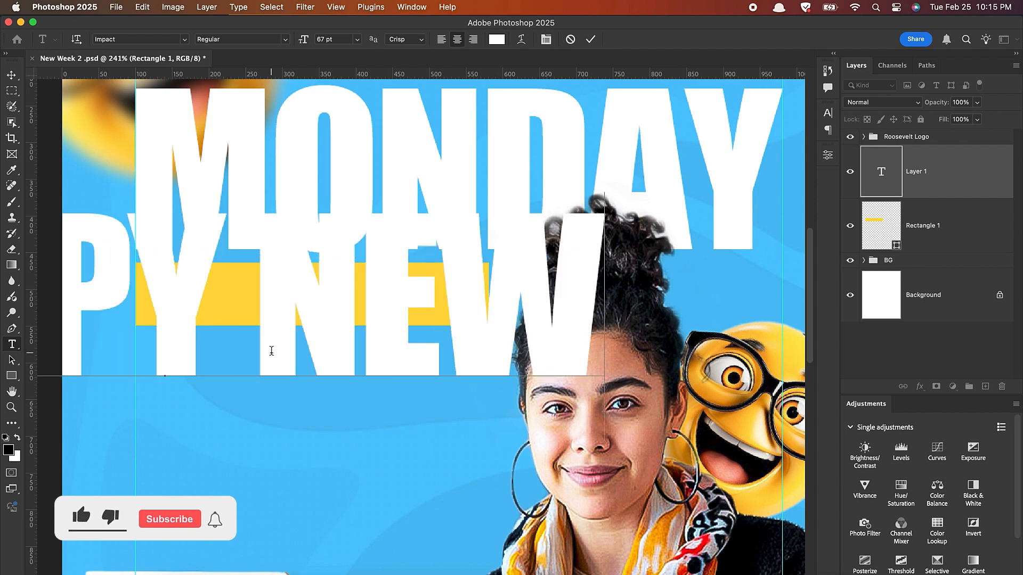
{"action": "type", "text": " WEEK"}
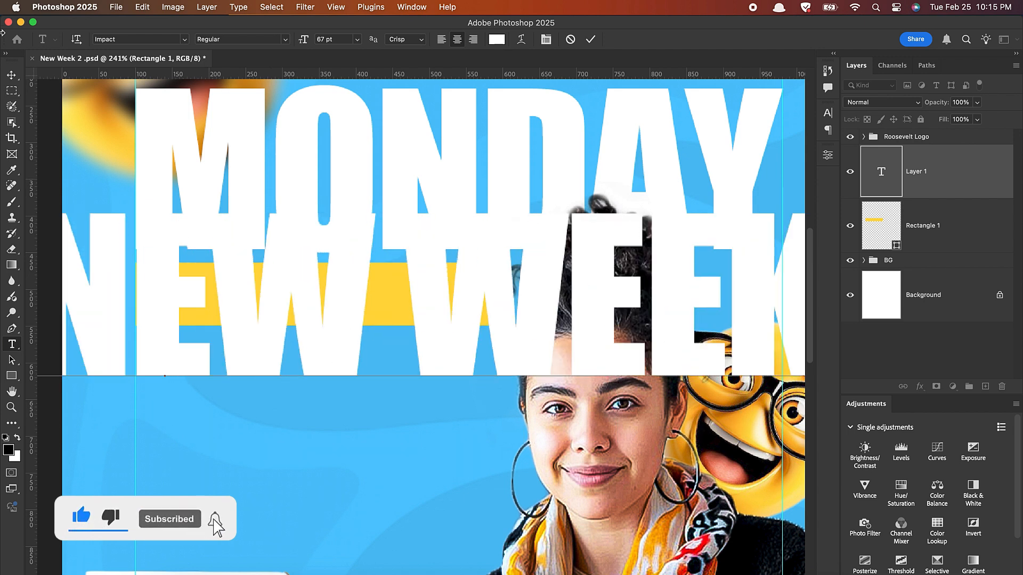
{"action": "left_click", "coordinate": [11, 74]}
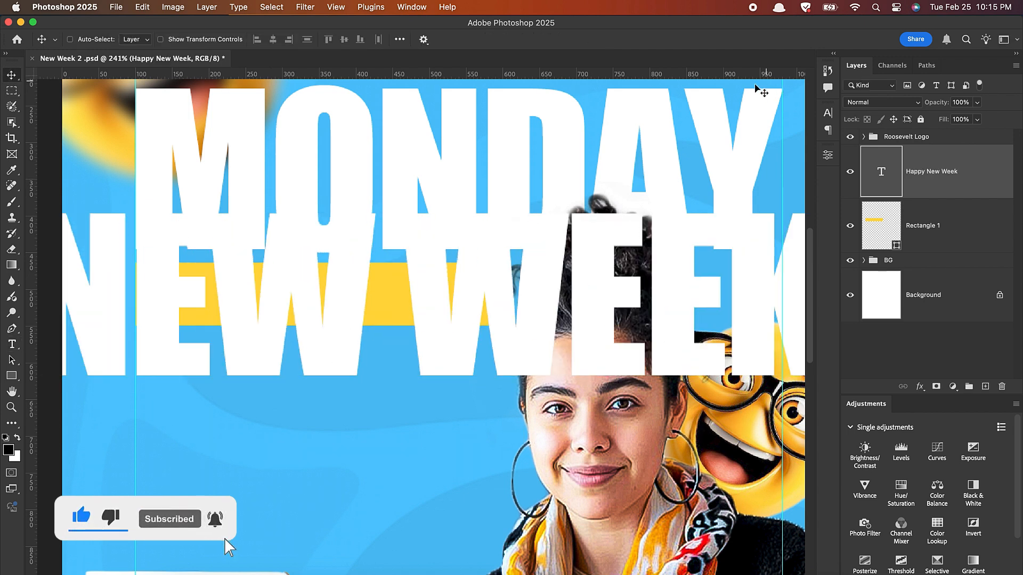
Set the Happy New Week text to 12 pt and move it onto the yellow rectangle
{"action": "left_click", "coordinate": [827, 113]}
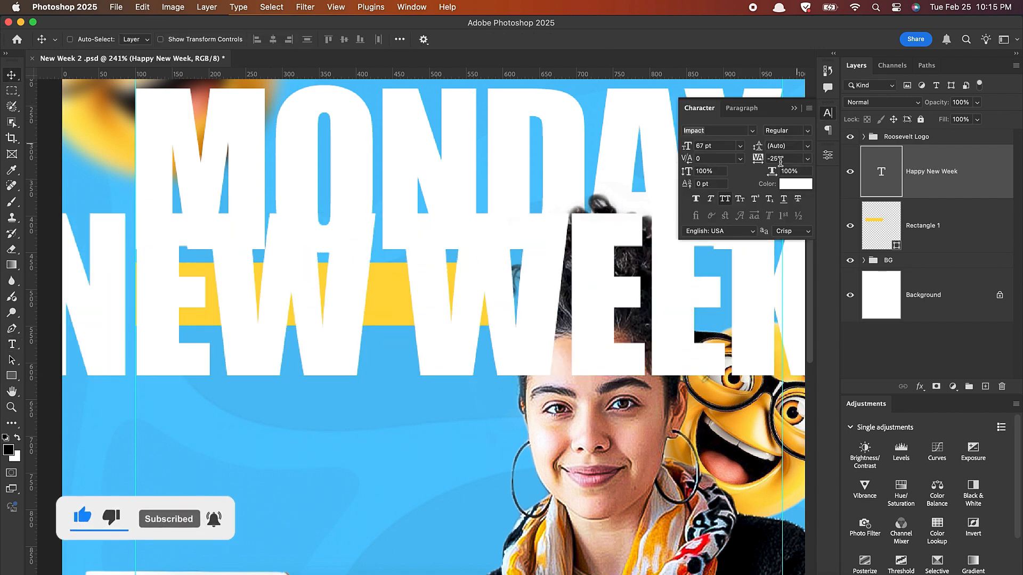
{"action": "left_click", "coordinate": [740, 146]}
{"action": "left_click", "coordinate": [718, 233]}
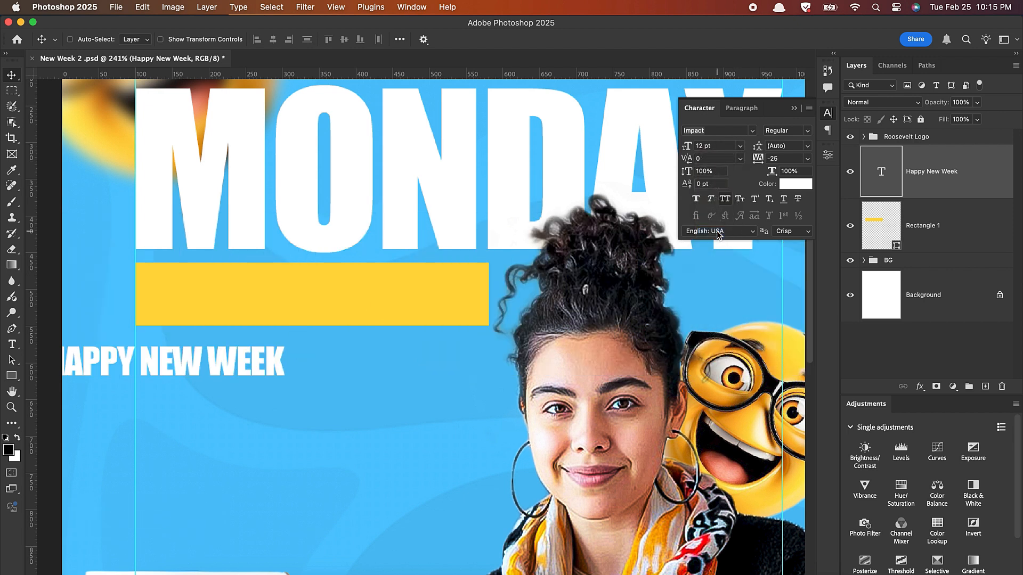
{"action": "left_click_drag", "start_coordinate": [166, 356], "coordinate": [302, 292]}
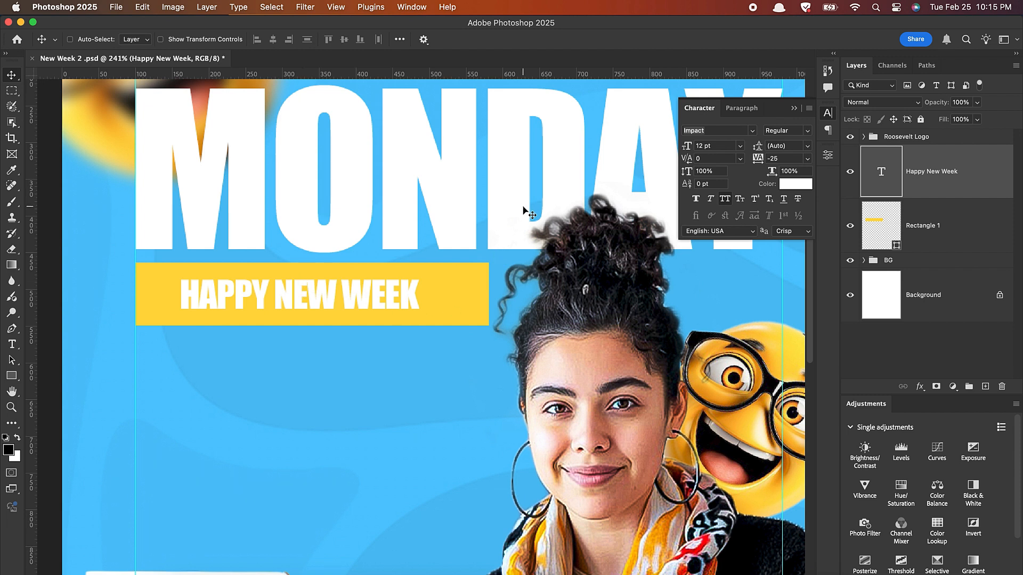
Turn off All Caps for the Happy New Week text and change its font to Montserrat Bold
{"action": "left_click", "coordinate": [724, 200]}
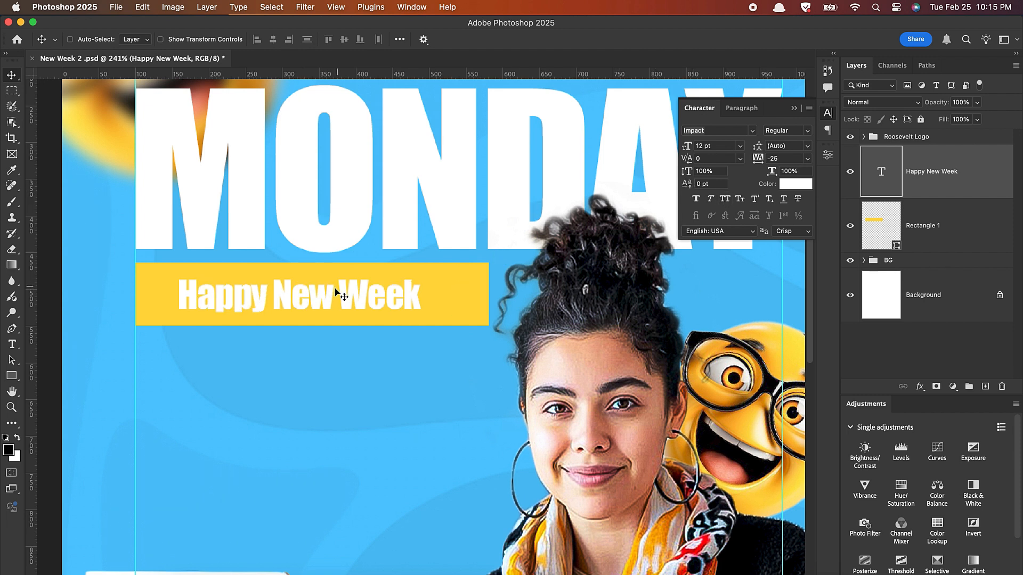
{"action": "left_click", "coordinate": [717, 132]}
{"action": "type", "text": "mont"}
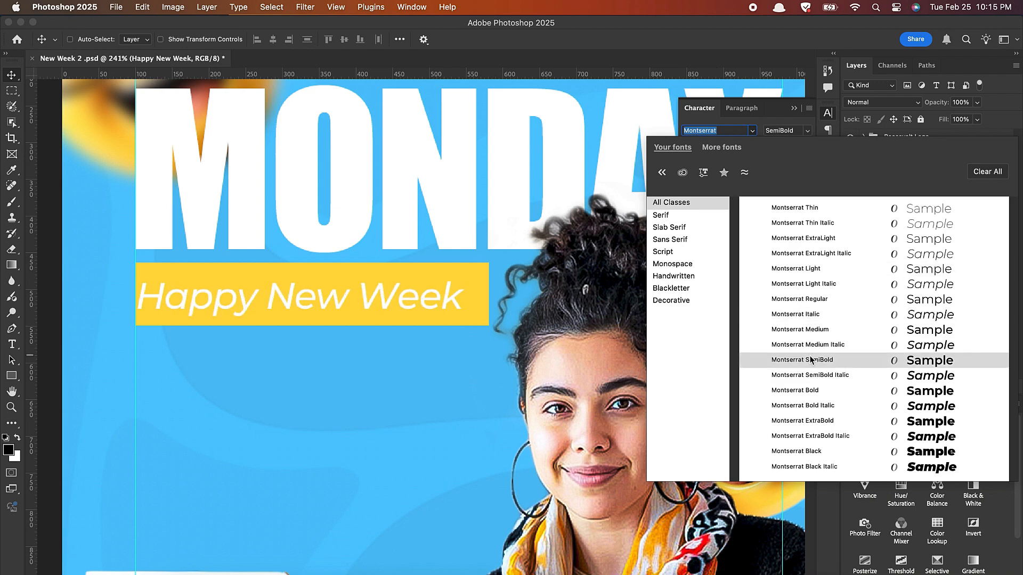
{"action": "left_click", "coordinate": [807, 393]}
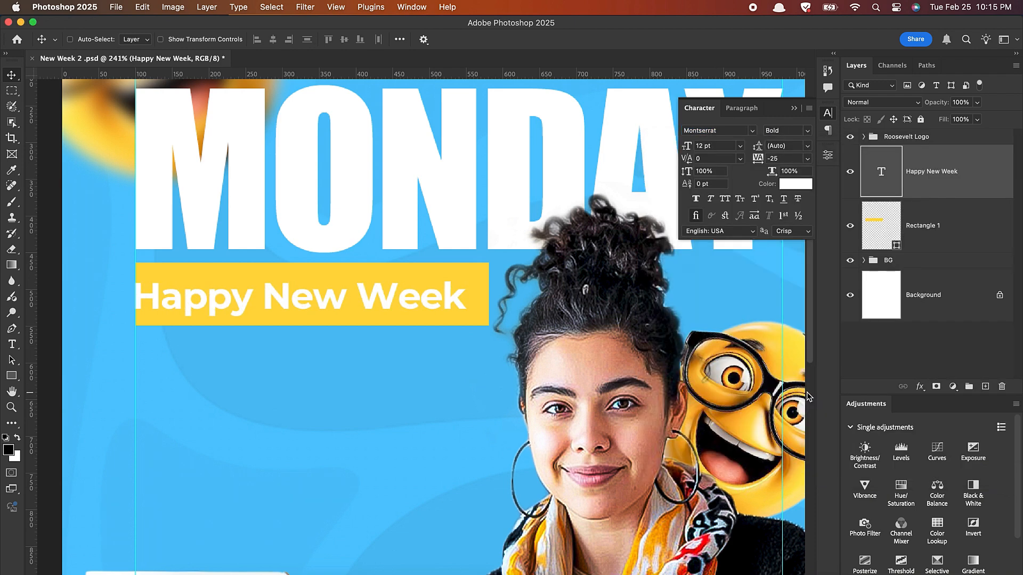
Set the tracking of the Happy New Week text to -50
{"action": "left_click_drag", "start_coordinate": [784, 159], "coordinate": [772, 159]}
{"action": "type", "text": "-5"}
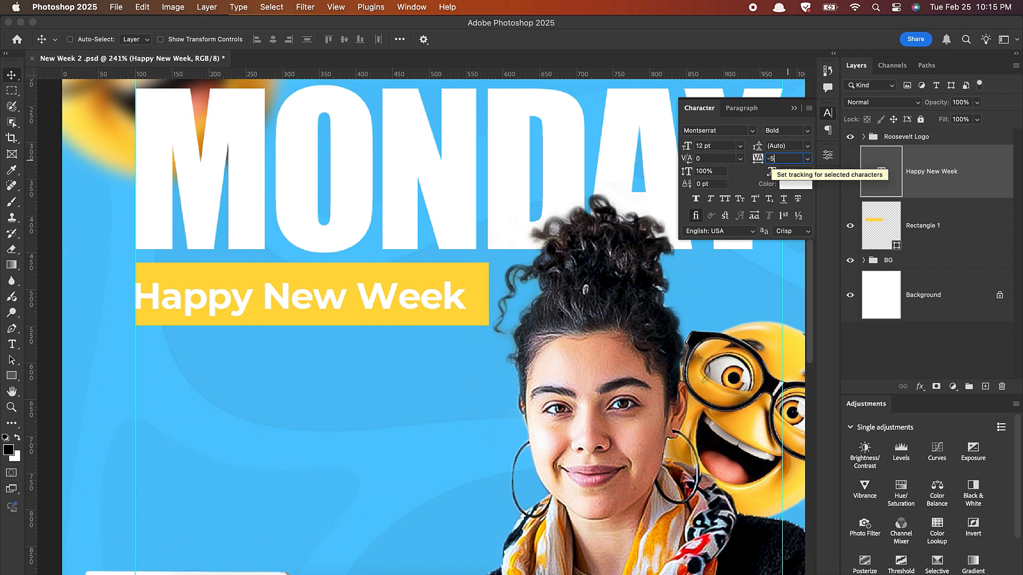
{"action": "key", "text": "Return"}
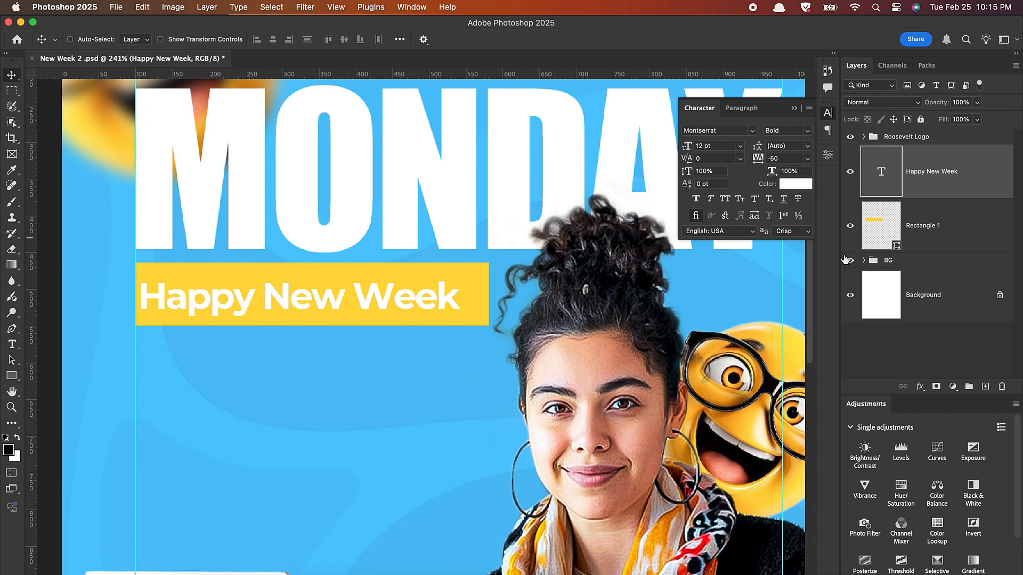
Change the Happy New Week text colour to dark grey #302f34
{"action": "left_click", "coordinate": [792, 185]}
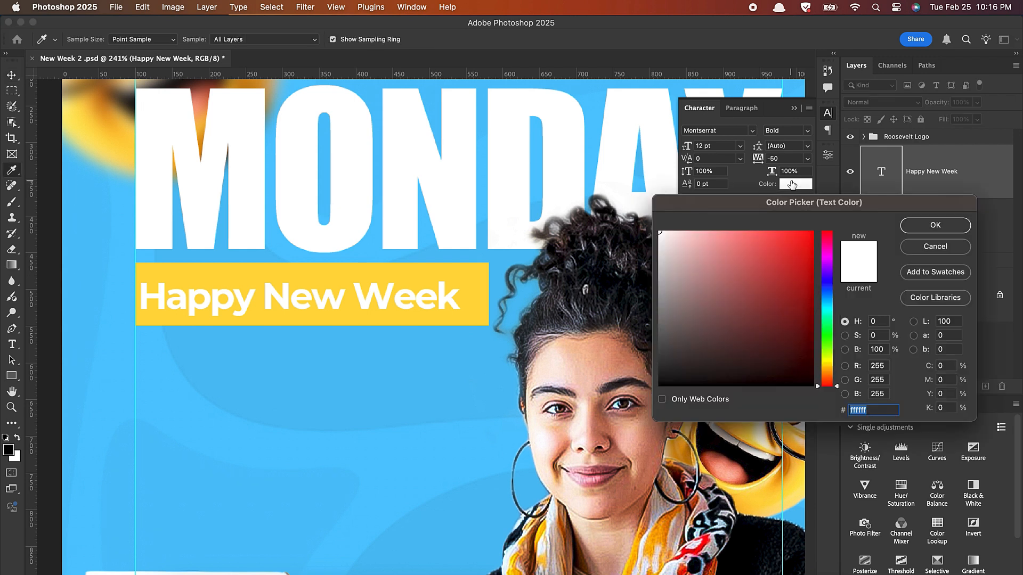
{"action": "type", "text": "302"}
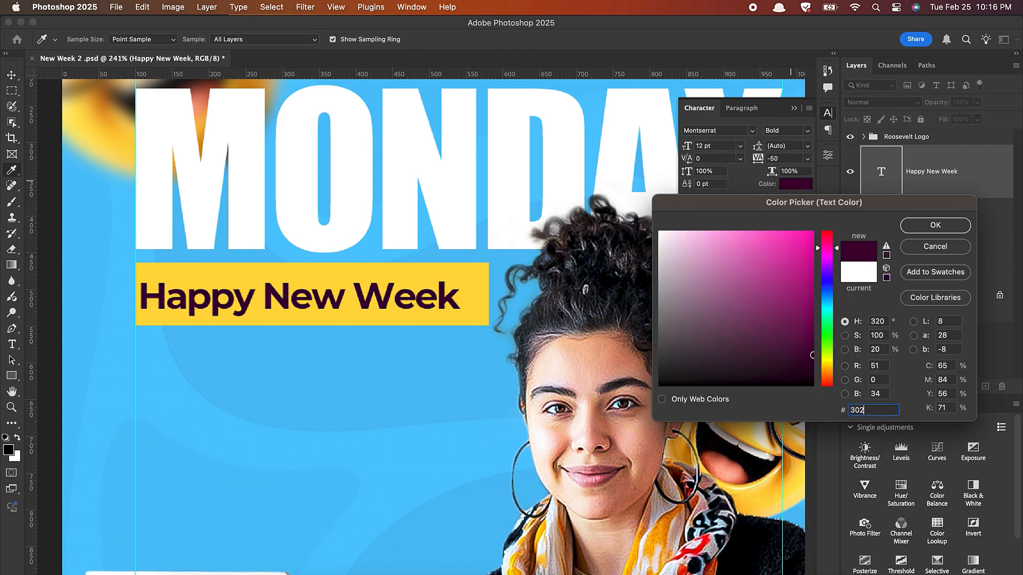
{"action": "type", "text": "f34"}
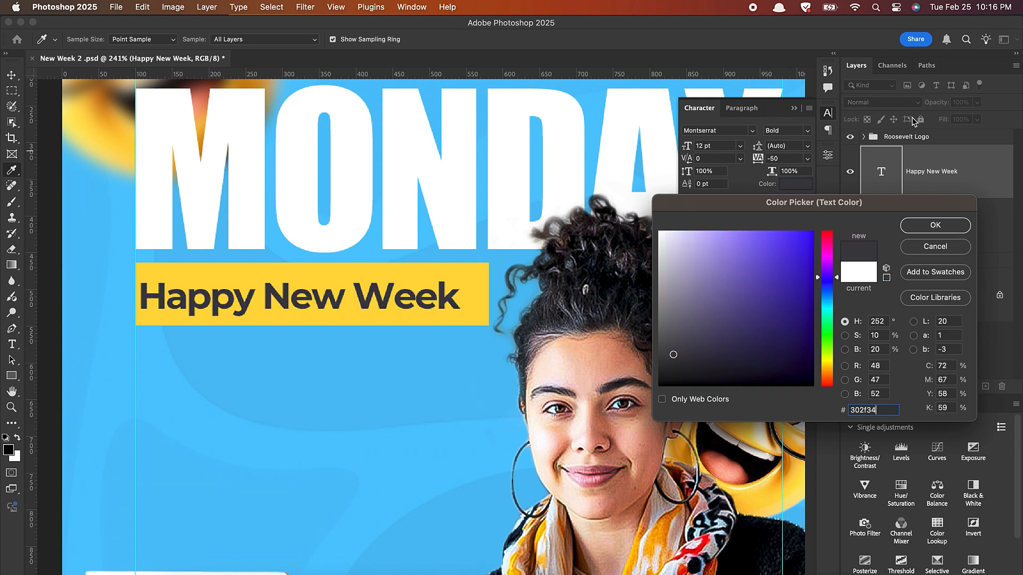
{"action": "left_click", "coordinate": [935, 225]}
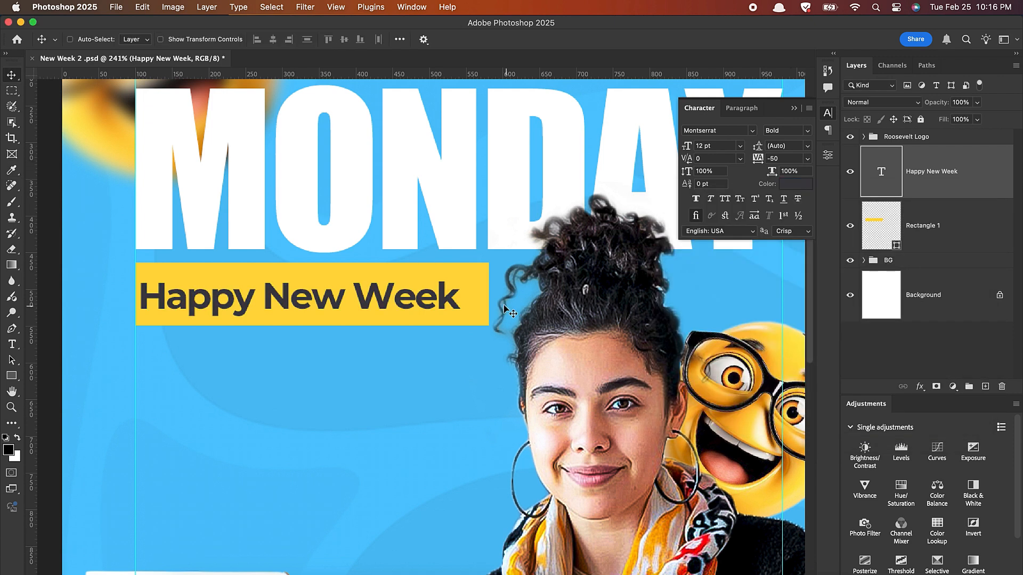
Centre the Happy New Week text and the yellow rectangle on each other horizontally and vertically
{"action": "left_click", "coordinate": [964, 228], "text": "shift"}
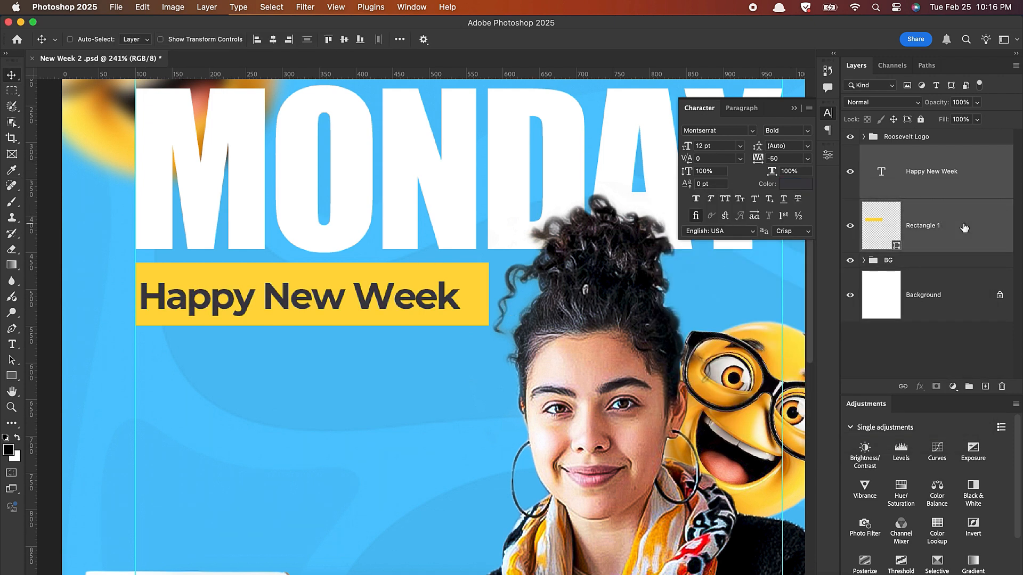
{"action": "left_click", "coordinate": [273, 40]}
{"action": "left_click", "coordinate": [343, 40]}
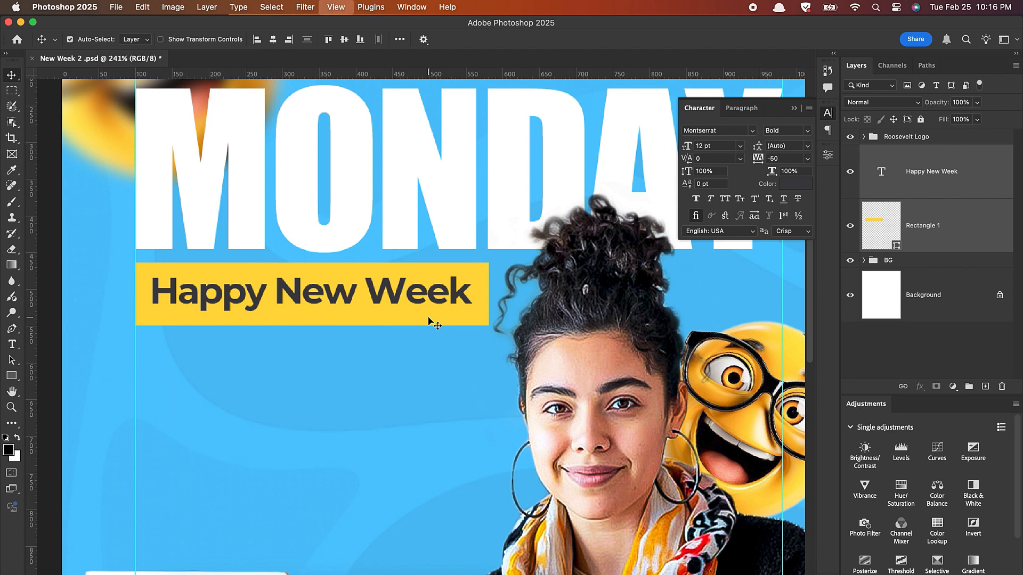
{"action": "key", "text": "super+0"}
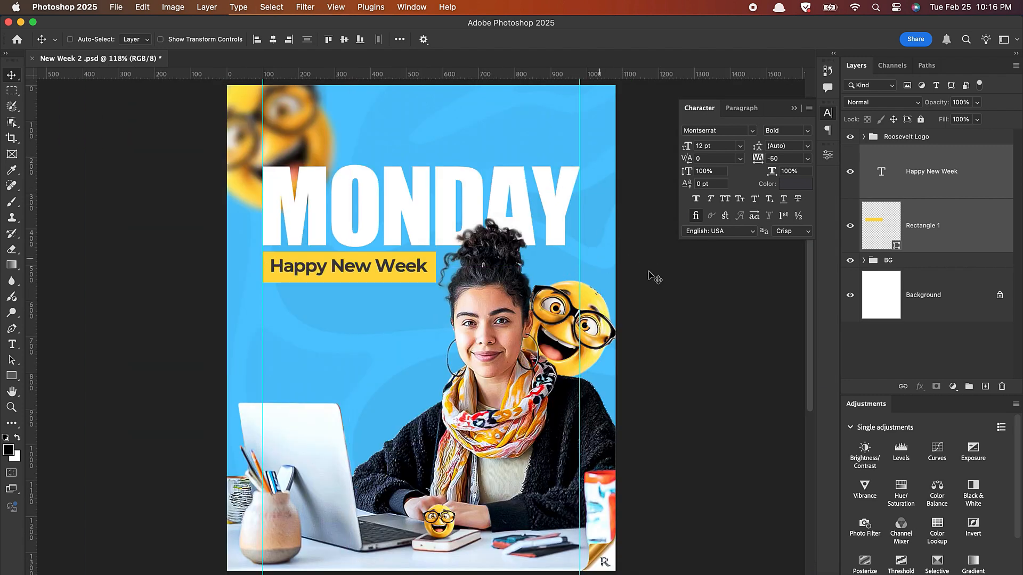
Group the Happy New Week text with the yellow rectangle and name the group Happy New Week
{"action": "double_click", "coordinate": [927, 171]}
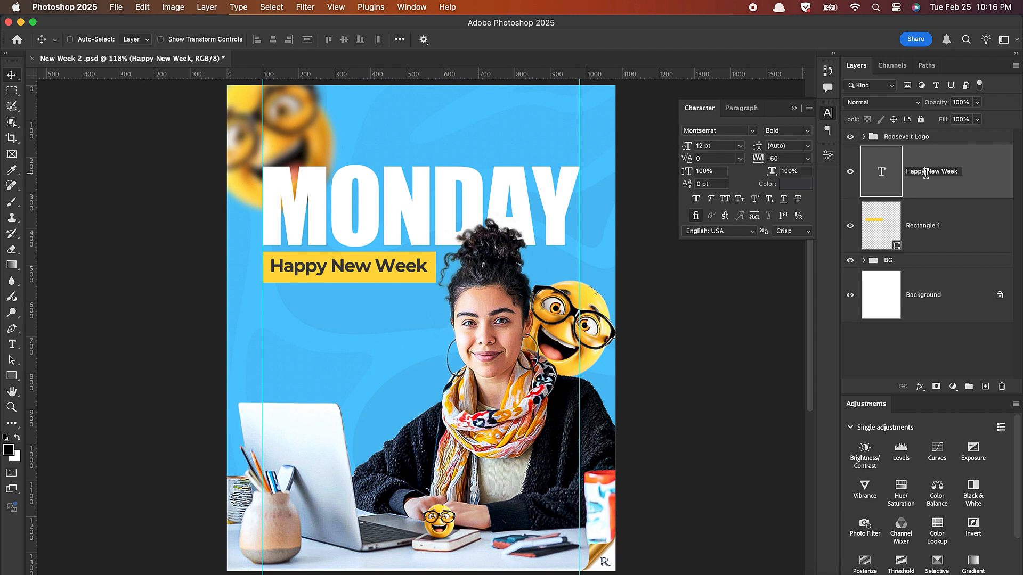
{"action": "key", "text": "super+c"}
{"action": "key", "text": "super+c"}
{"action": "left_click", "coordinate": [950, 230], "text": "super"}
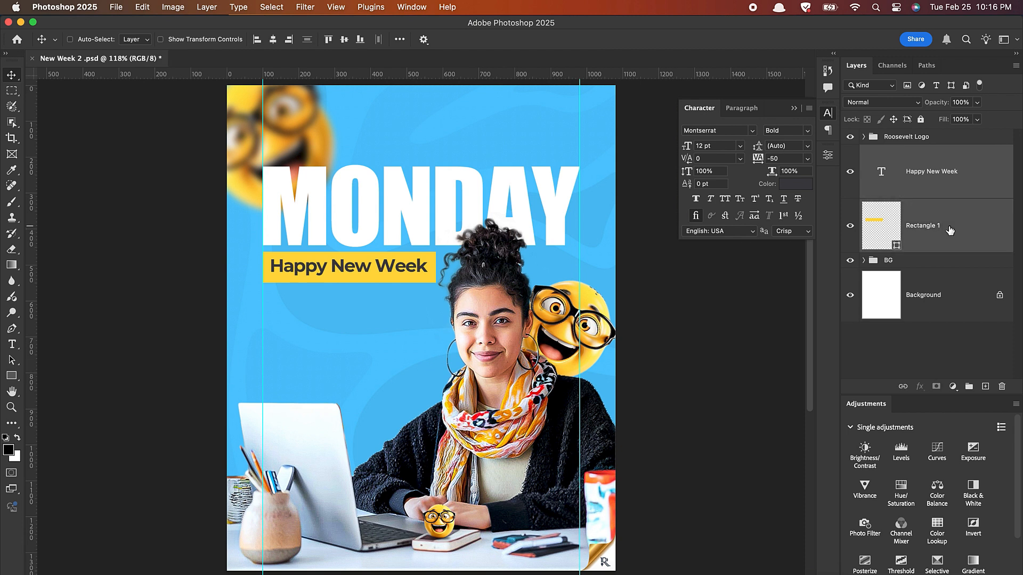
{"action": "key", "text": "super+g"}
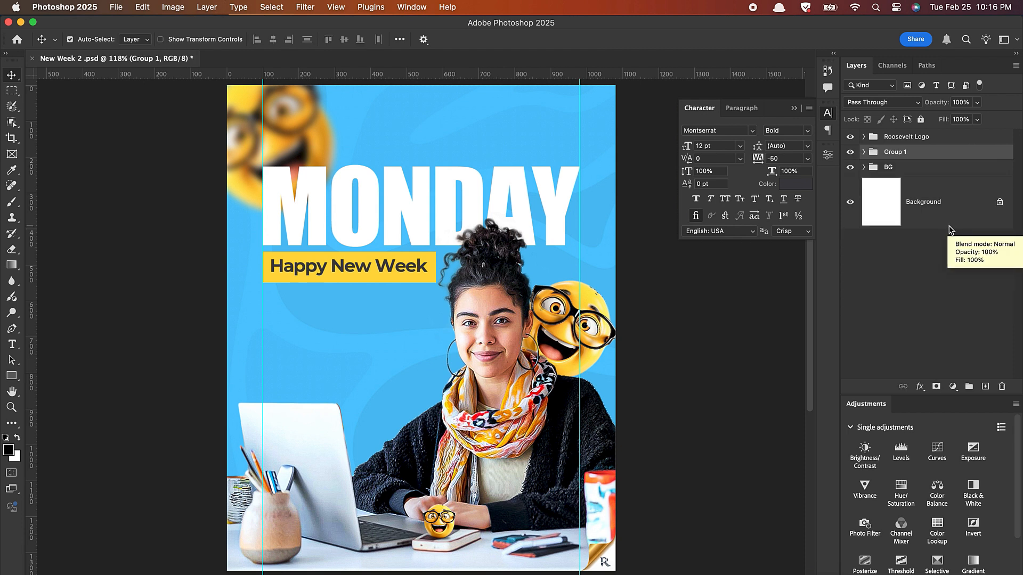
{"action": "double_click", "coordinate": [901, 152]}
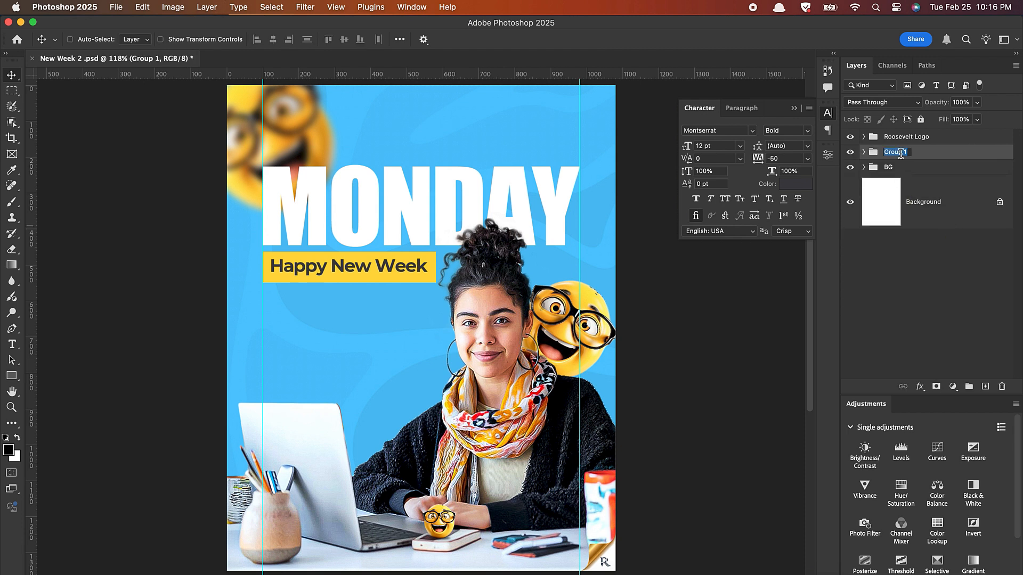
{"action": "key", "text": "super+v"}
{"action": "key", "text": "Return"}
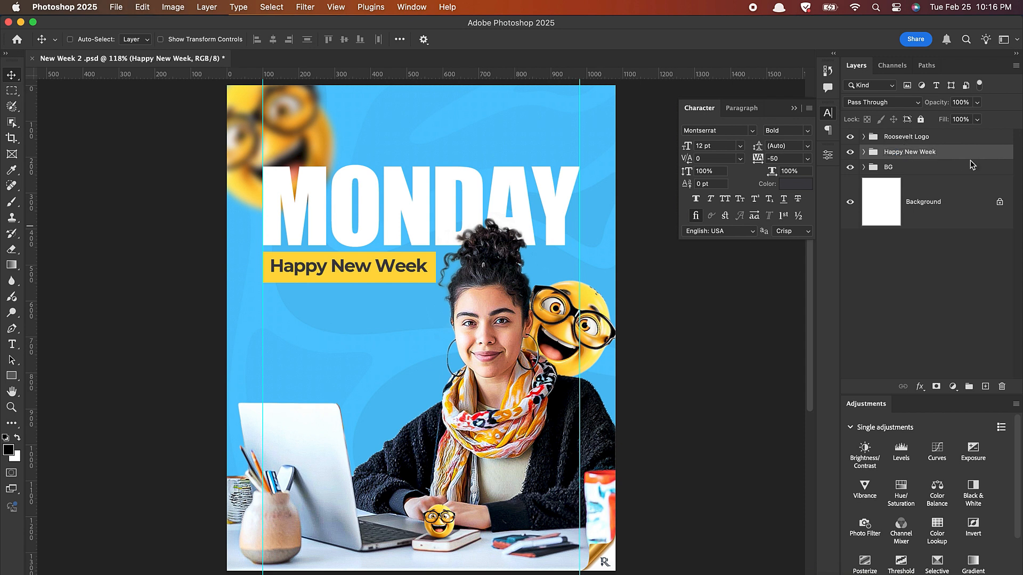
{"action": "left_click", "coordinate": [851, 153]}
{"action": "left_click", "coordinate": [851, 153]}
Place RM Logo (2).png in the post, scale it to 15.29%, and position it centred above the MONDAY headline
{"action": "left_click", "coordinate": [182, 573]}
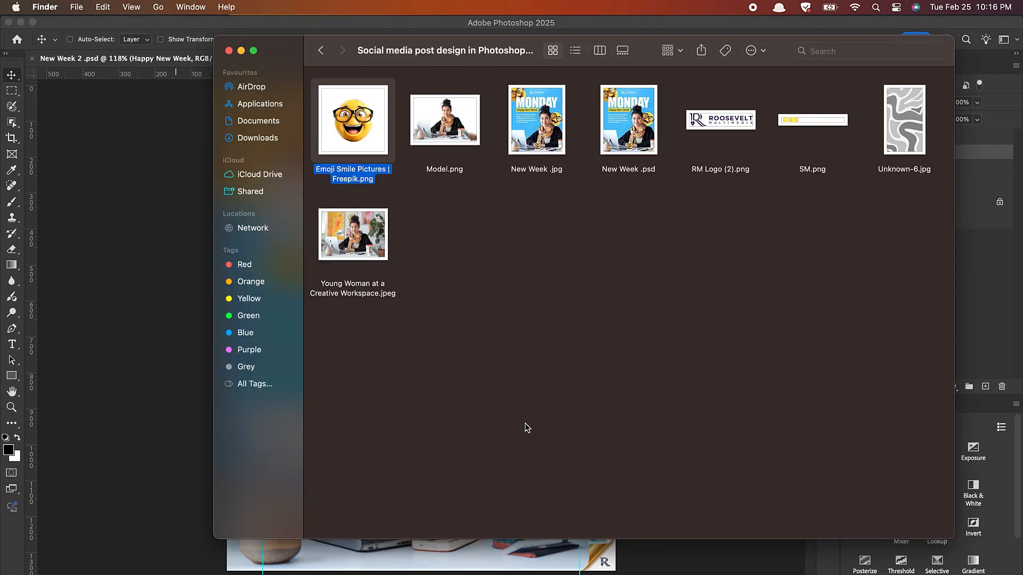
{"action": "left_click_drag", "start_coordinate": [724, 123], "coordinate": [107, 194]}
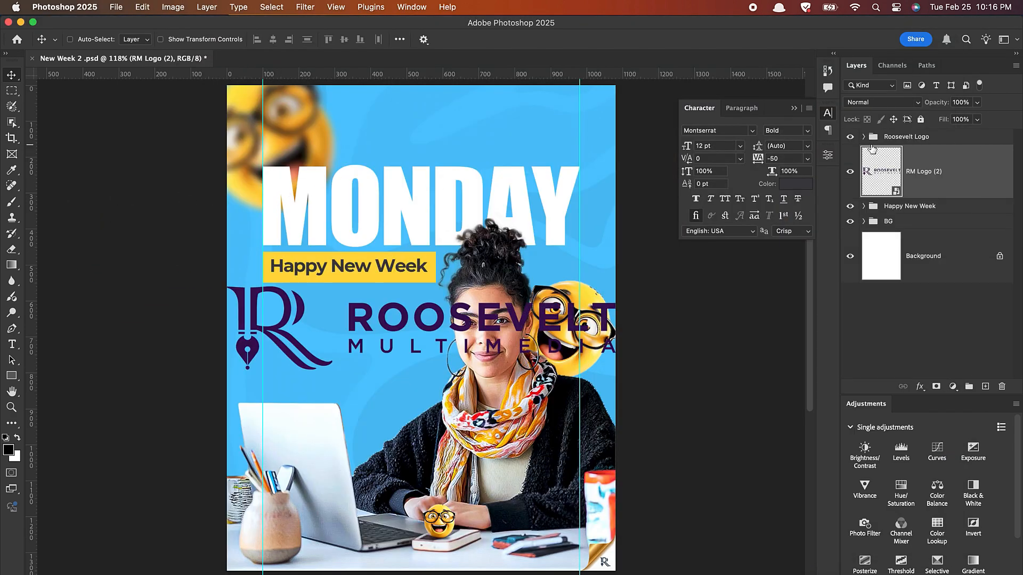
{"action": "key", "text": "super+t"}
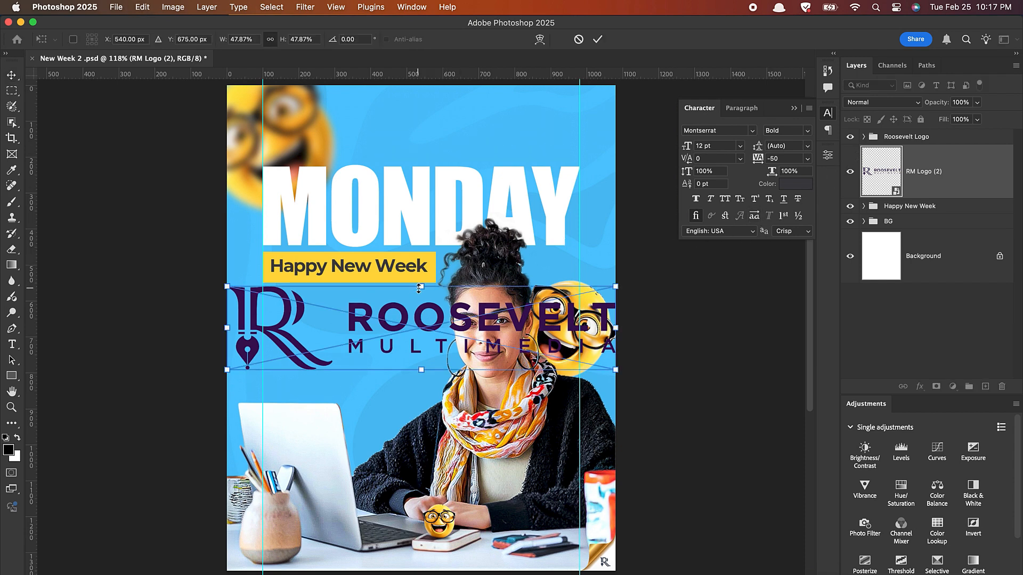
{"action": "left_click_drag", "start_coordinate": [419, 288], "coordinate": [423, 133]}
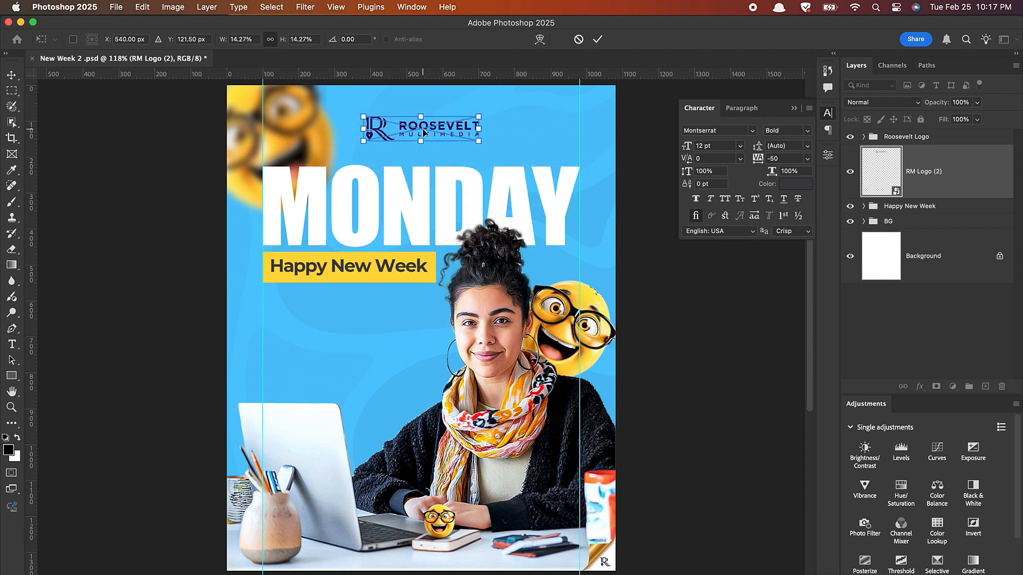
{"action": "left_click_drag", "start_coordinate": [479, 116], "coordinate": [482, 113]}
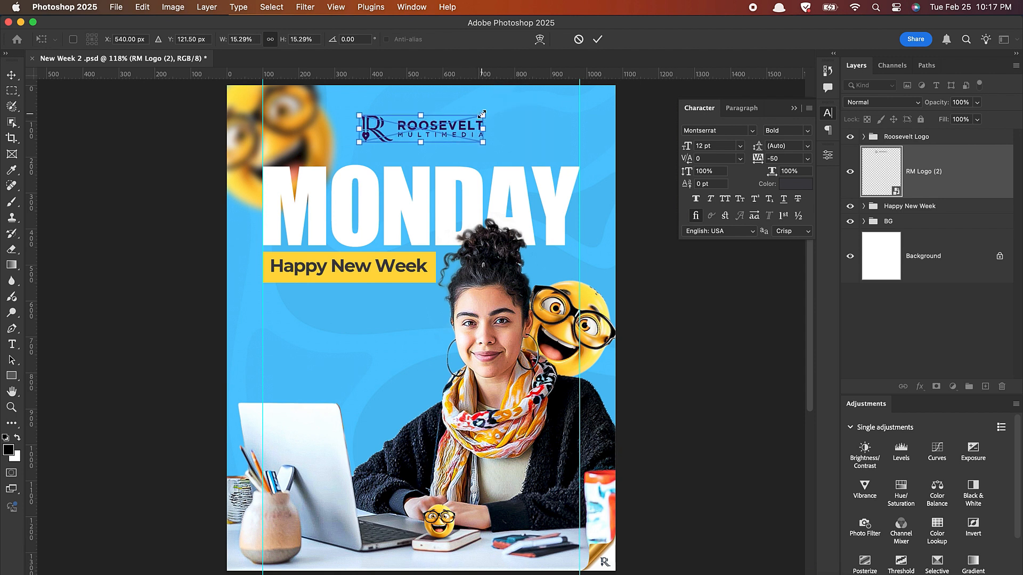
{"action": "key", "text": "Return"}
{"action": "key", "text": "Up"}
{"action": "key", "text": "Up"}
{"action": "key", "text": "Up"}
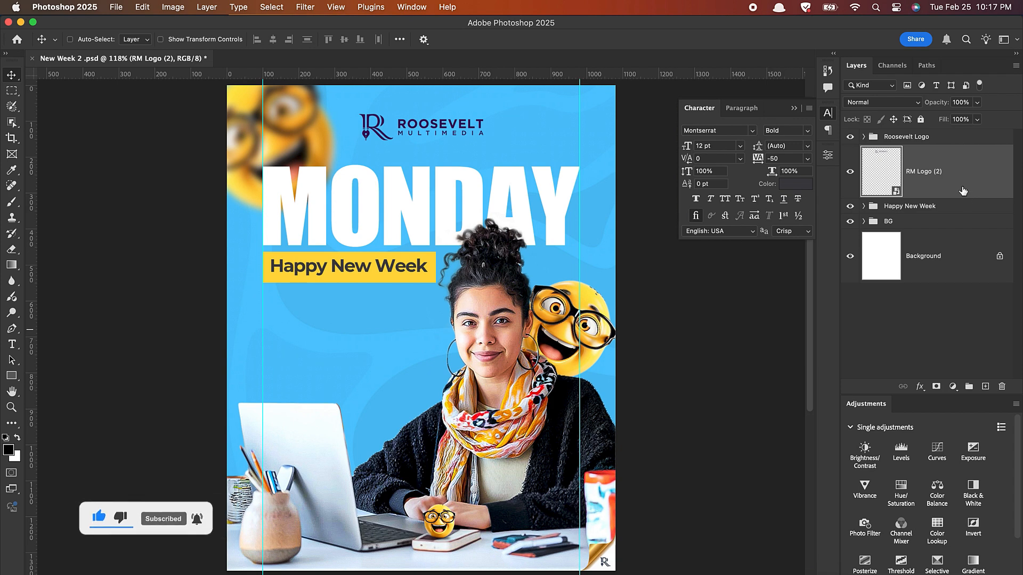
Apply a white #ffffff Color Overlay at 100% opacity to the RM Logo (2) layer
{"action": "left_click", "coordinate": [920, 387]}
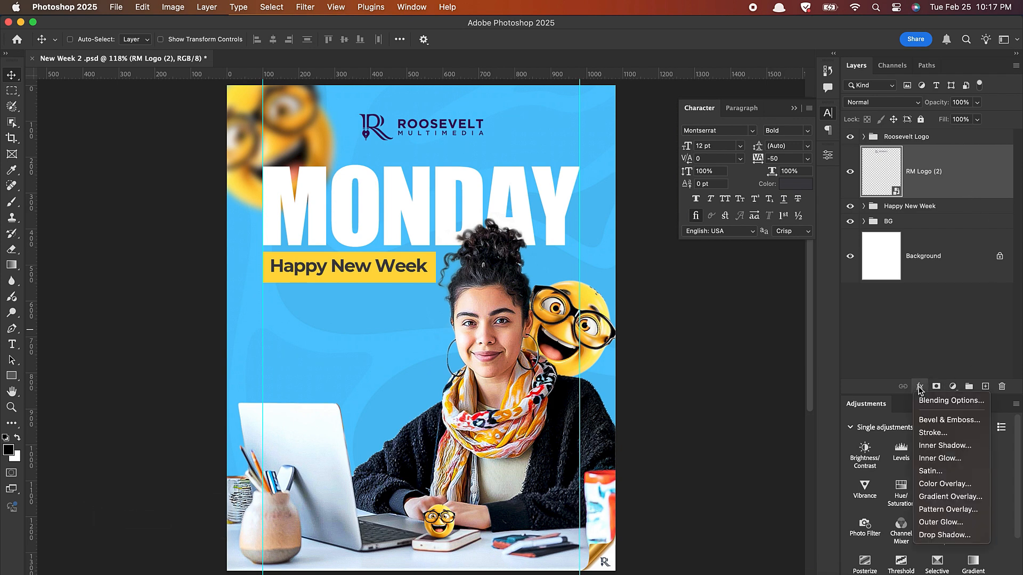
{"action": "left_click", "coordinate": [942, 484]}
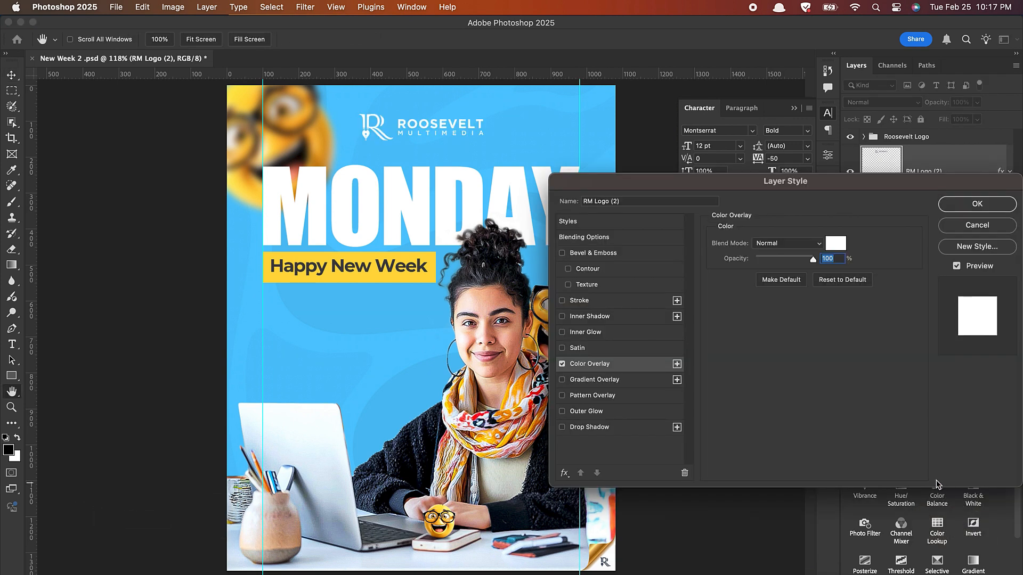
{"action": "left_click", "coordinate": [835, 244]}
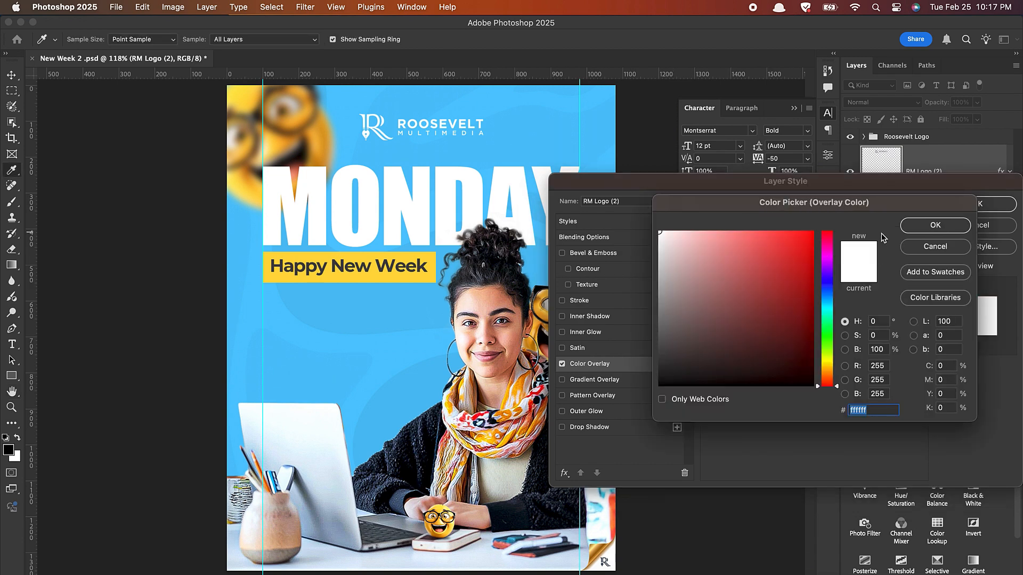
{"action": "left_click", "coordinate": [919, 226]}
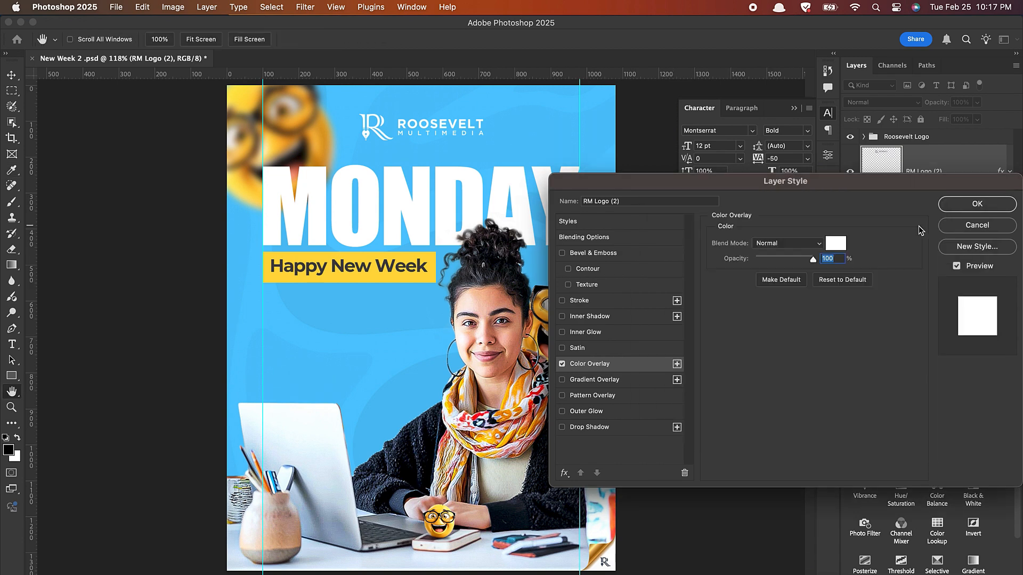
{"action": "left_click", "coordinate": [955, 207]}
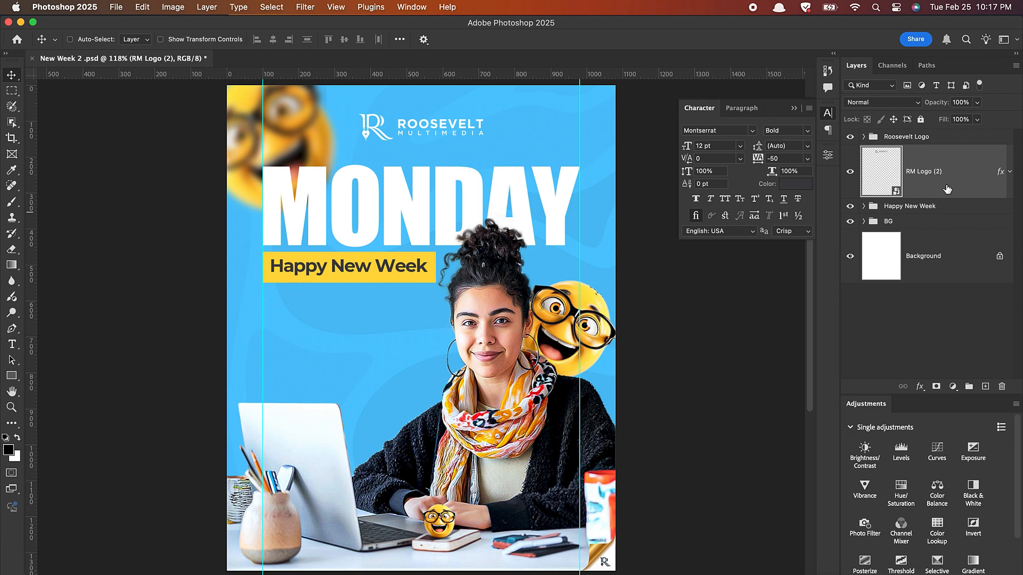
Put the RM Logo (2) layer in its own group and name the group Logo
{"action": "key", "text": "super+g"}
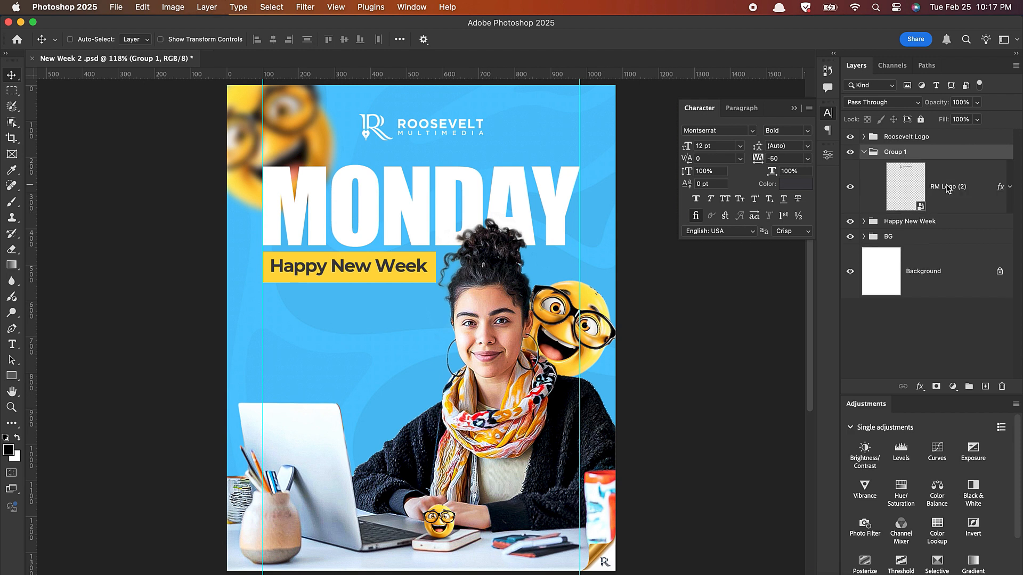
{"action": "double_click", "coordinate": [895, 152]}
{"action": "type", "text": "L"}
{"action": "key", "text": "Return"}
{"action": "left_click", "coordinate": [864, 153]}
{"action": "left_click", "coordinate": [850, 153]}
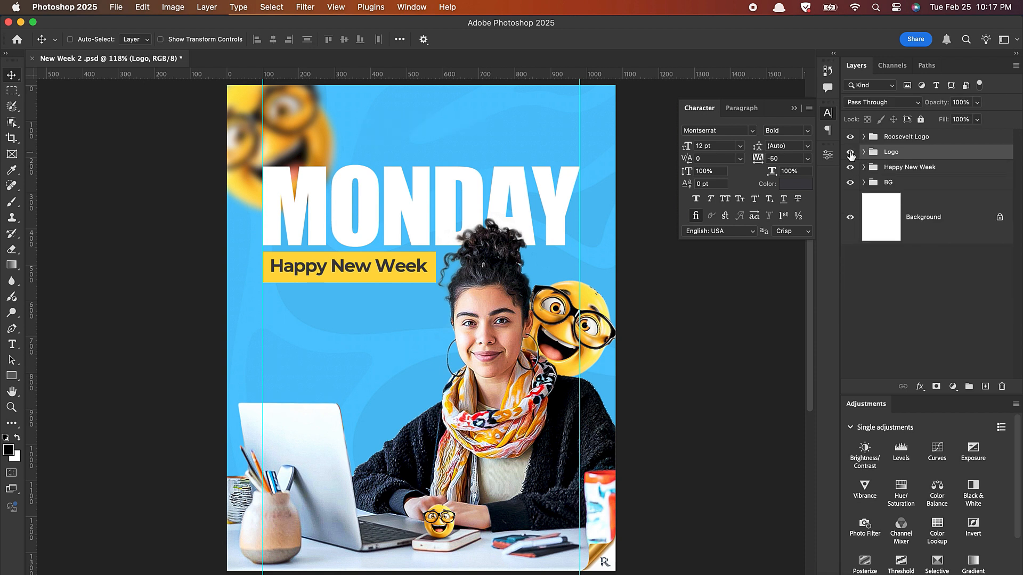
{"action": "left_click", "coordinate": [851, 153]}
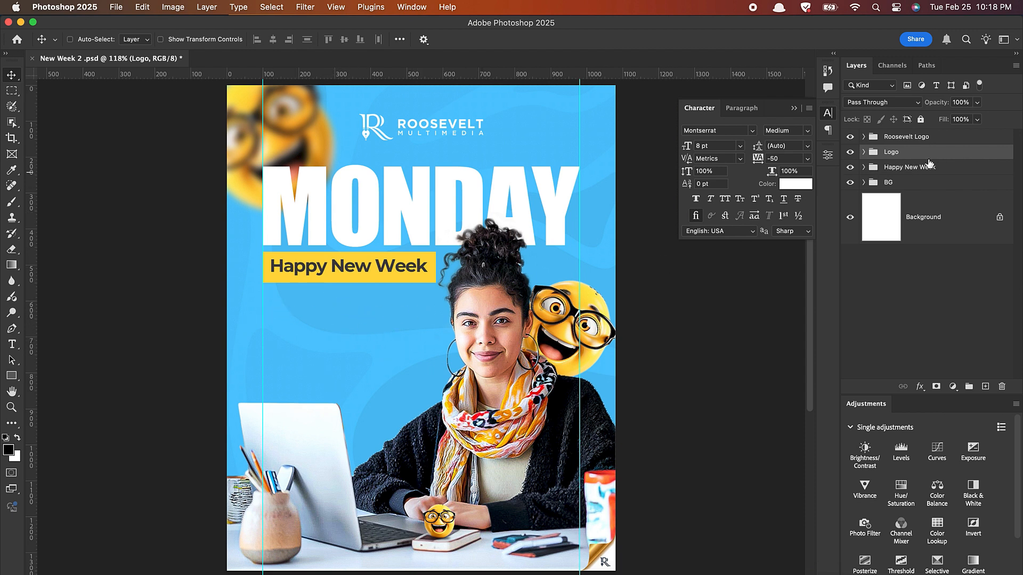
Paste the "As you start this new week" paragraph above the BG group and position it slightly below the Happy New Week banner
{"action": "left_click", "coordinate": [903, 182]}
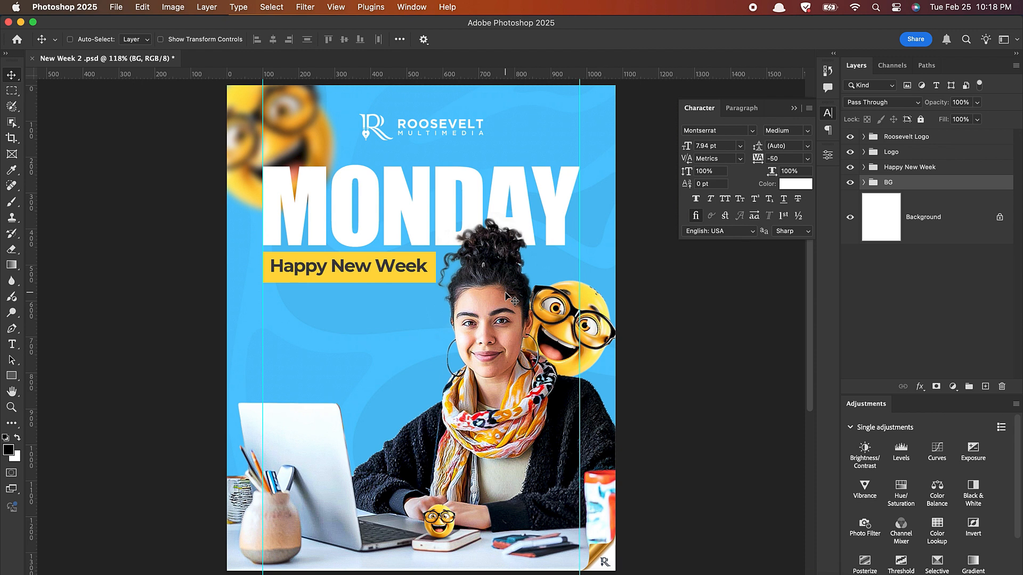
{"action": "key", "text": "super+v"}
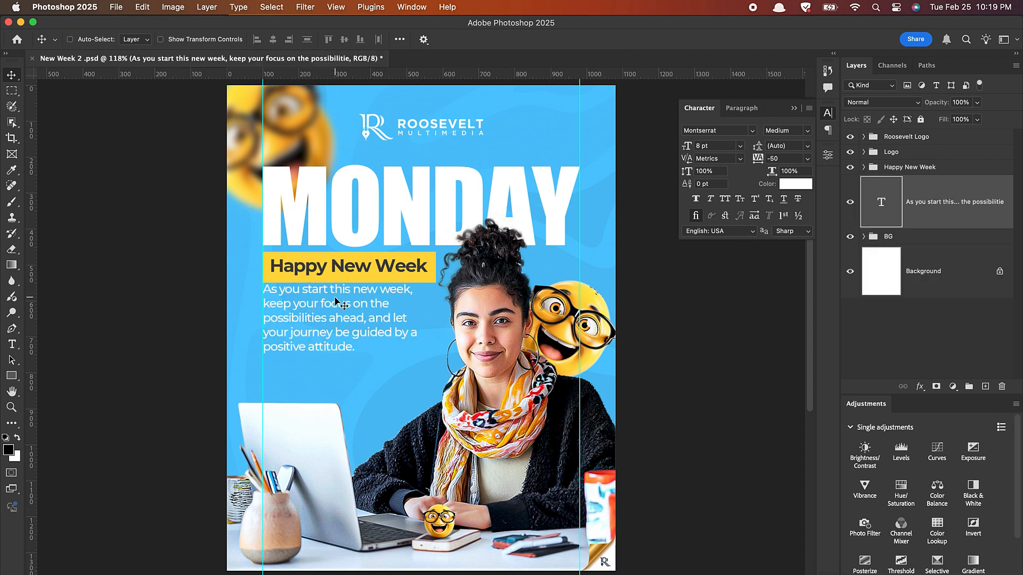
{"action": "left_click_drag", "start_coordinate": [334, 297], "coordinate": [335, 308]}
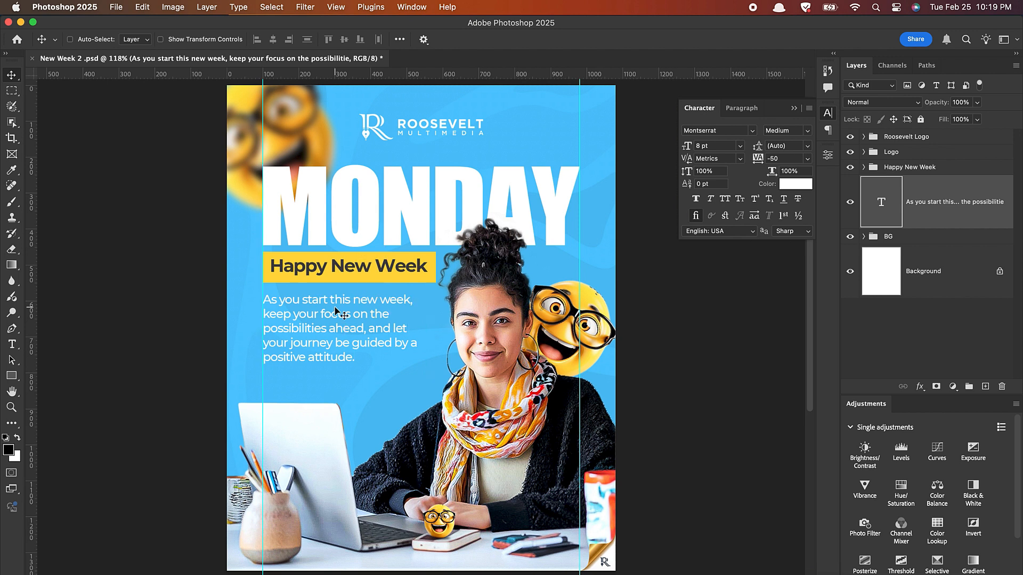
{"action": "key", "text": "Up"}
{"action": "key", "text": "Up"}
{"action": "key", "text": "Down"}
{"action": "key", "text": "Down"}
{"action": "key", "text": "Down"}
Group the paragraph text with the Happy New Week group and name the new group Info
{"action": "left_click", "coordinate": [951, 169]}
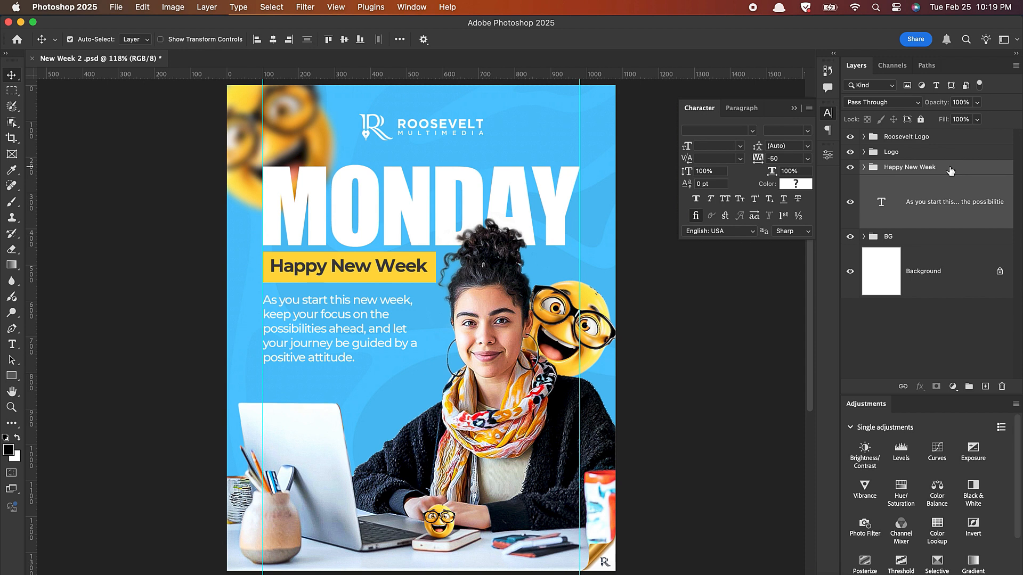
{"action": "key", "text": "super+g"}
{"action": "double_click", "coordinate": [888, 168]}
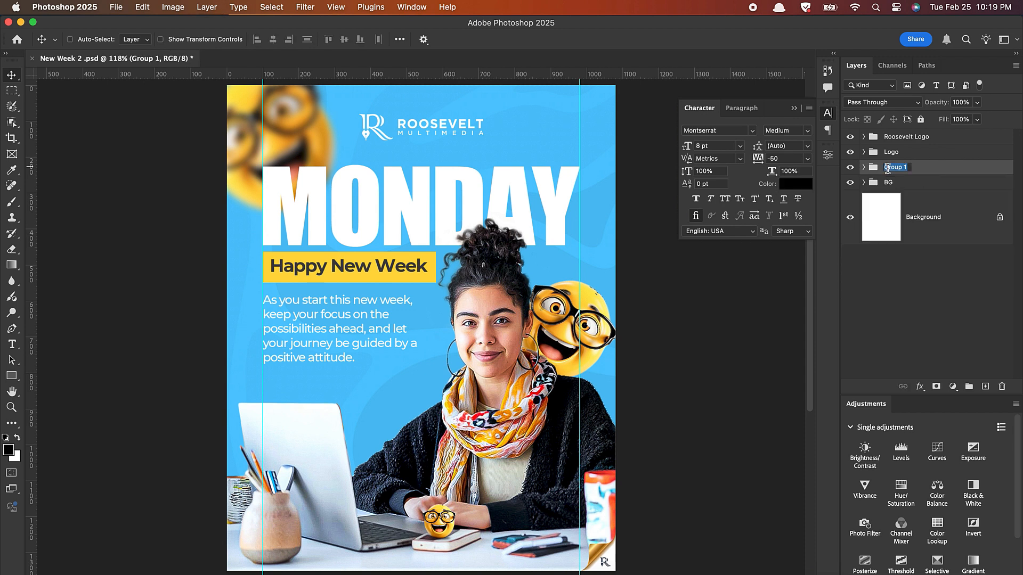
{"action": "key", "text": "BackSpace"}
{"action": "key", "text": "Return"}
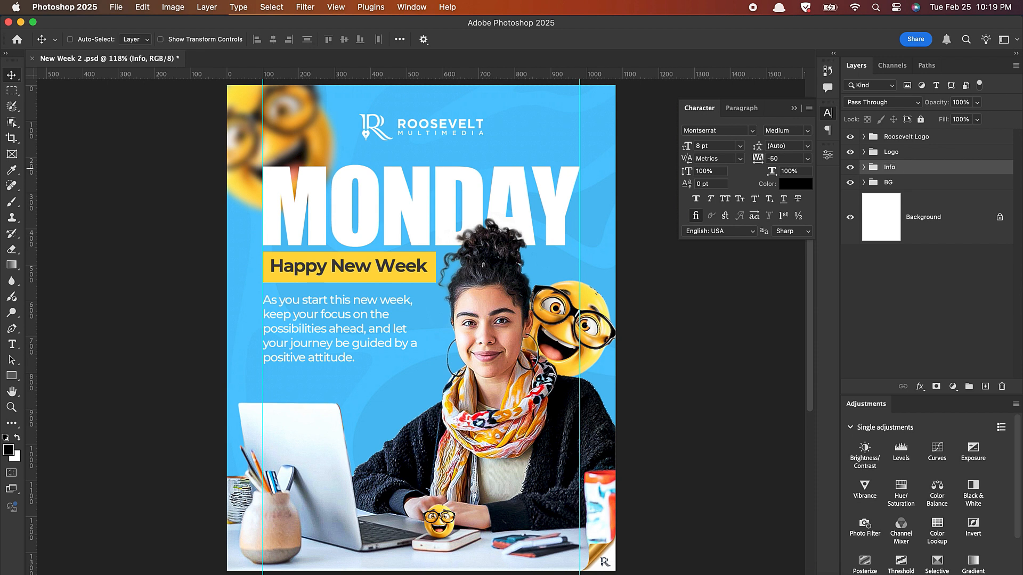
{"action": "left_click", "coordinate": [850, 167]}
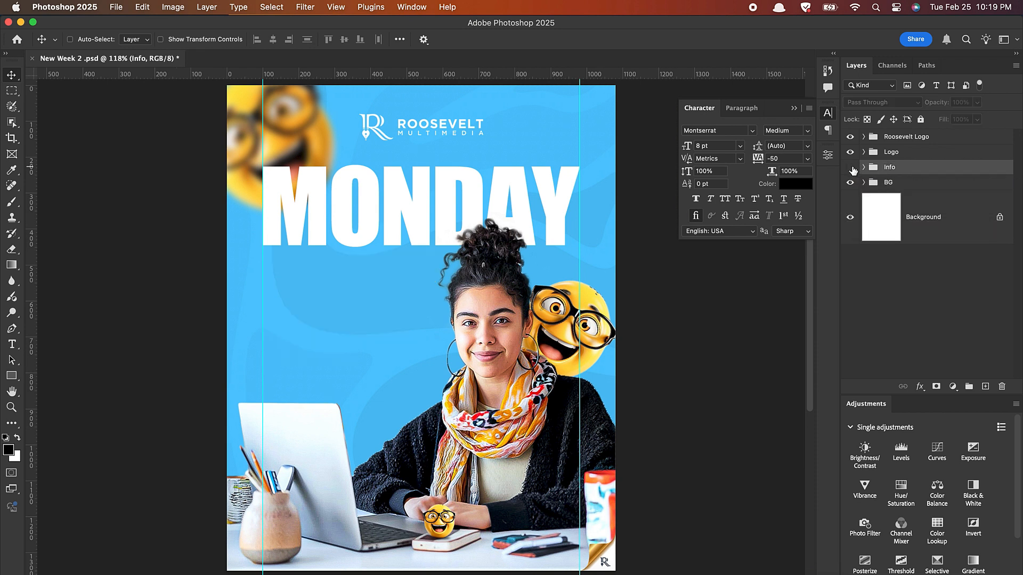
{"action": "left_click", "coordinate": [850, 168]}
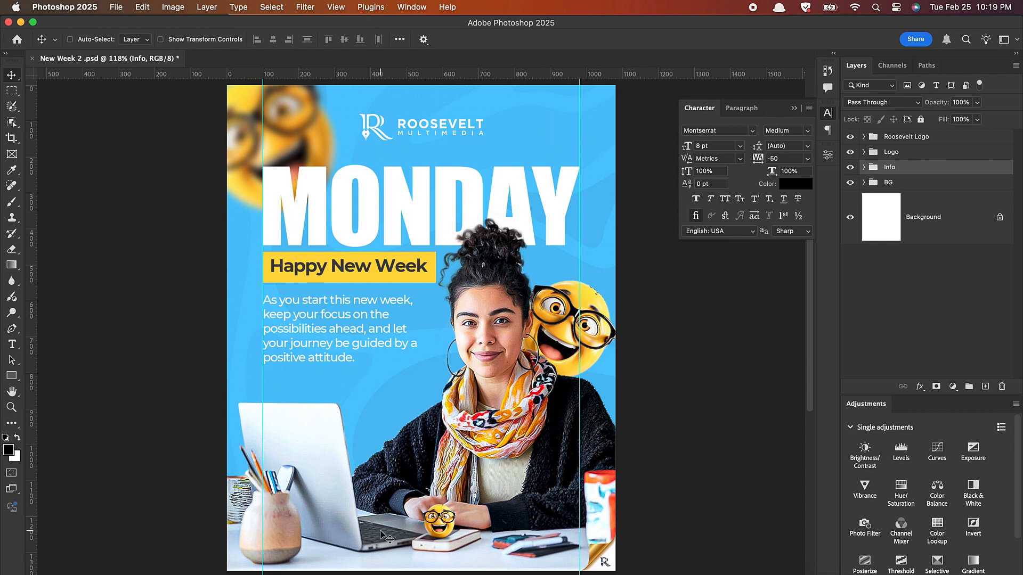
Create a merged copy of all visible layers above the Roosevelt Logo group
{"action": "scroll", "coordinate": [383, 534], "scroll_direction": "up", "scroll_amount": 5}
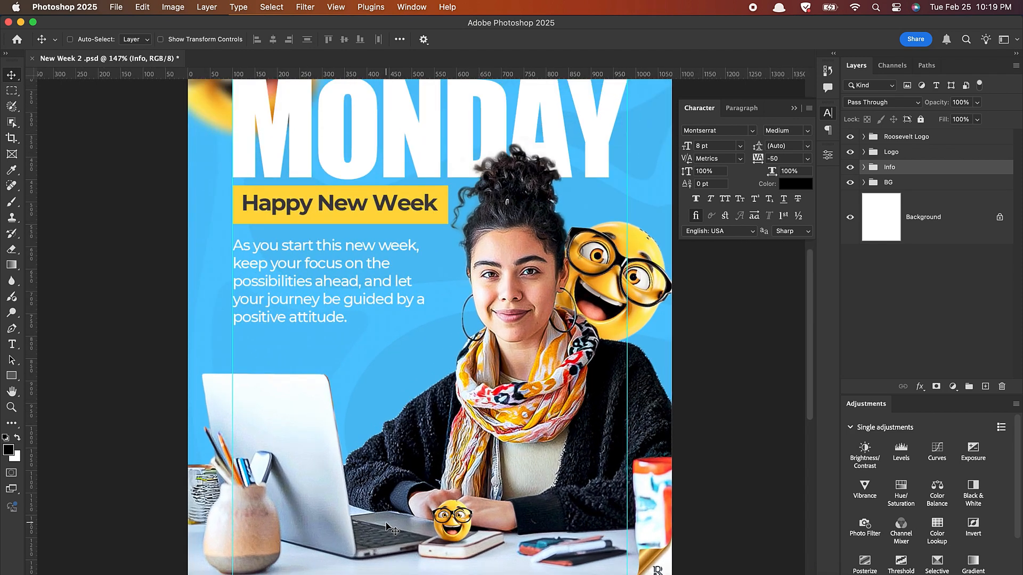
{"action": "scroll", "coordinate": [387, 525], "scroll_direction": "up", "scroll_amount": 1}
{"action": "left_click_drag", "start_coordinate": [456, 539], "coordinate": [453, 448]}
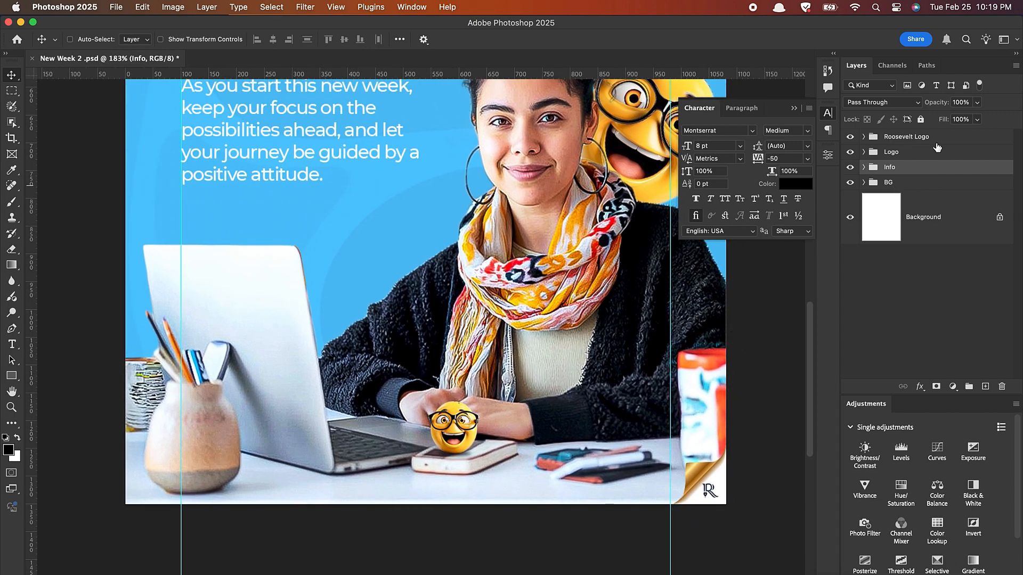
{"action": "left_click", "coordinate": [922, 140]}
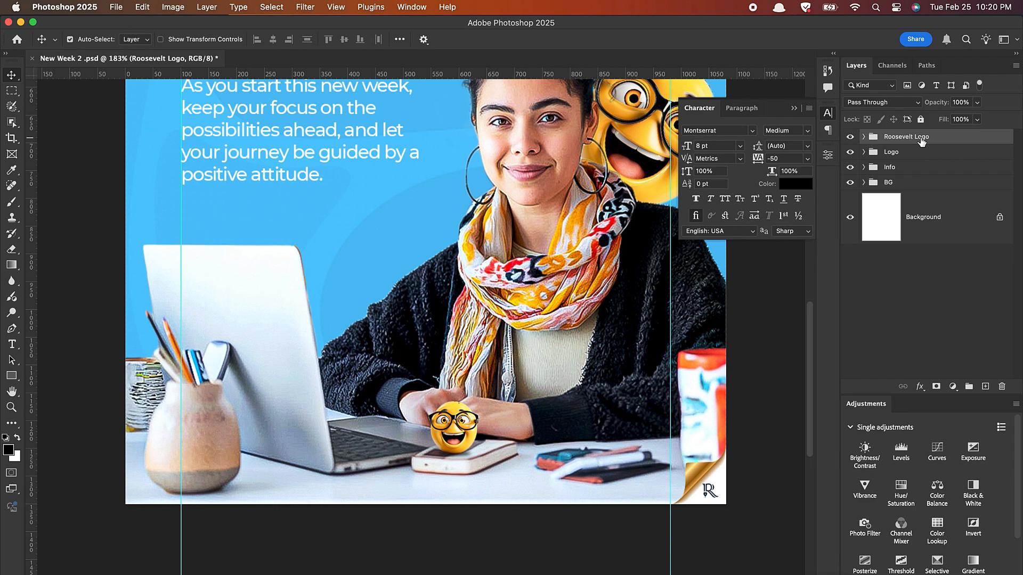
{"action": "key", "text": "super+alt+shift+e"}
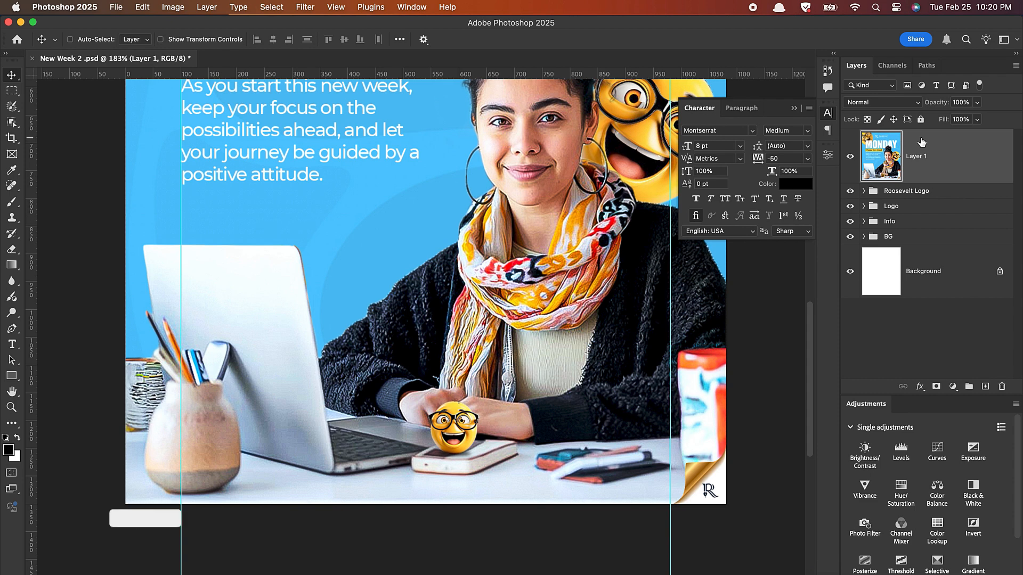
Copy a rectangular strip about 410 px wide, from the vase across the laptop base, to a new layer, then select the merged layer
{"action": "left_click", "coordinate": [11, 91]}
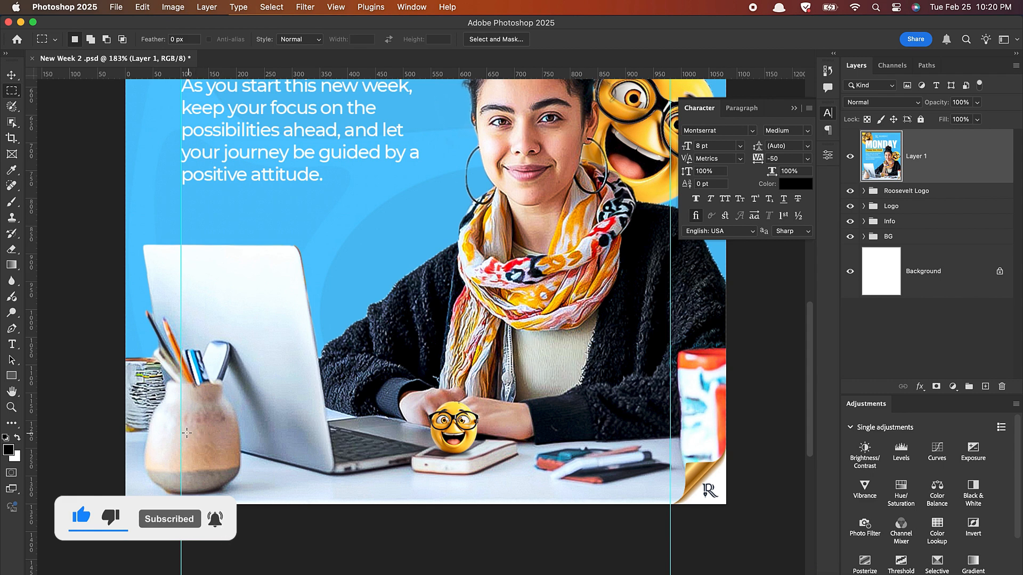
{"action": "left_click_drag", "start_coordinate": [181, 429], "coordinate": [410, 471]}
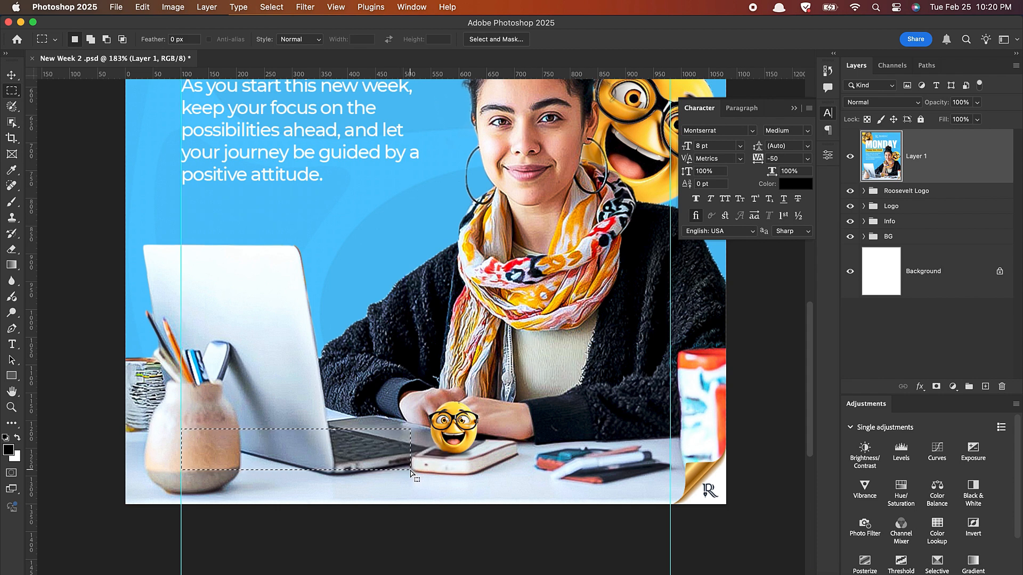
{"action": "key", "text": "super+j"}
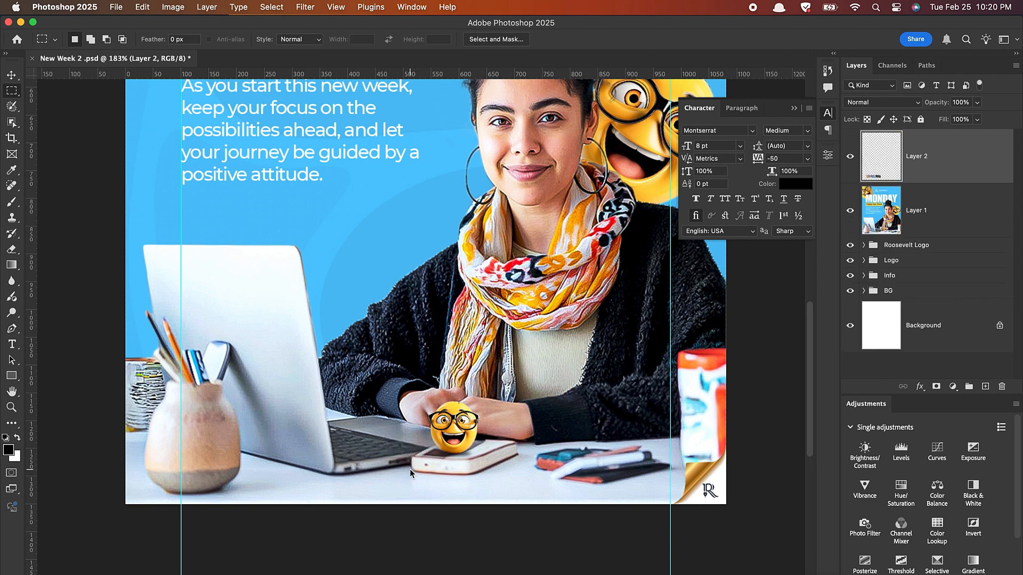
{"action": "left_click", "coordinate": [930, 213]}
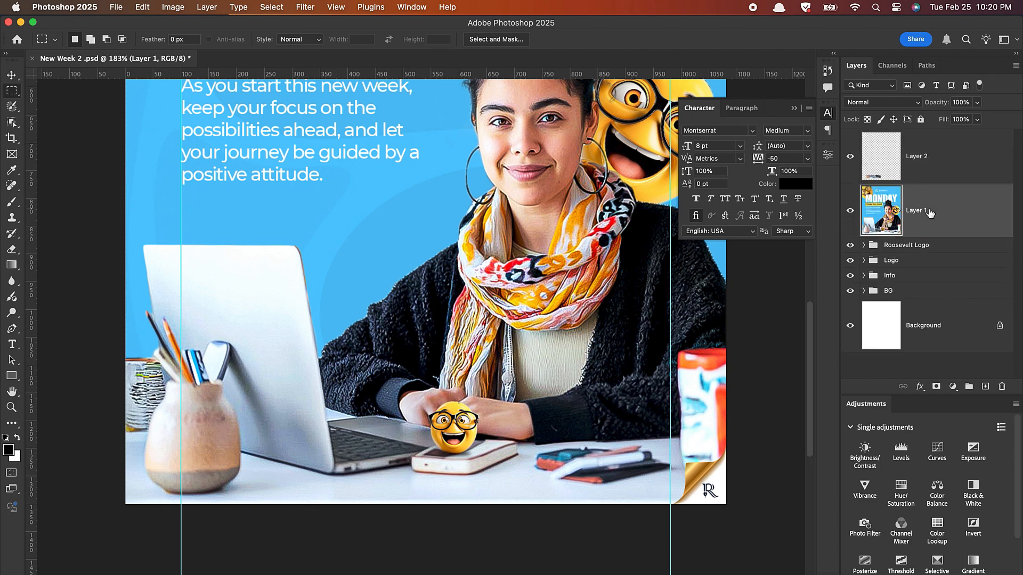
Delete the merged full-image layer and move the copied strip layer directly above the BG group
{"action": "key", "text": "BackSpace"}
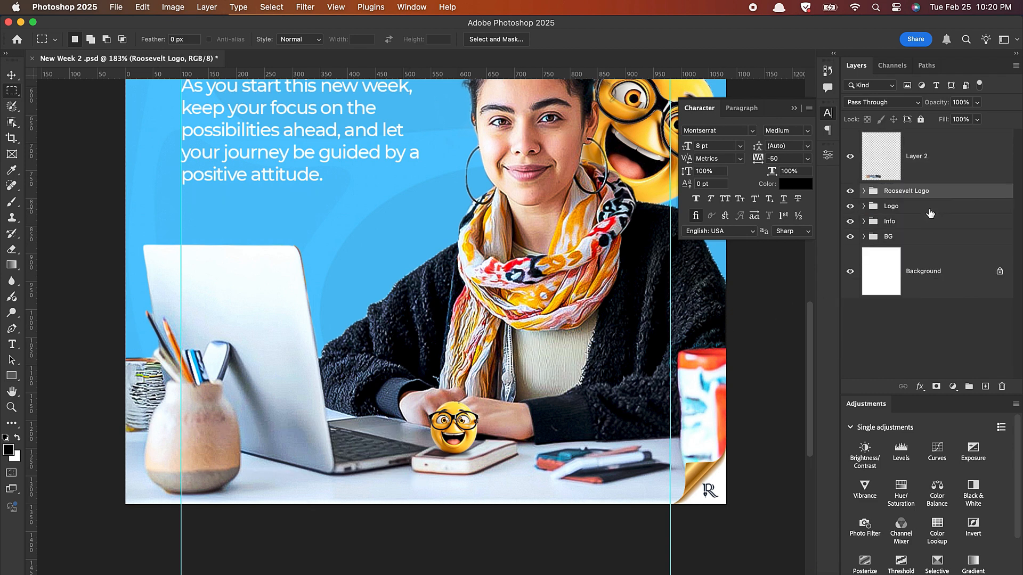
{"action": "left_click", "coordinate": [11, 75]}
{"action": "left_click_drag", "start_coordinate": [932, 159], "coordinate": [923, 228]}
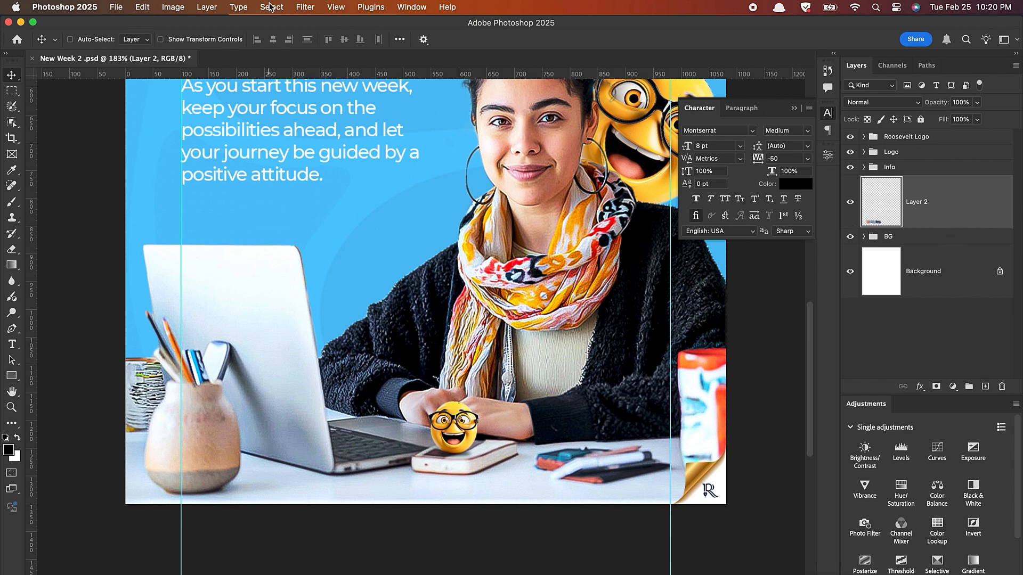
Convert the strip layer to a smart object and soften it with a Gaussian Blur
{"action": "right_click", "coordinate": [948, 200]}
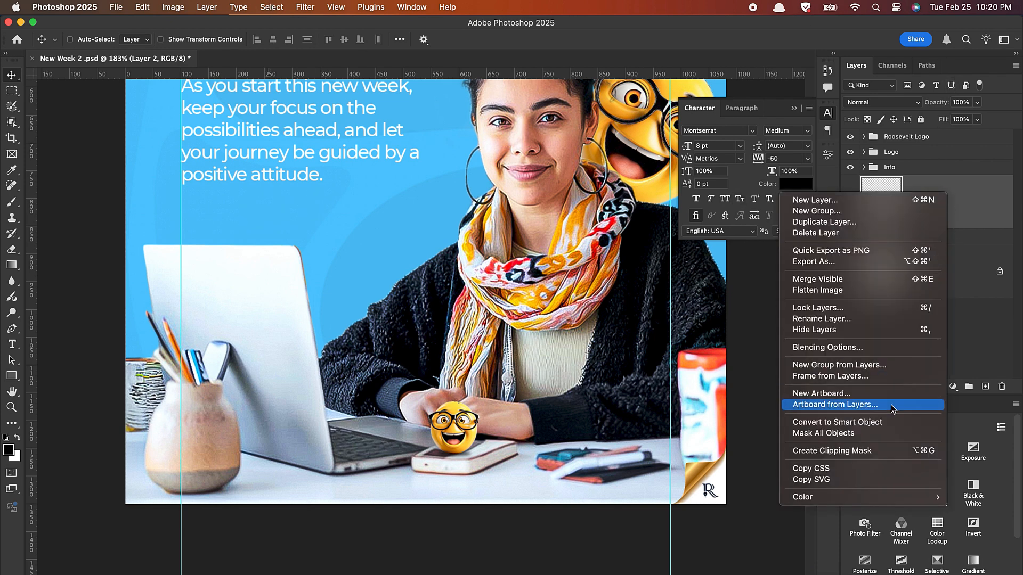
{"action": "left_click", "coordinate": [878, 422]}
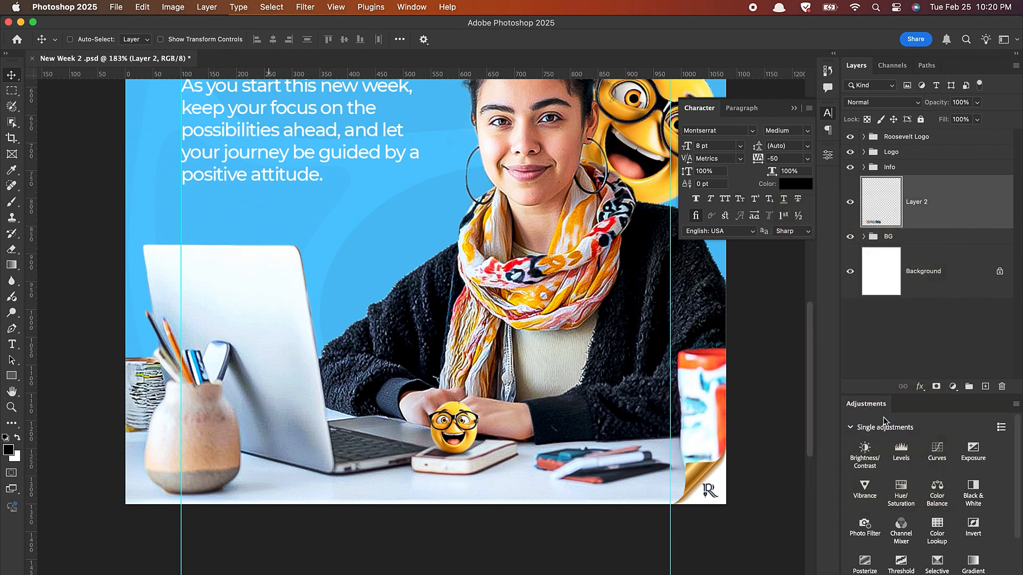
{"action": "left_click", "coordinate": [306, 8]}
{"action": "mouse_move", "coordinate": [339, 160]}
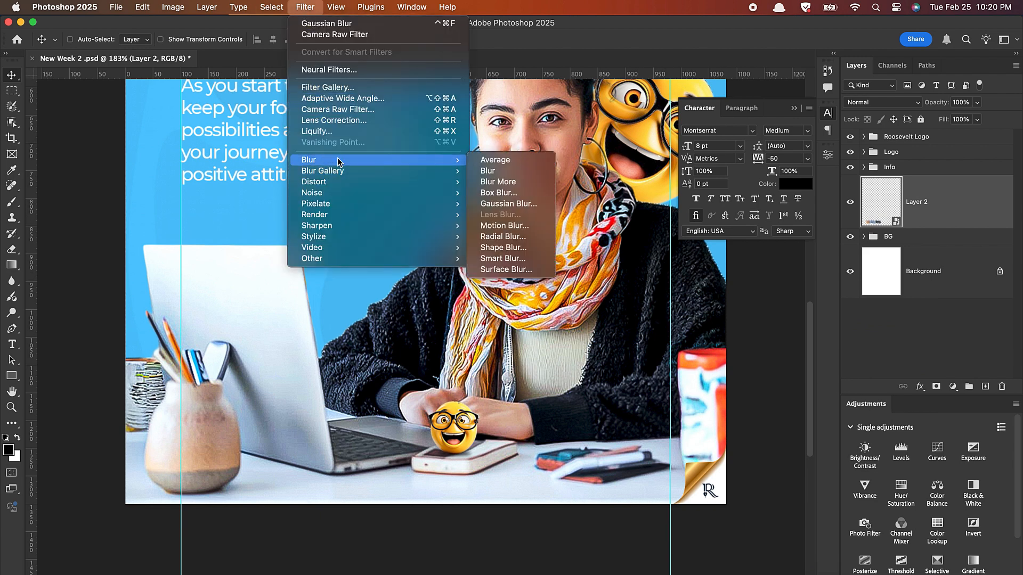
{"action": "left_click", "coordinate": [510, 204]}
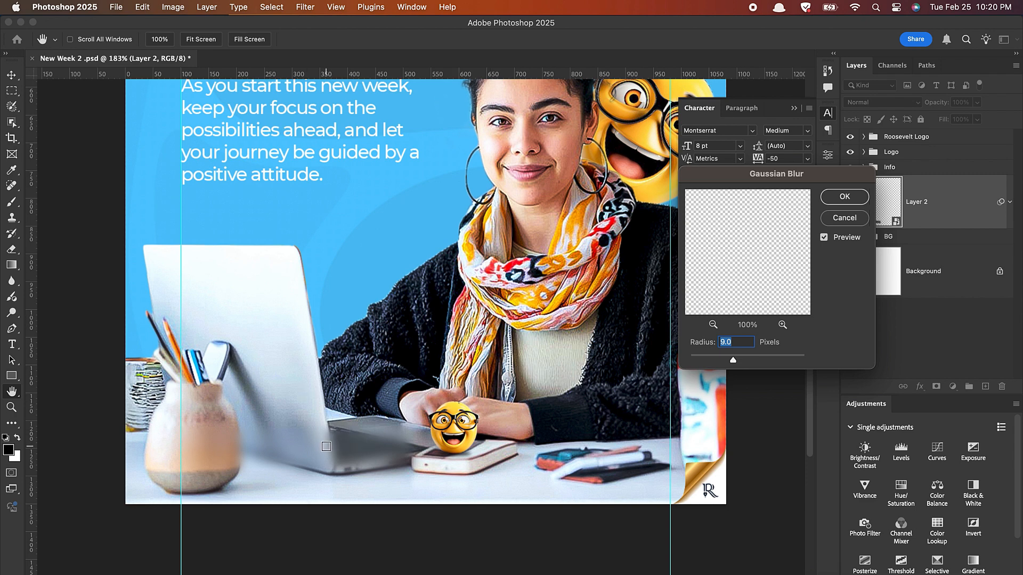
{"action": "left_click_drag", "start_coordinate": [733, 360], "coordinate": [726, 358]}
{"action": "left_click", "coordinate": [844, 196]}
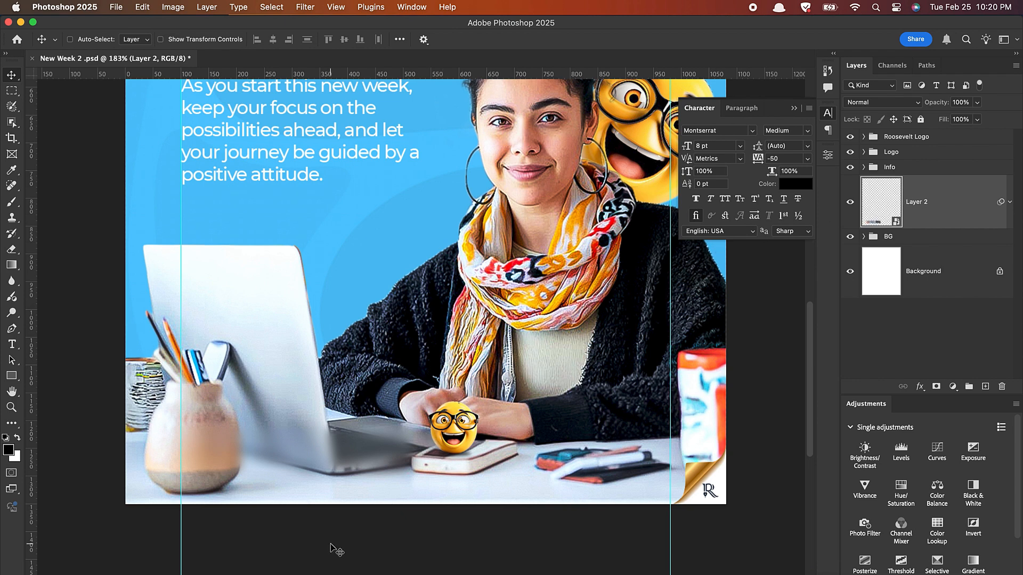
Place SM.png from the project folder over the blurred strip, starting at the left margin guide, and align the two layers' vertical centers
{"action": "left_click", "coordinate": [181, 572]}
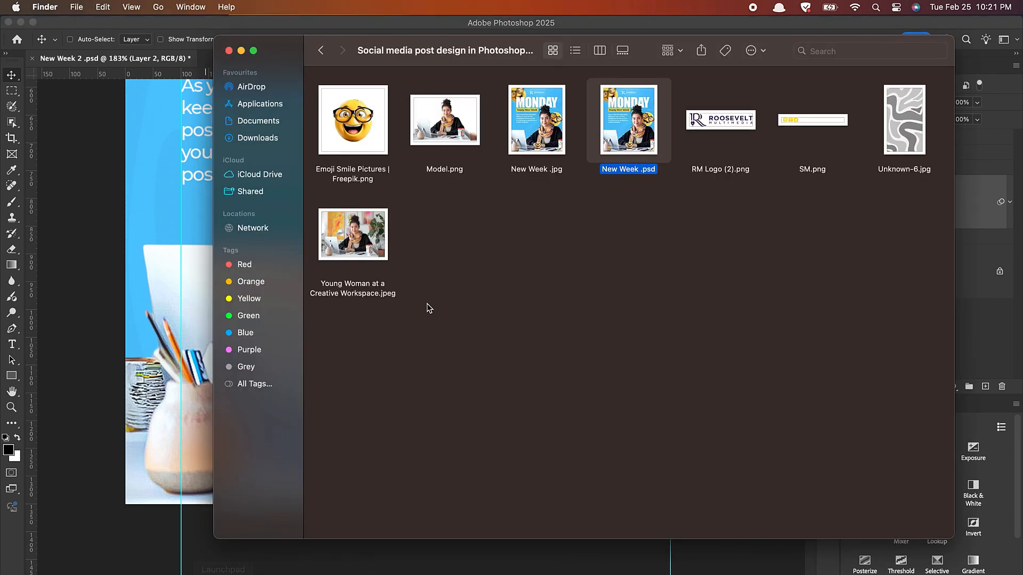
{"action": "left_click_drag", "start_coordinate": [810, 126], "coordinate": [129, 213]}
{"action": "left_click_drag", "start_coordinate": [376, 290], "coordinate": [257, 451]}
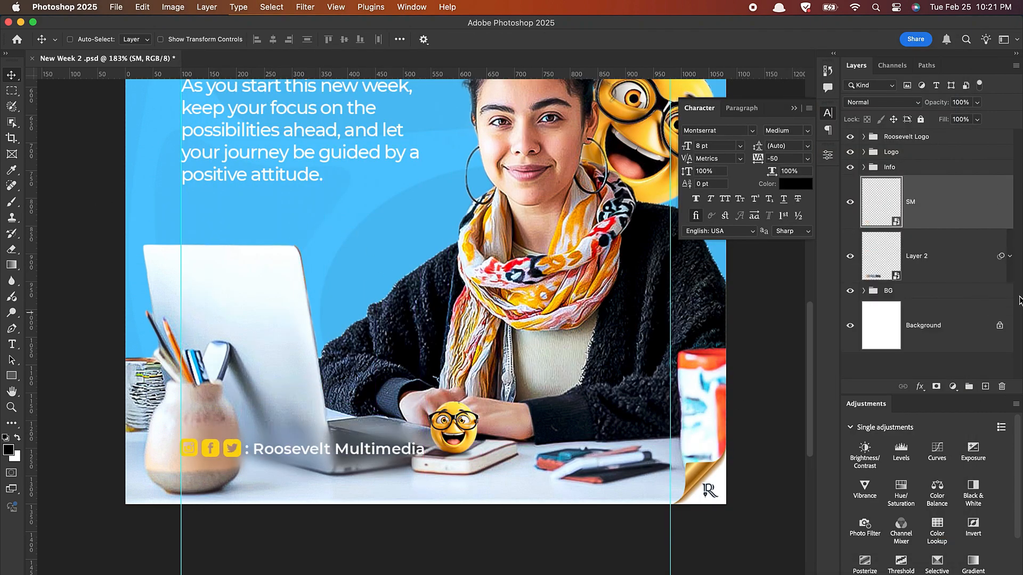
{"action": "left_click", "coordinate": [965, 269], "text": "shift"}
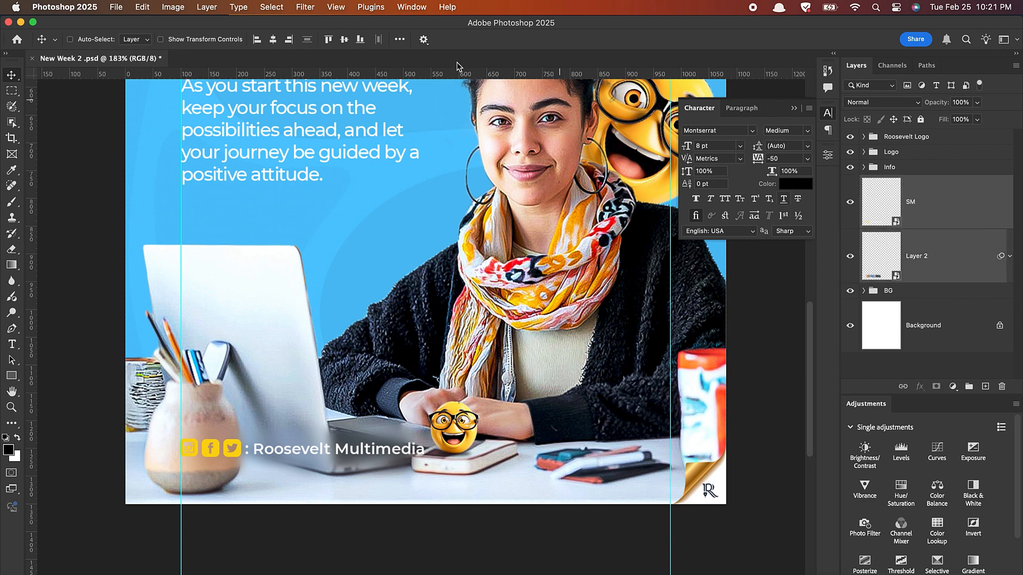
{"action": "left_click", "coordinate": [345, 41]}
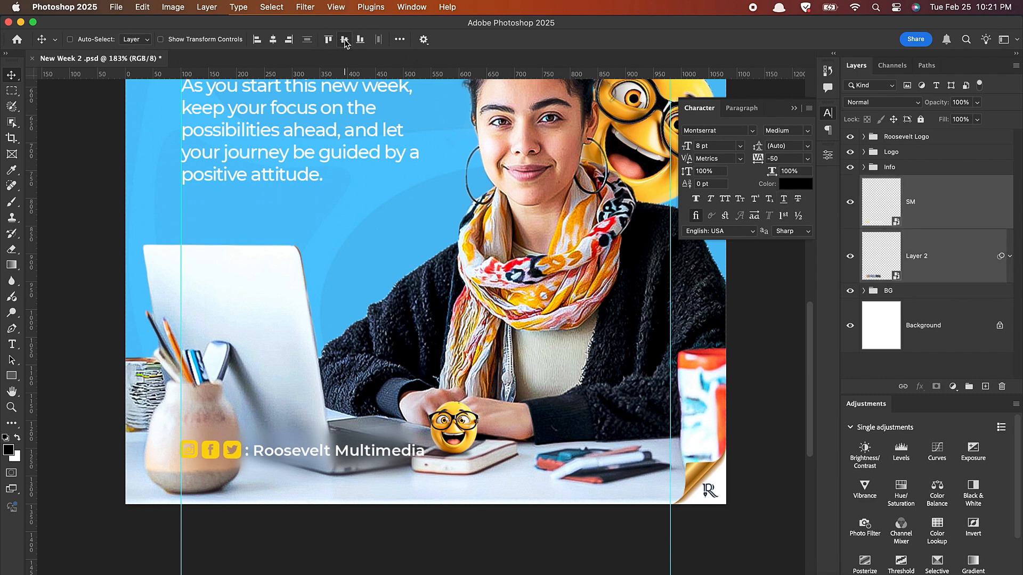
Scale the social media handle graphic down to about 88%, keeping its icons against the left margin guide
{"action": "left_click", "coordinate": [945, 208]}
{"action": "key", "text": "super+t"}
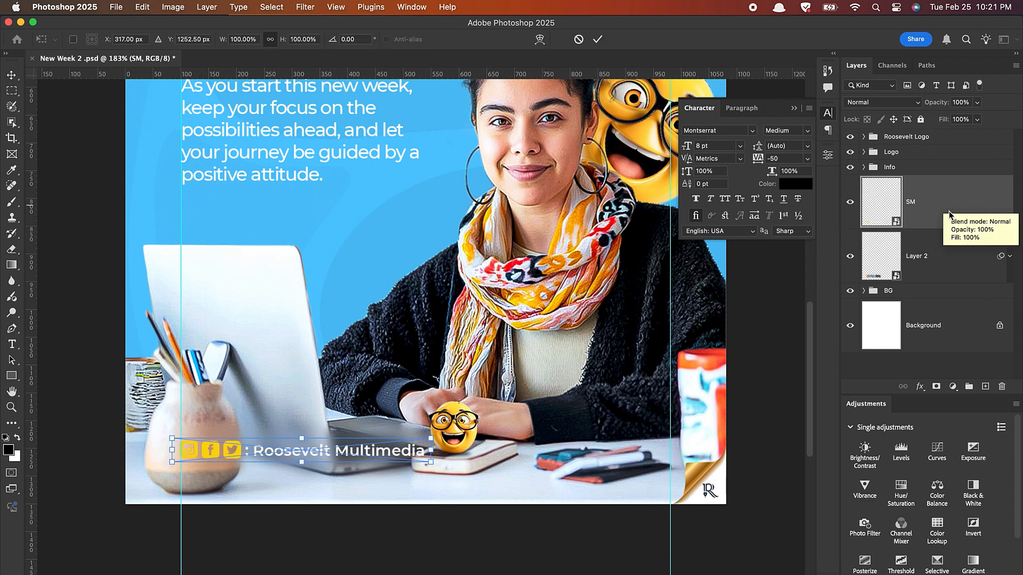
{"action": "left_click_drag", "start_coordinate": [431, 452], "coordinate": [406, 452]}
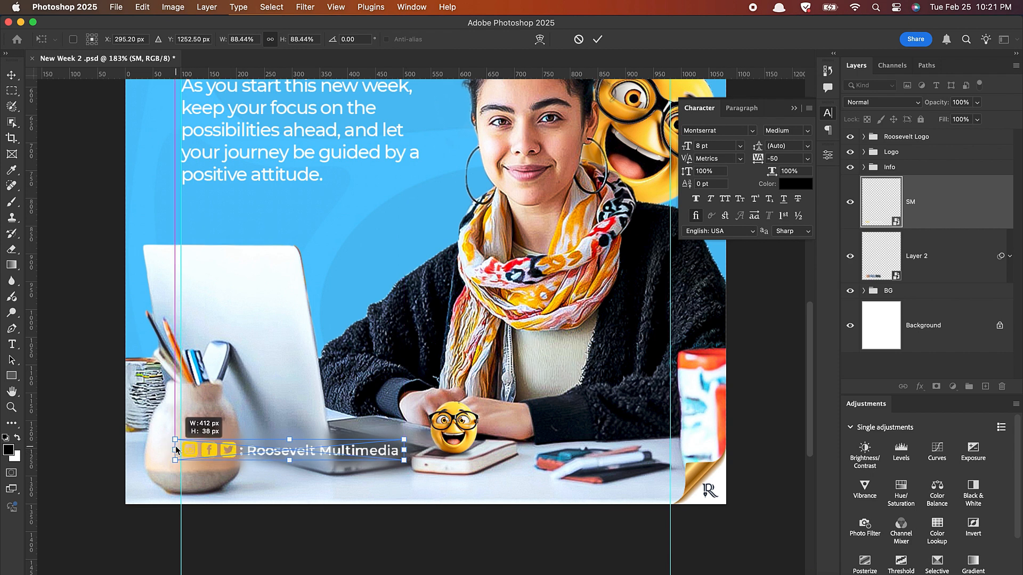
{"action": "left_click", "coordinate": [598, 40]}
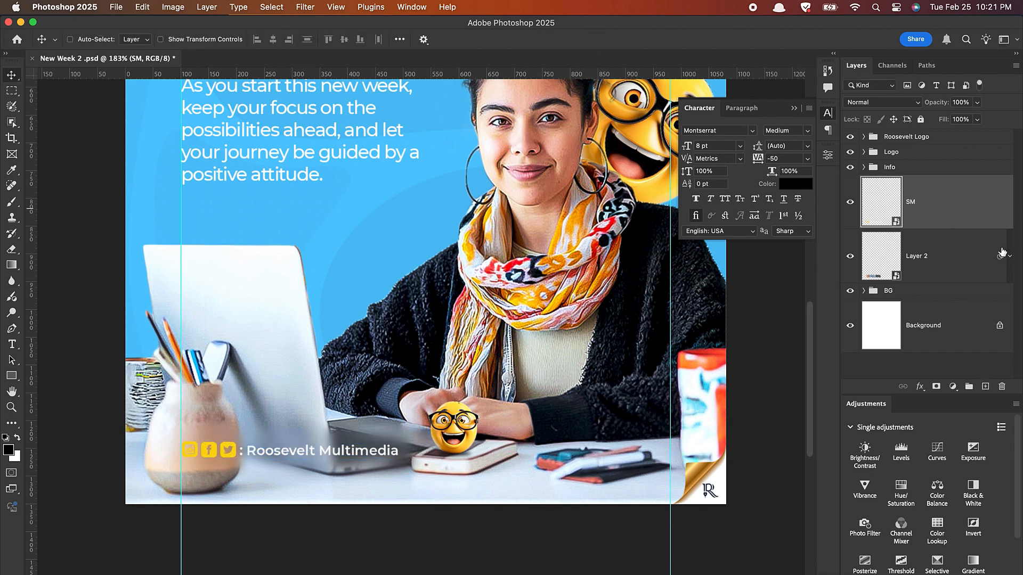
Group the social media handle with the blurred strip layer and name the group SM
{"action": "left_click", "coordinate": [985, 259], "text": "shift"}
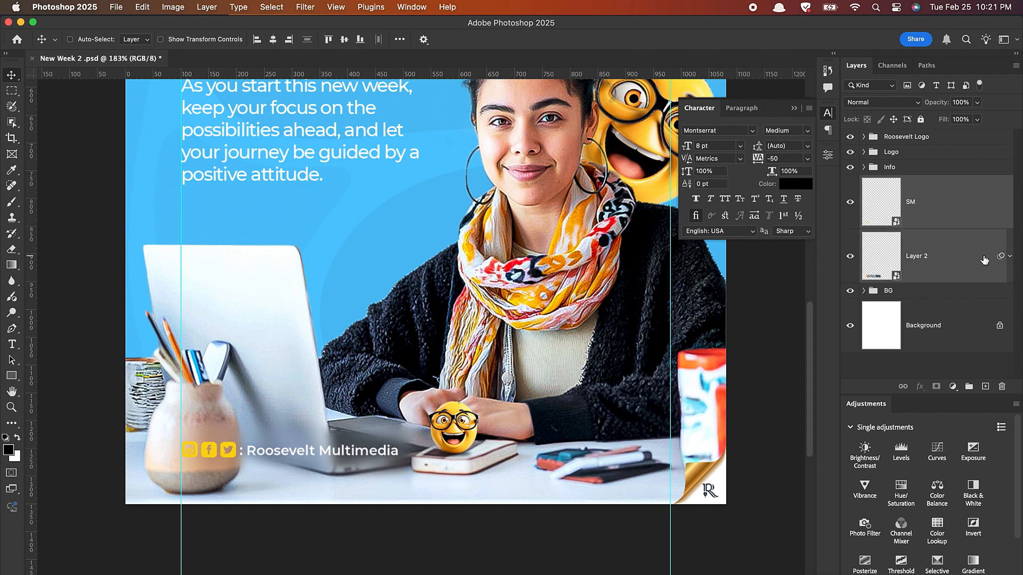
{"action": "key", "text": "super+g"}
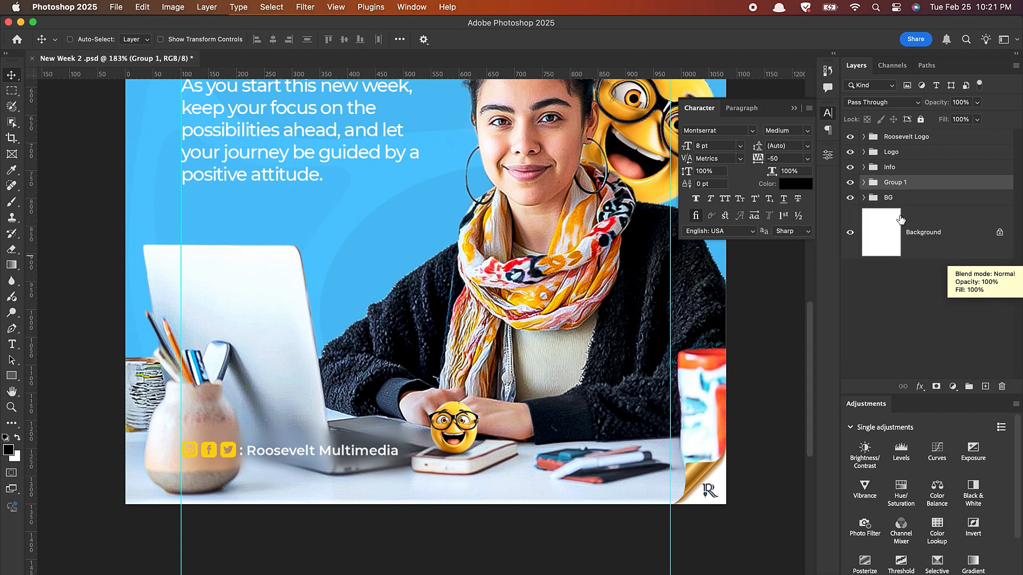
{"action": "double_click", "coordinate": [896, 182]}
{"action": "type", "text": "SM"}
{"action": "key", "text": "Return"}
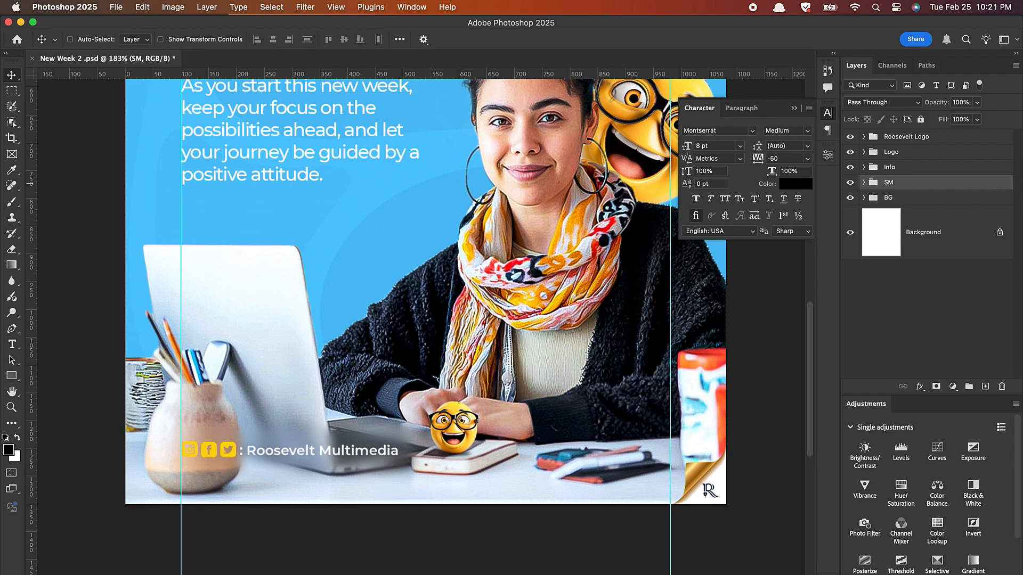
Move the SM group into the Info group below the paragraph text, then toggle Info's visibility to check its contents
{"action": "left_click", "coordinate": [864, 168]}
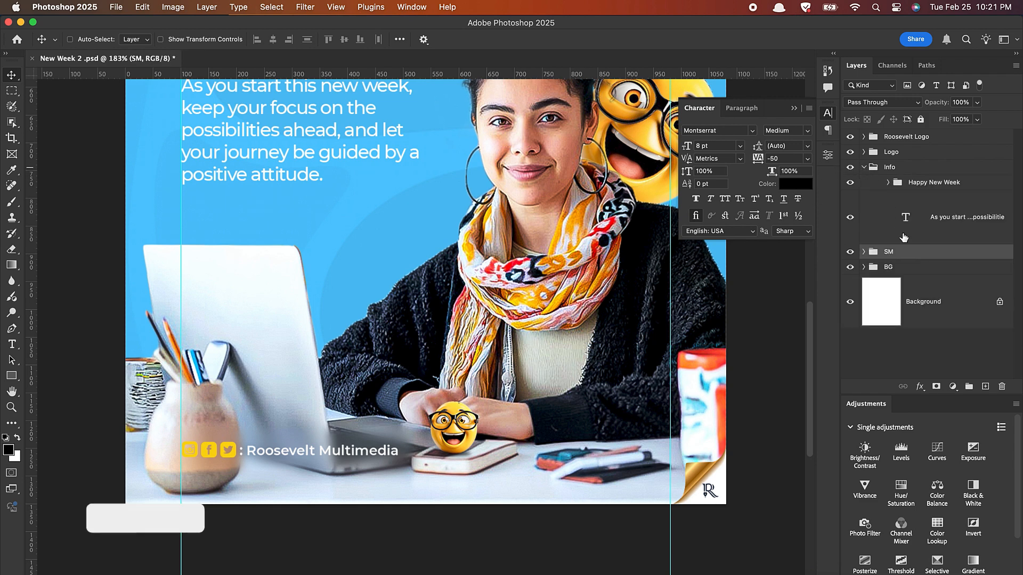
{"action": "left_click", "coordinate": [904, 237]}
{"action": "left_click_drag", "start_coordinate": [910, 256], "coordinate": [934, 245]}
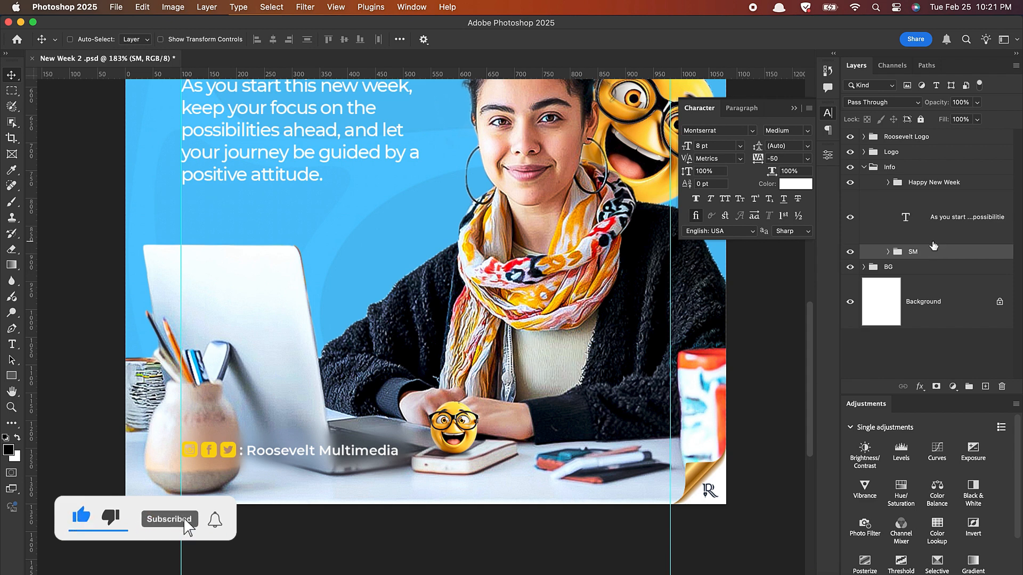
{"action": "left_click", "coordinate": [864, 167]}
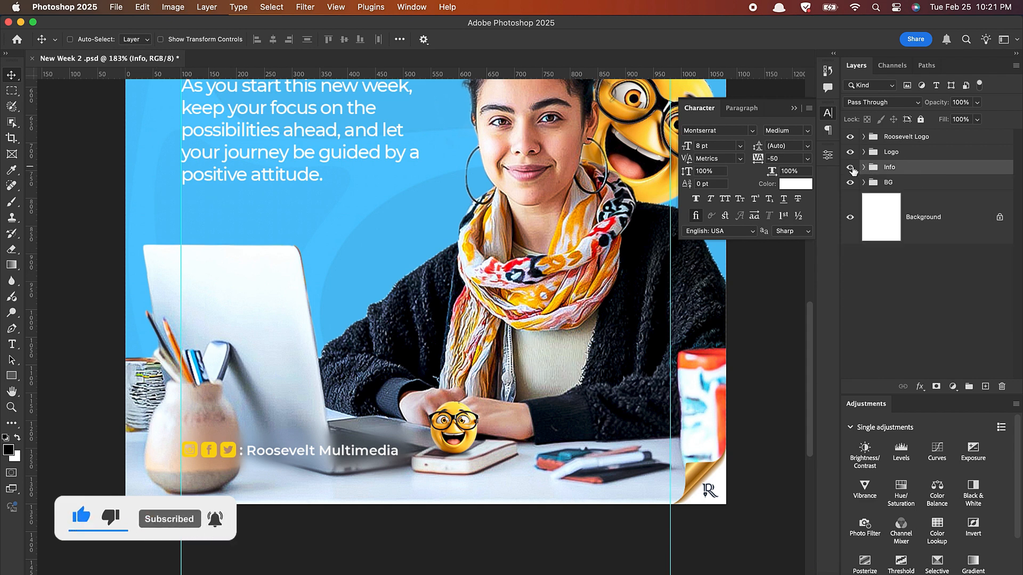
{"action": "left_click", "coordinate": [851, 168]}
{"action": "left_click", "coordinate": [851, 168]}
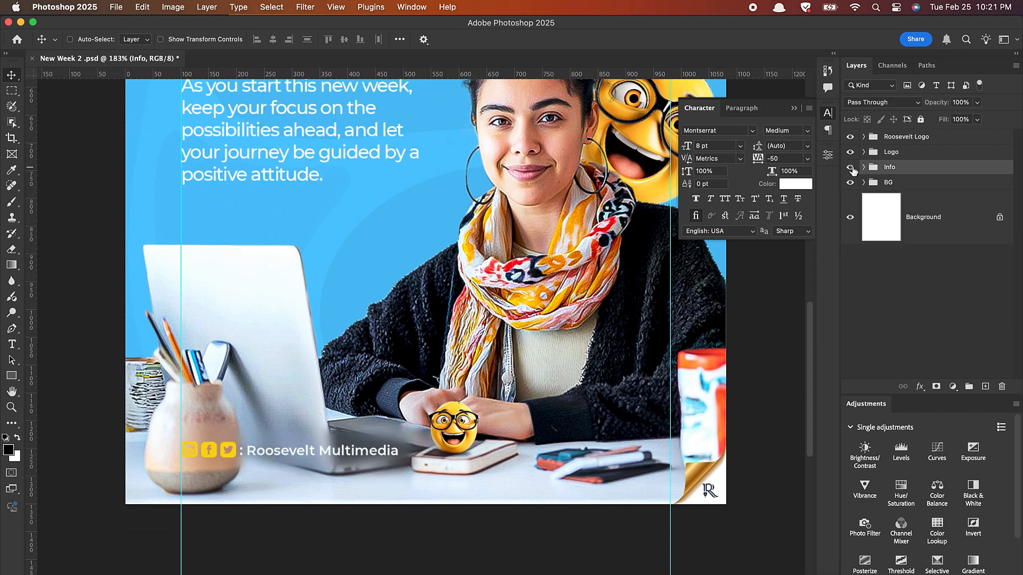
{"action": "key", "text": "super+0"}
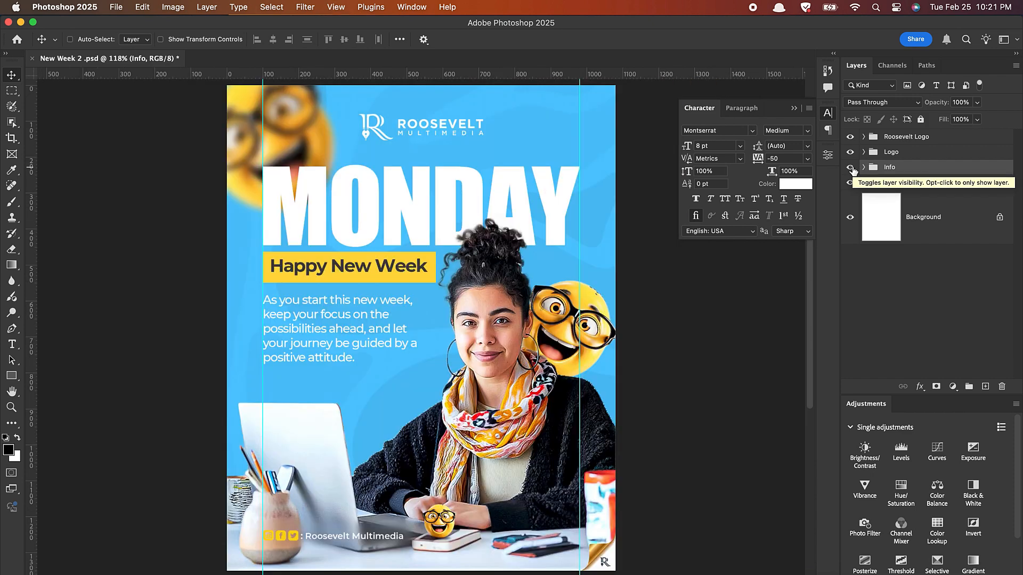